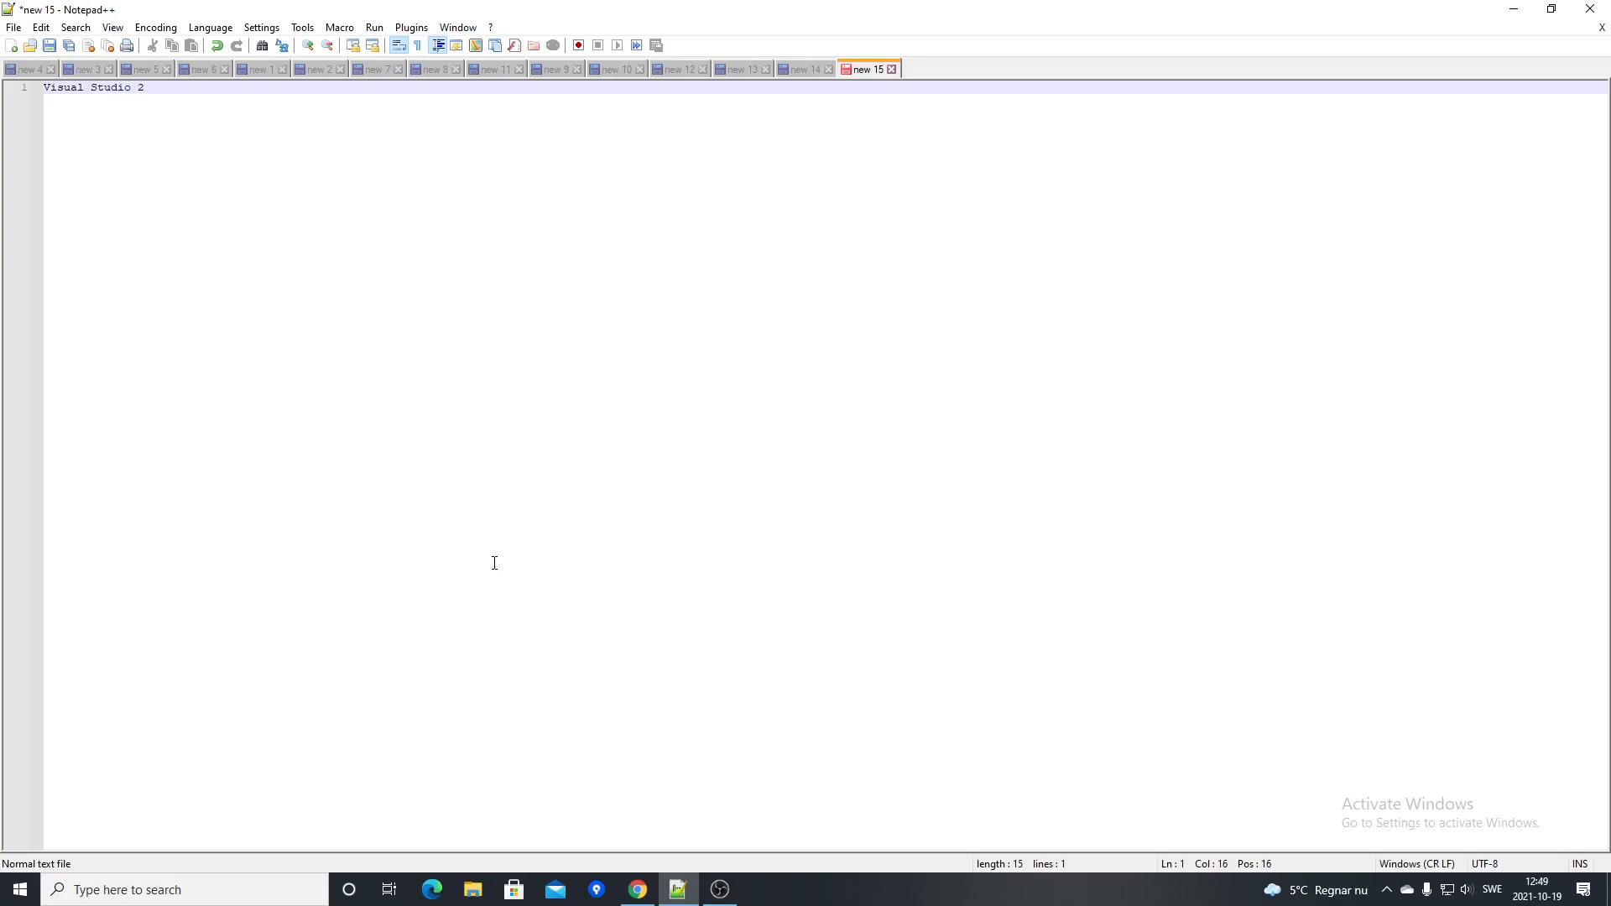
# Complete the first line as "Visual Studio 2022 preview" and leave blank lines below it.
pyautogui.write('022')
pyautogui.press('Return')
pyautogui.press('Return')
pyautogui.press('Up')
pyautogui.press('Up')
pyautogui.press('End')
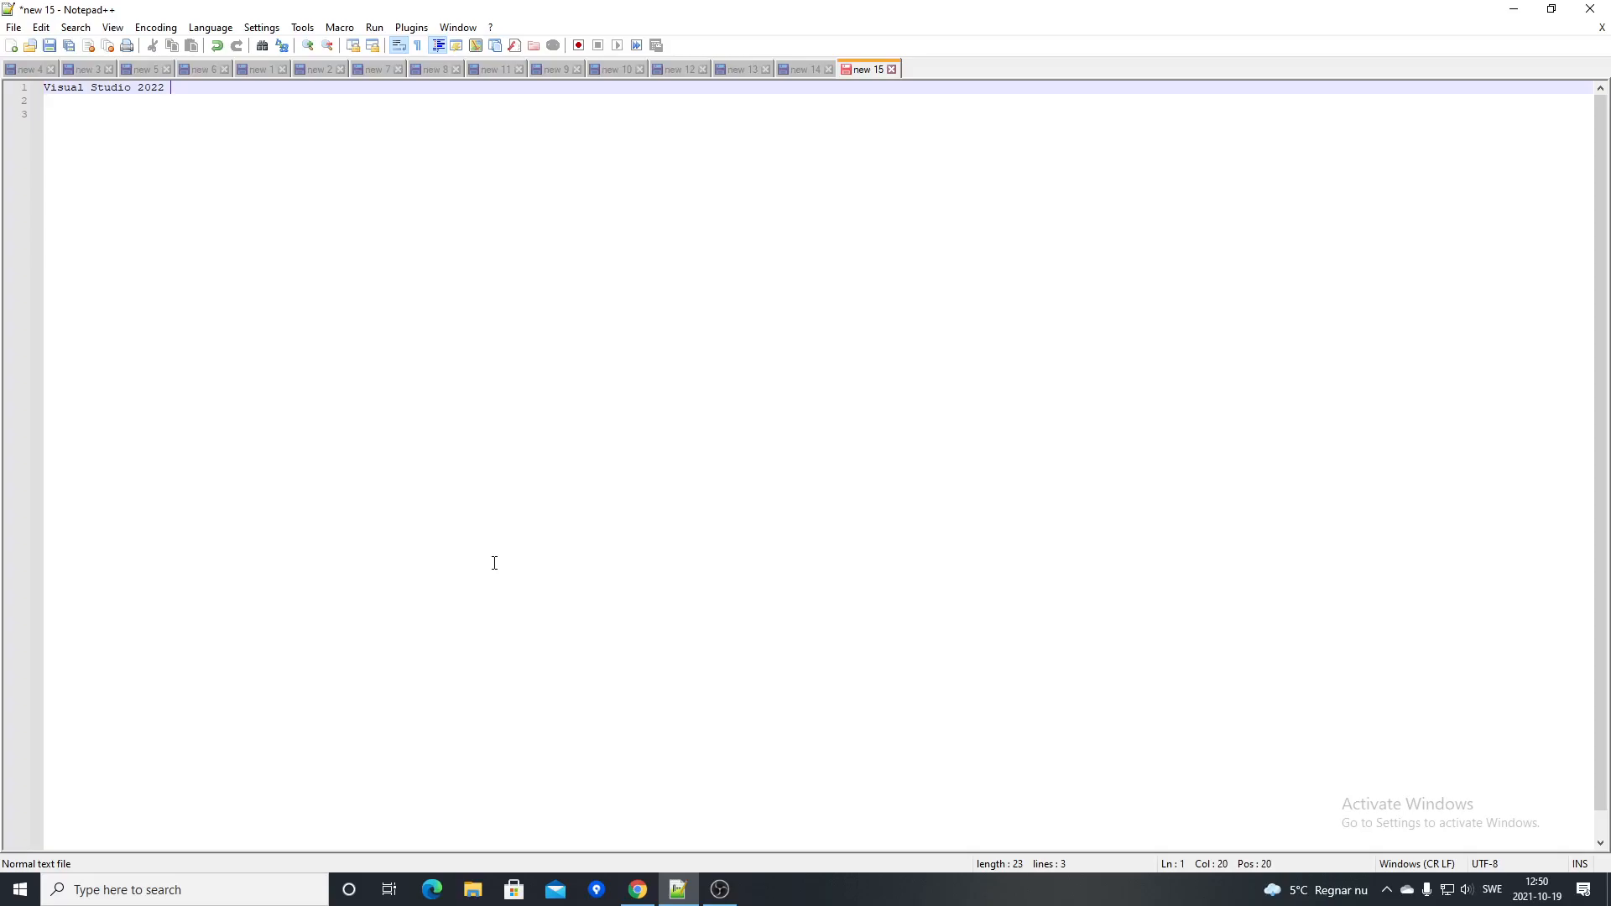
pyautogui.write('preview')
pyautogui.press('Return')
pyautogui.press('Return')
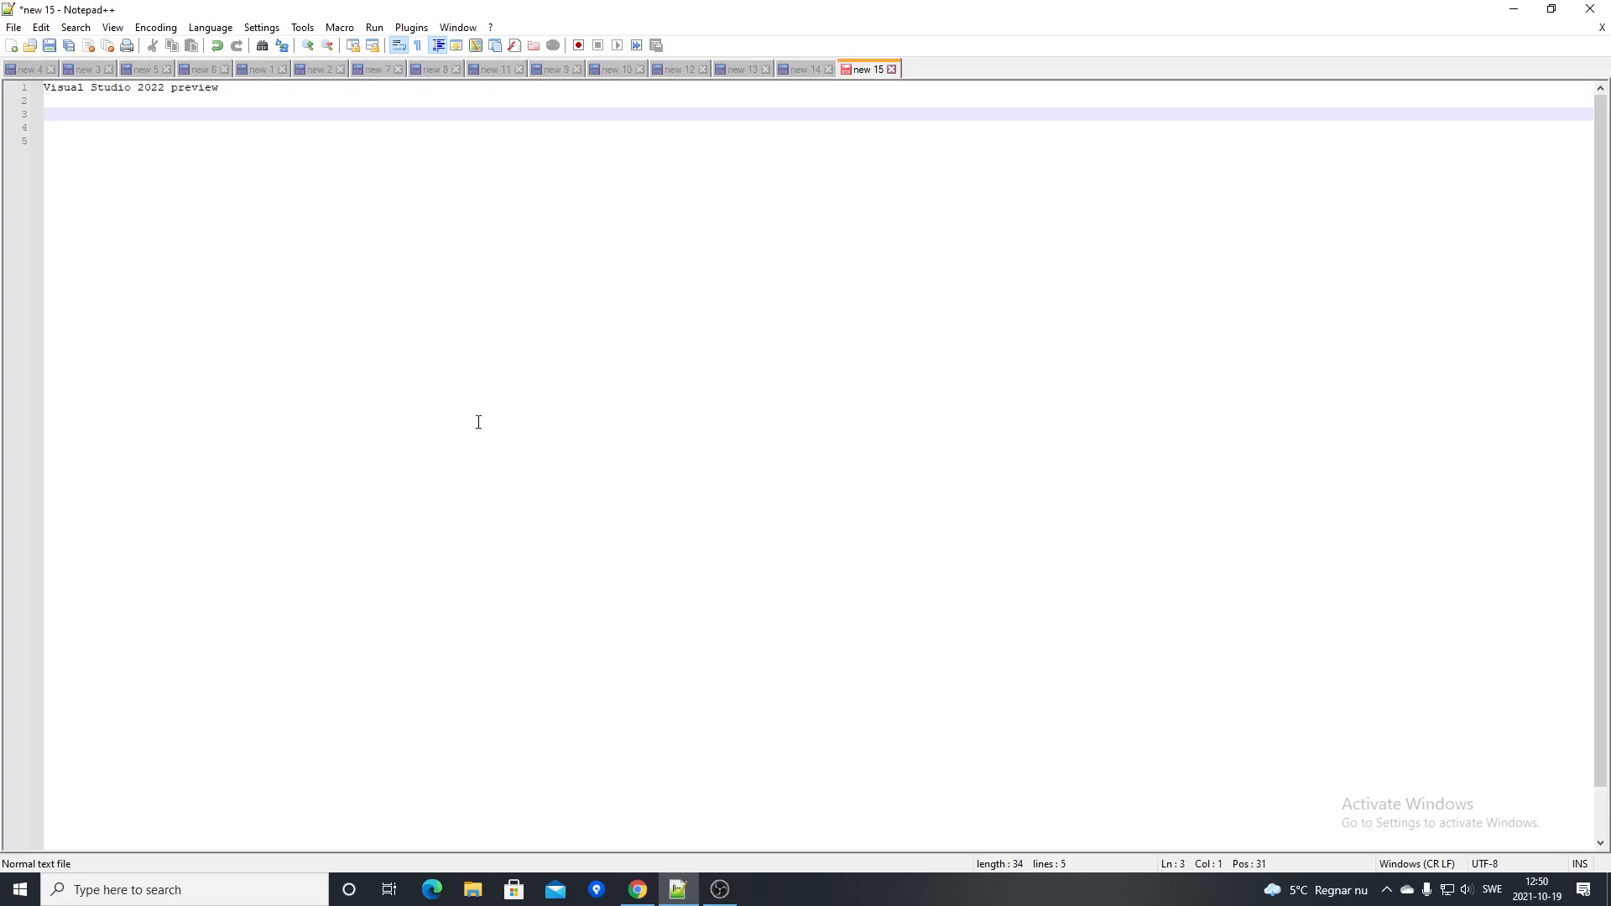
# Add a dashed list below the title with the lines "Windows 10", "chocolatey" and ".NET 6?", followed by blank lines.
pyautogui.write('- Windows 10')
pyautogui.press('Return')
pyautogui.write('-')
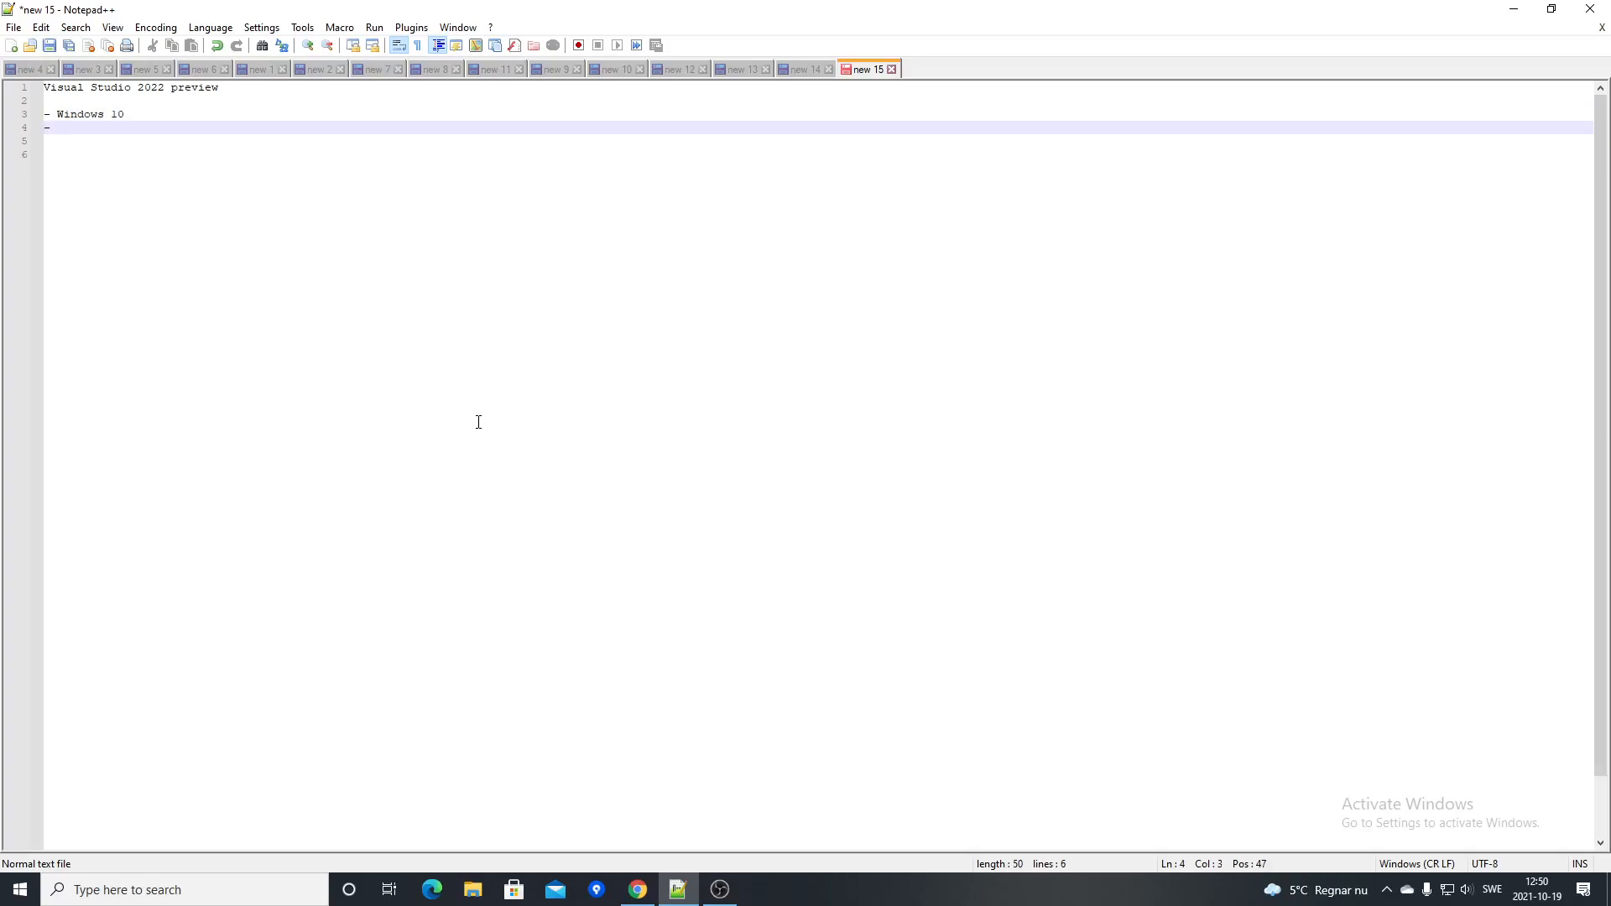
pyautogui.write('chocolatey')
pyautogui.press('Return')
pyautogui.write('- .NET 6')
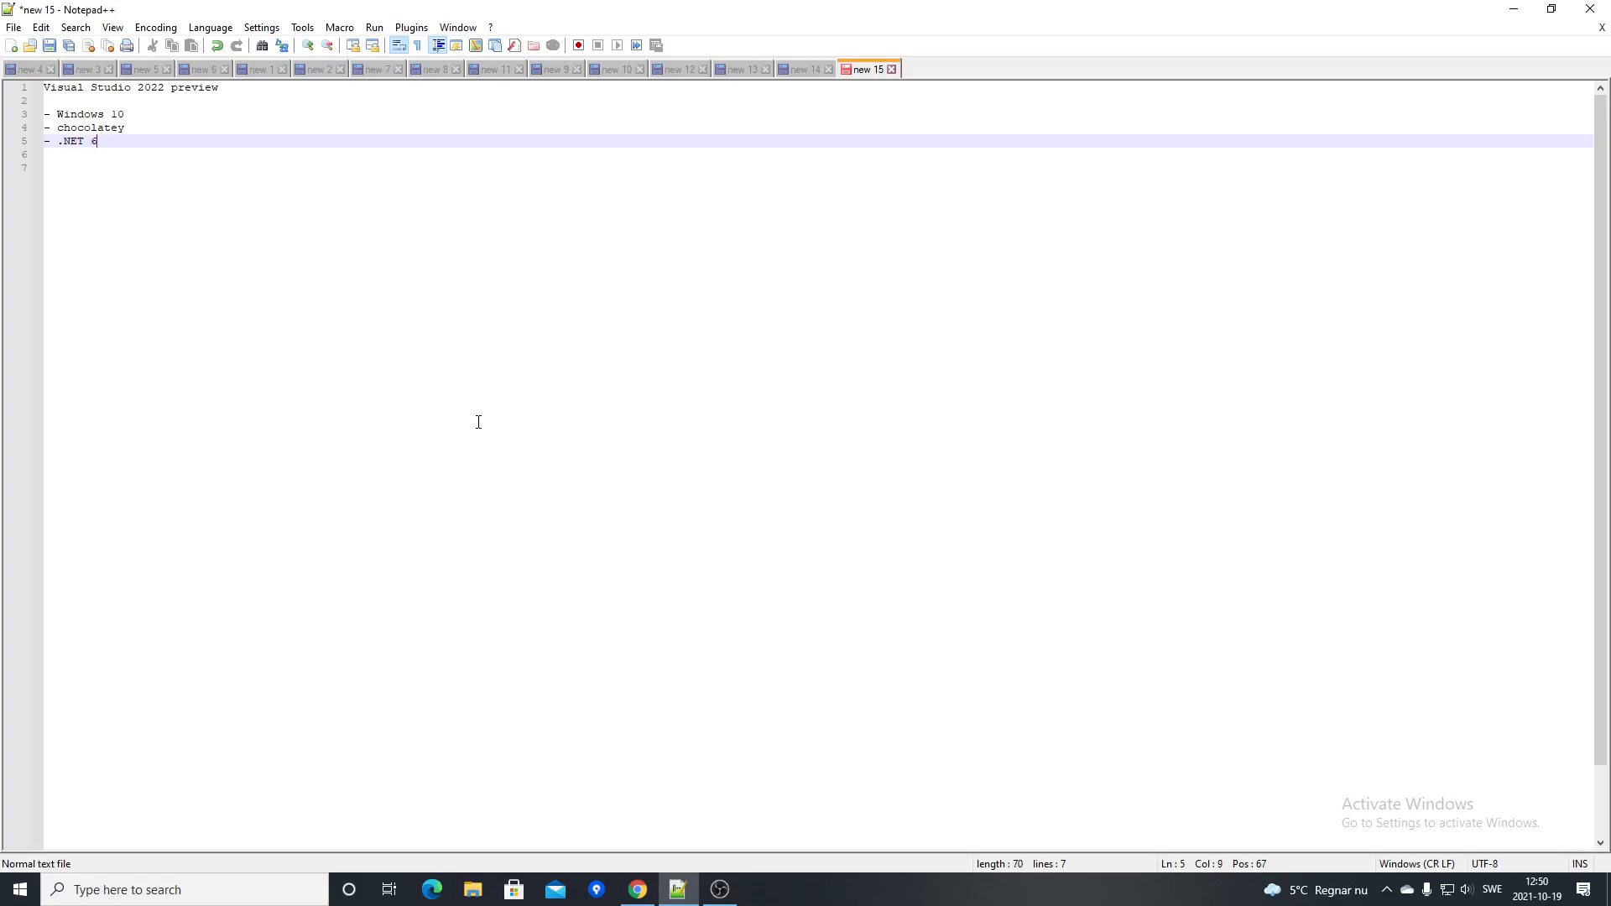
pyautogui.write('?')
pyautogui.press('Return')
pyautogui.press('Return')
pyautogui.press('Return')
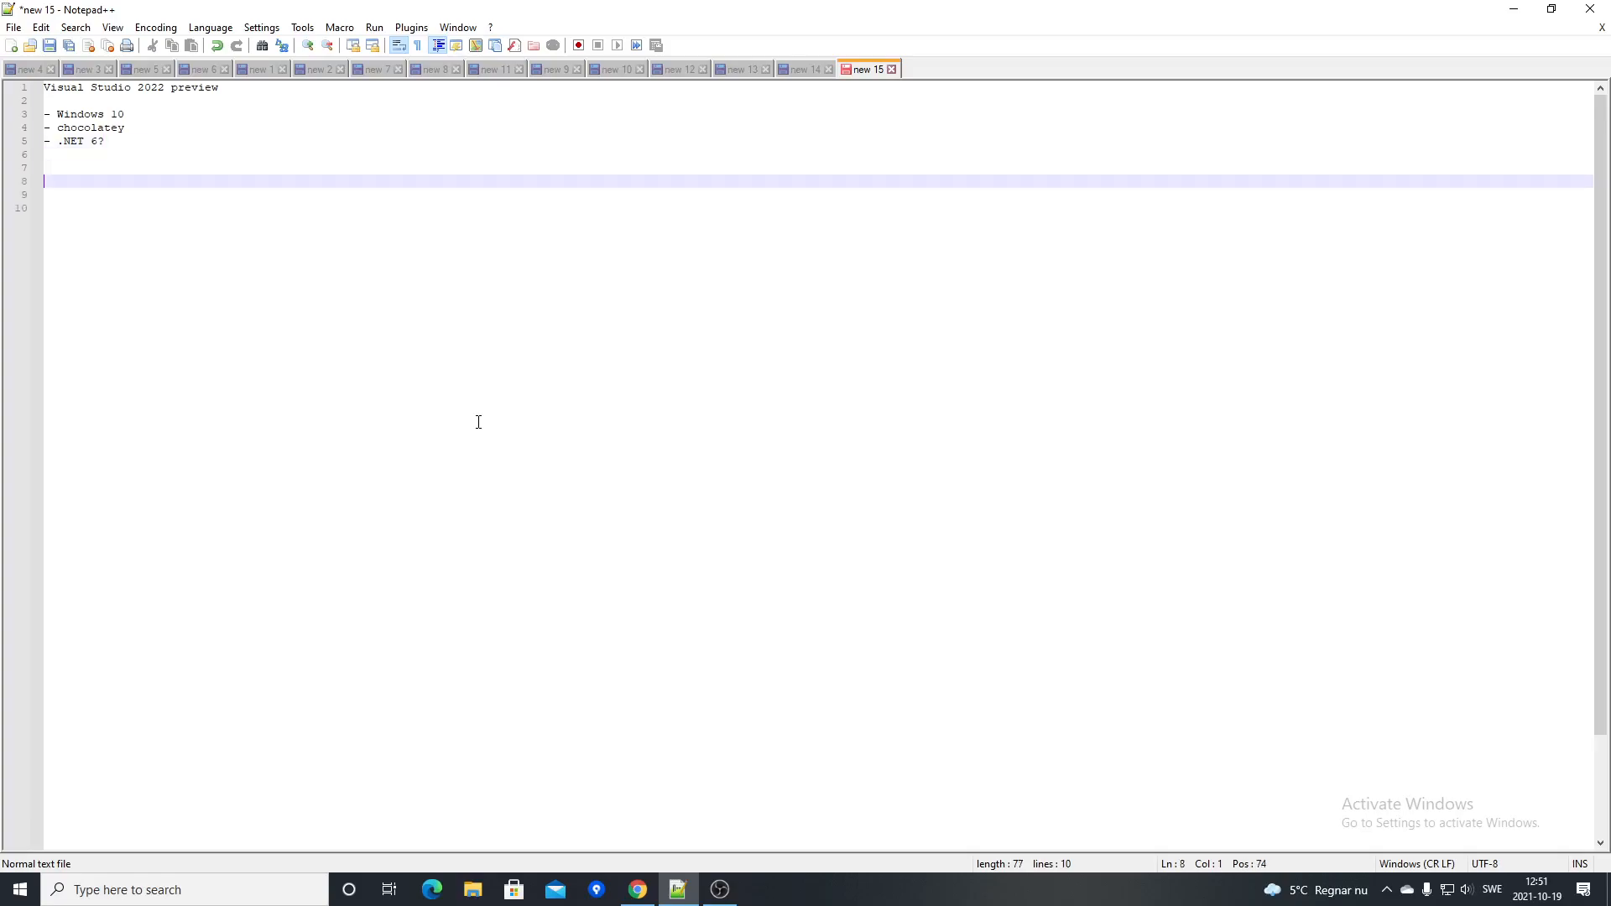
# Add a separate line reading "Chocolatey" below the list and start a new line.
pyautogui.write('Chocolatey')
pyautogui.press('BackSpace')
pyautogui.press('Return')
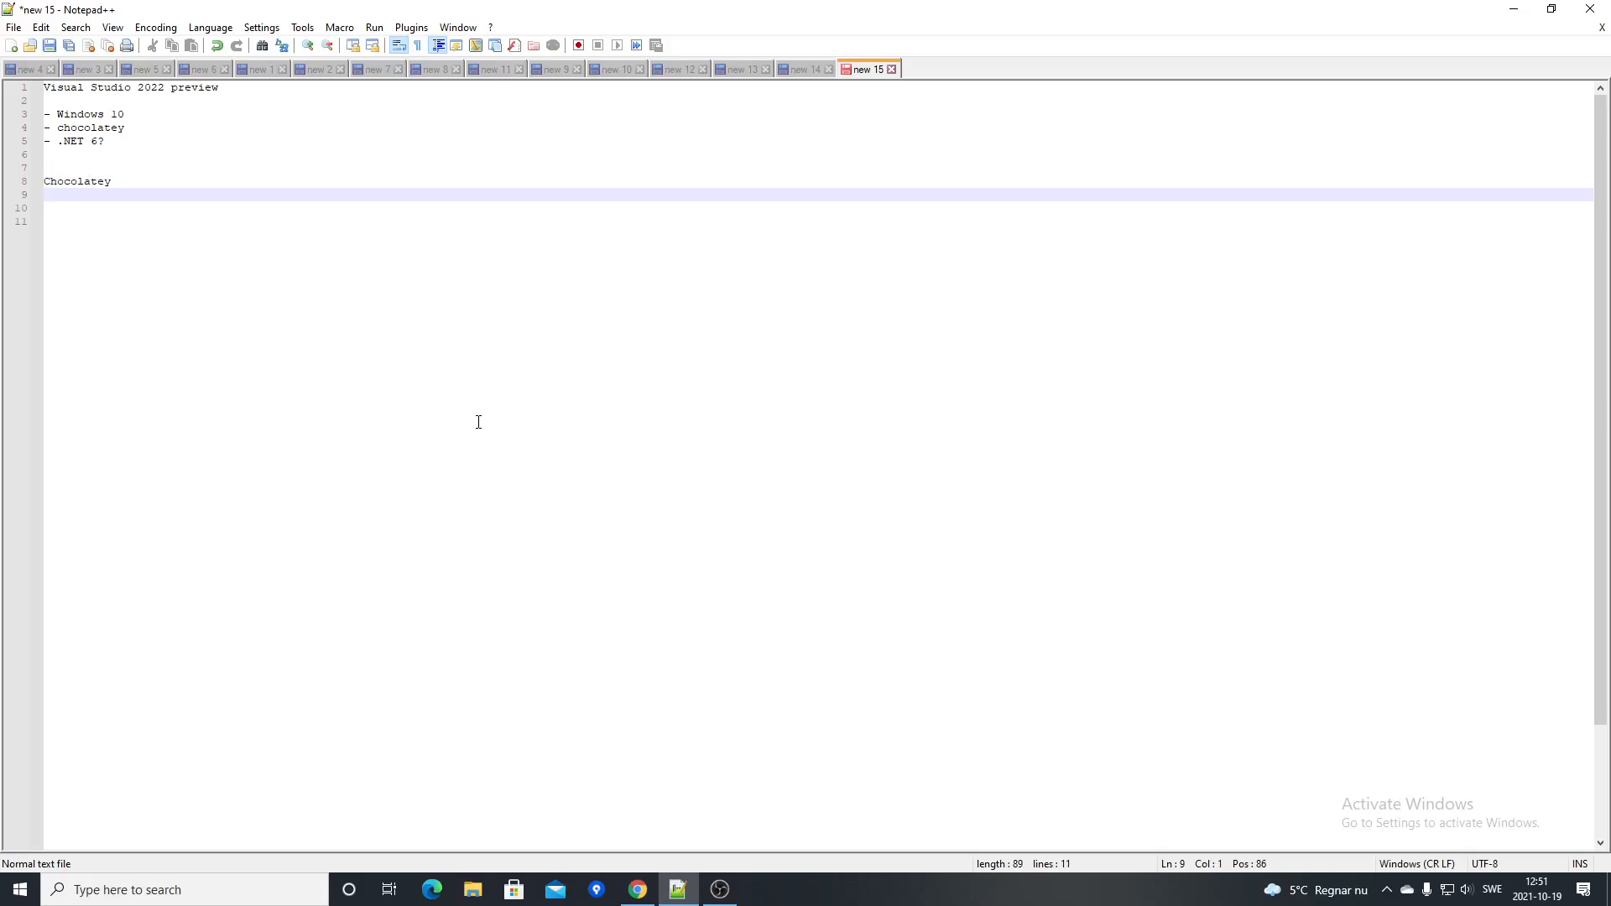
# Launch Git Bash and bring its terminal window to the front.
pyautogui.press('super')
pyautogui.write('git')
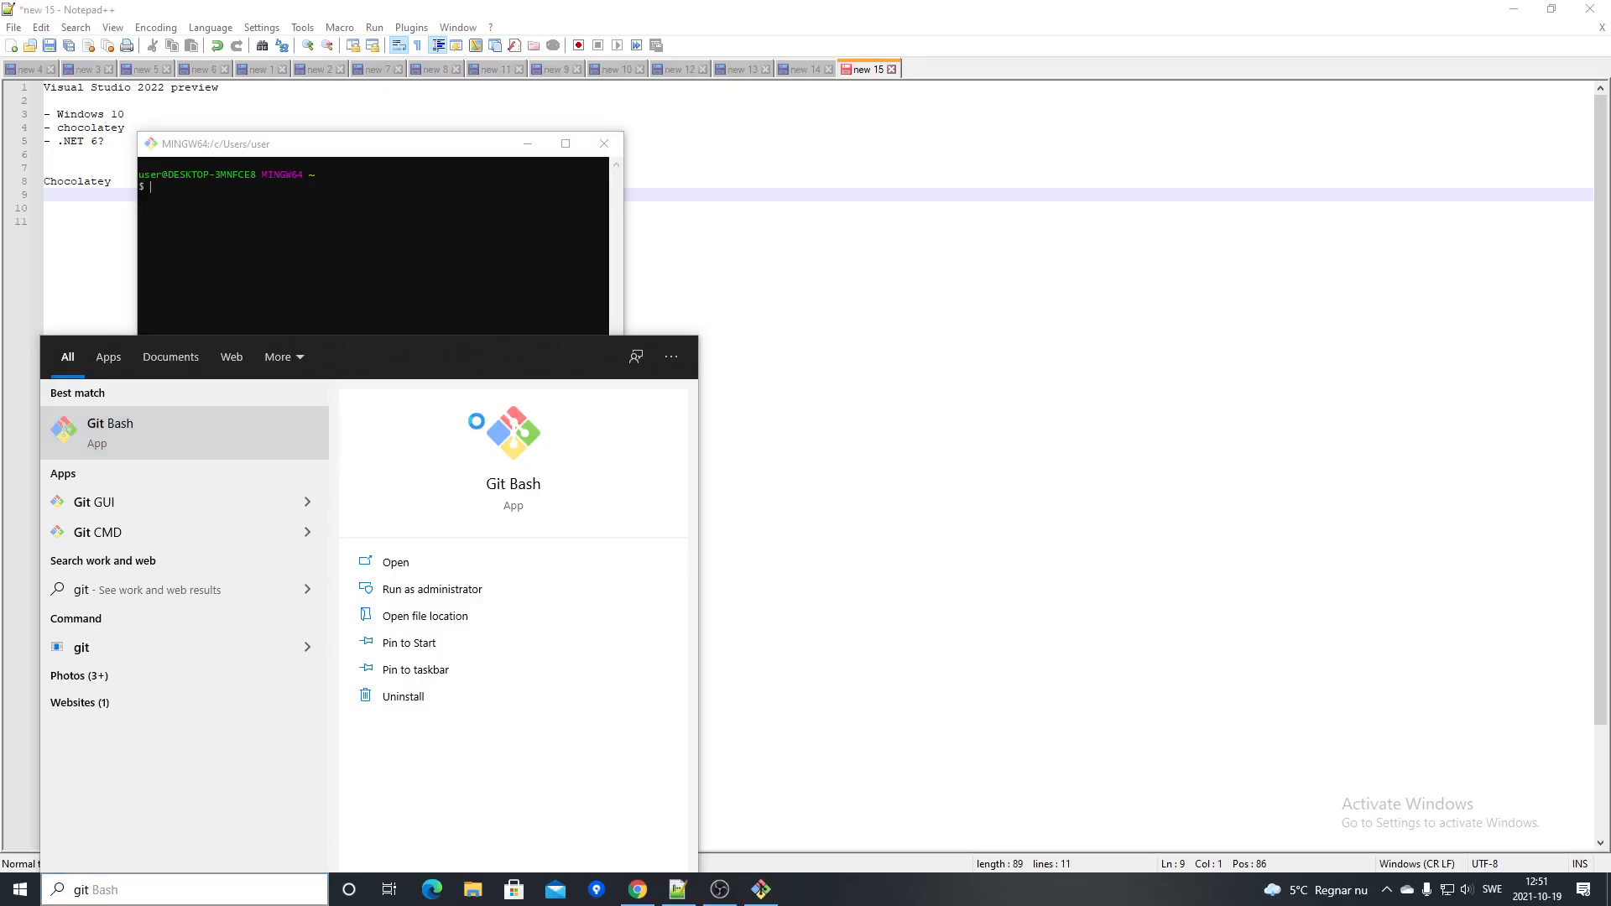
pyautogui.hotkey('alt', 'Tab')
pyautogui.hotkey('alt', 'Tab')
pyautogui.hotkey('alt', 'Tab')
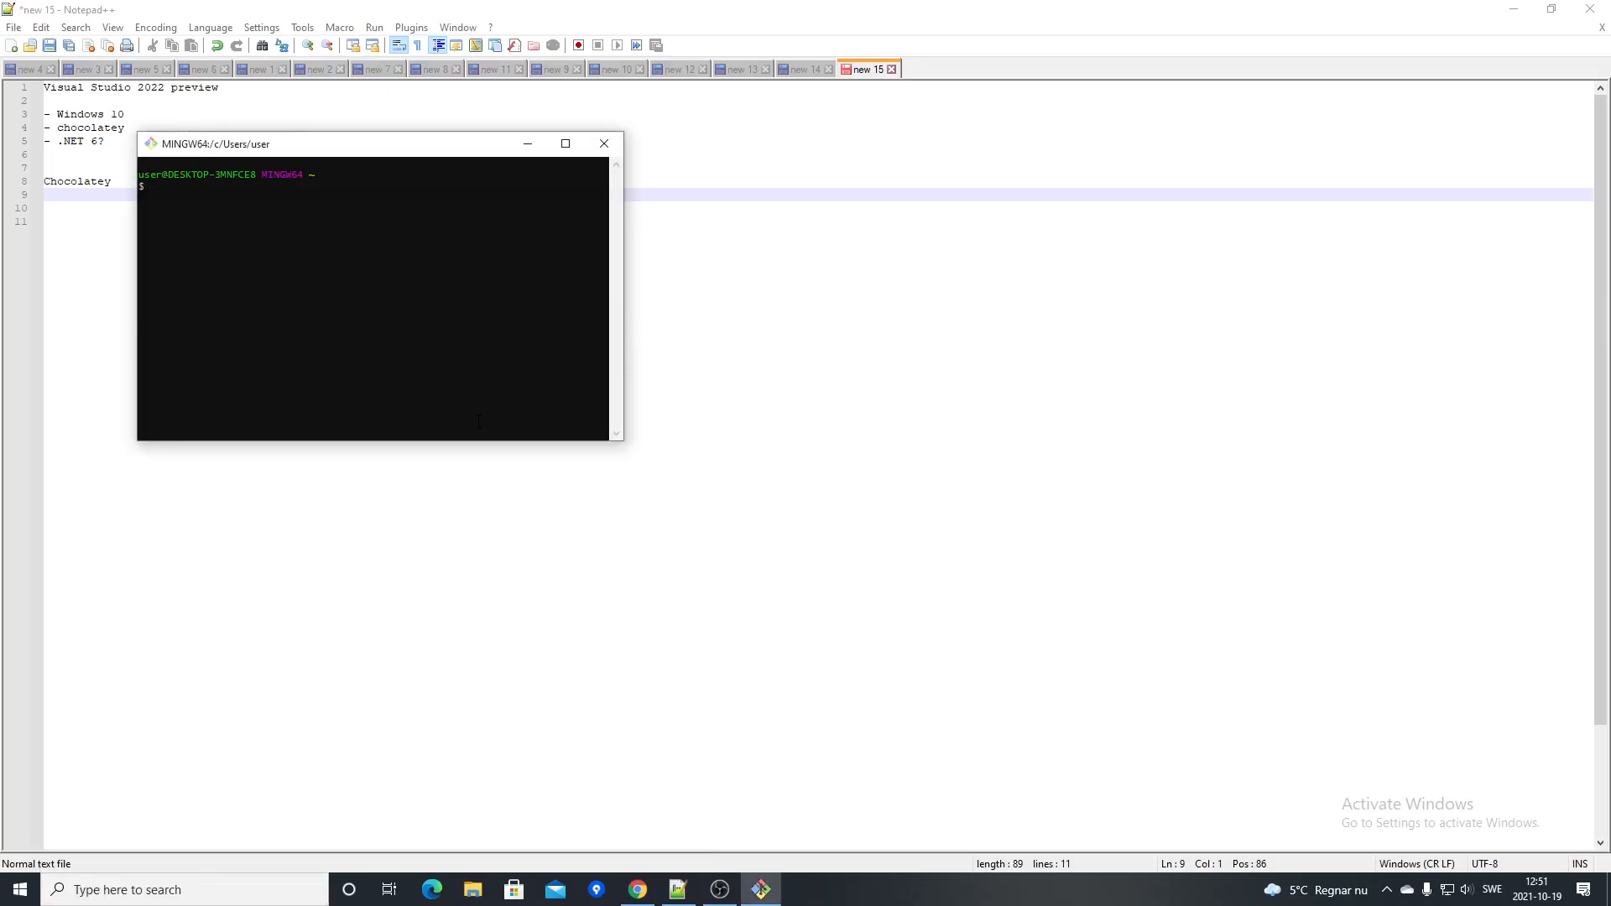
# Snap the Git Bash window to one half of the screen beside the notes and enlarge its text.
pyautogui.press('super+Left')
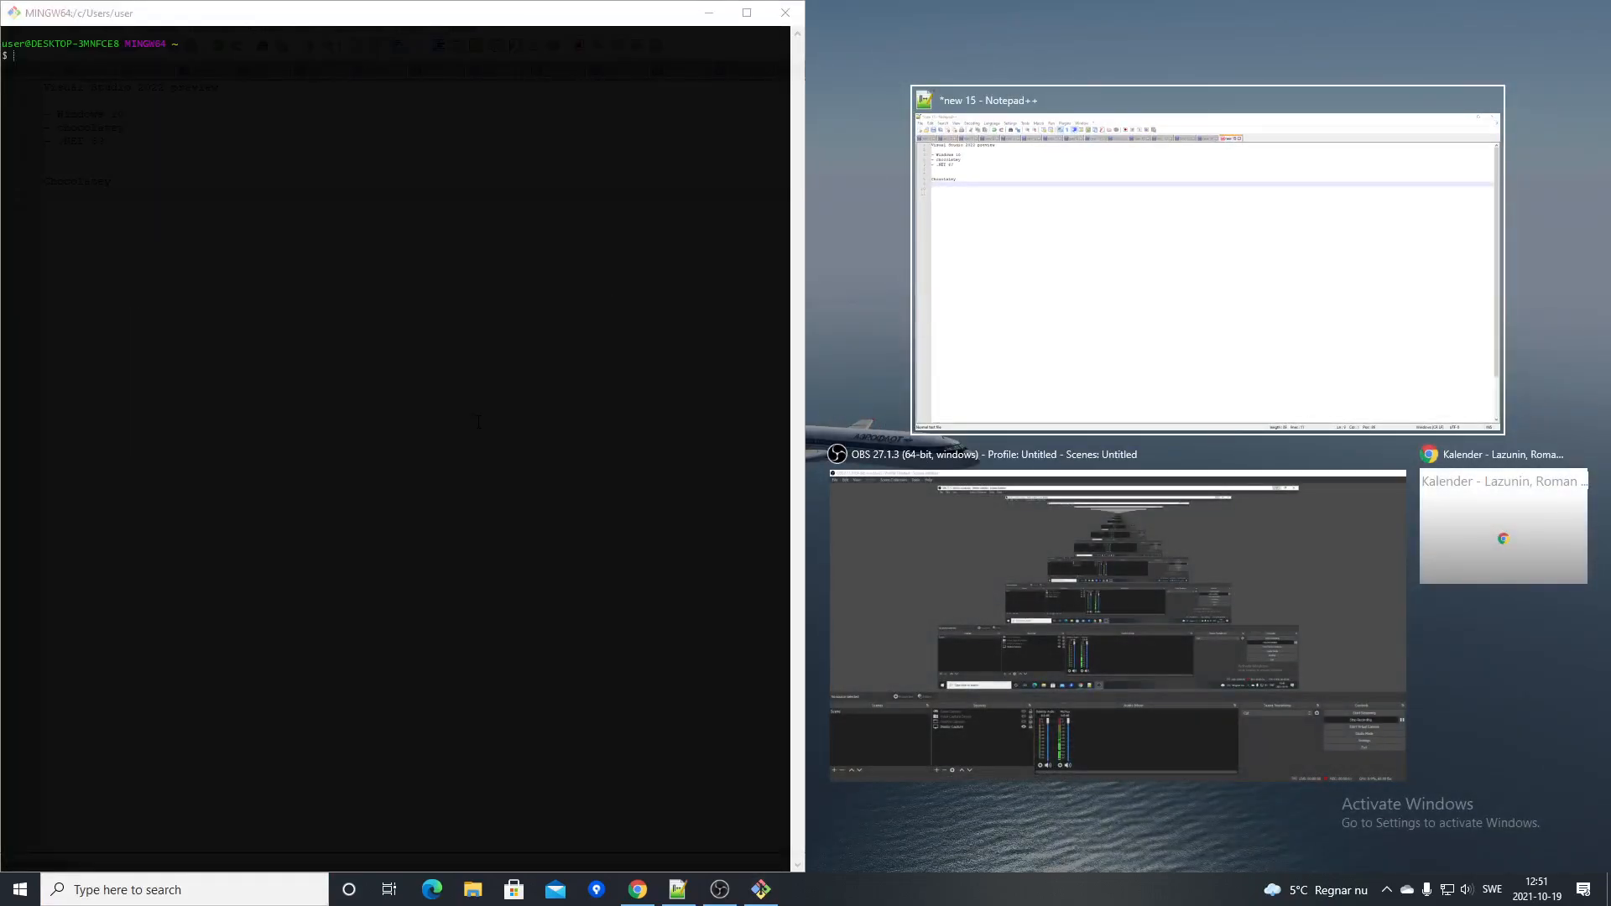
pyautogui.press('Return')
pyautogui.hotkey('ctrl', '+')
pyautogui.hotkey('ctrl', '+')
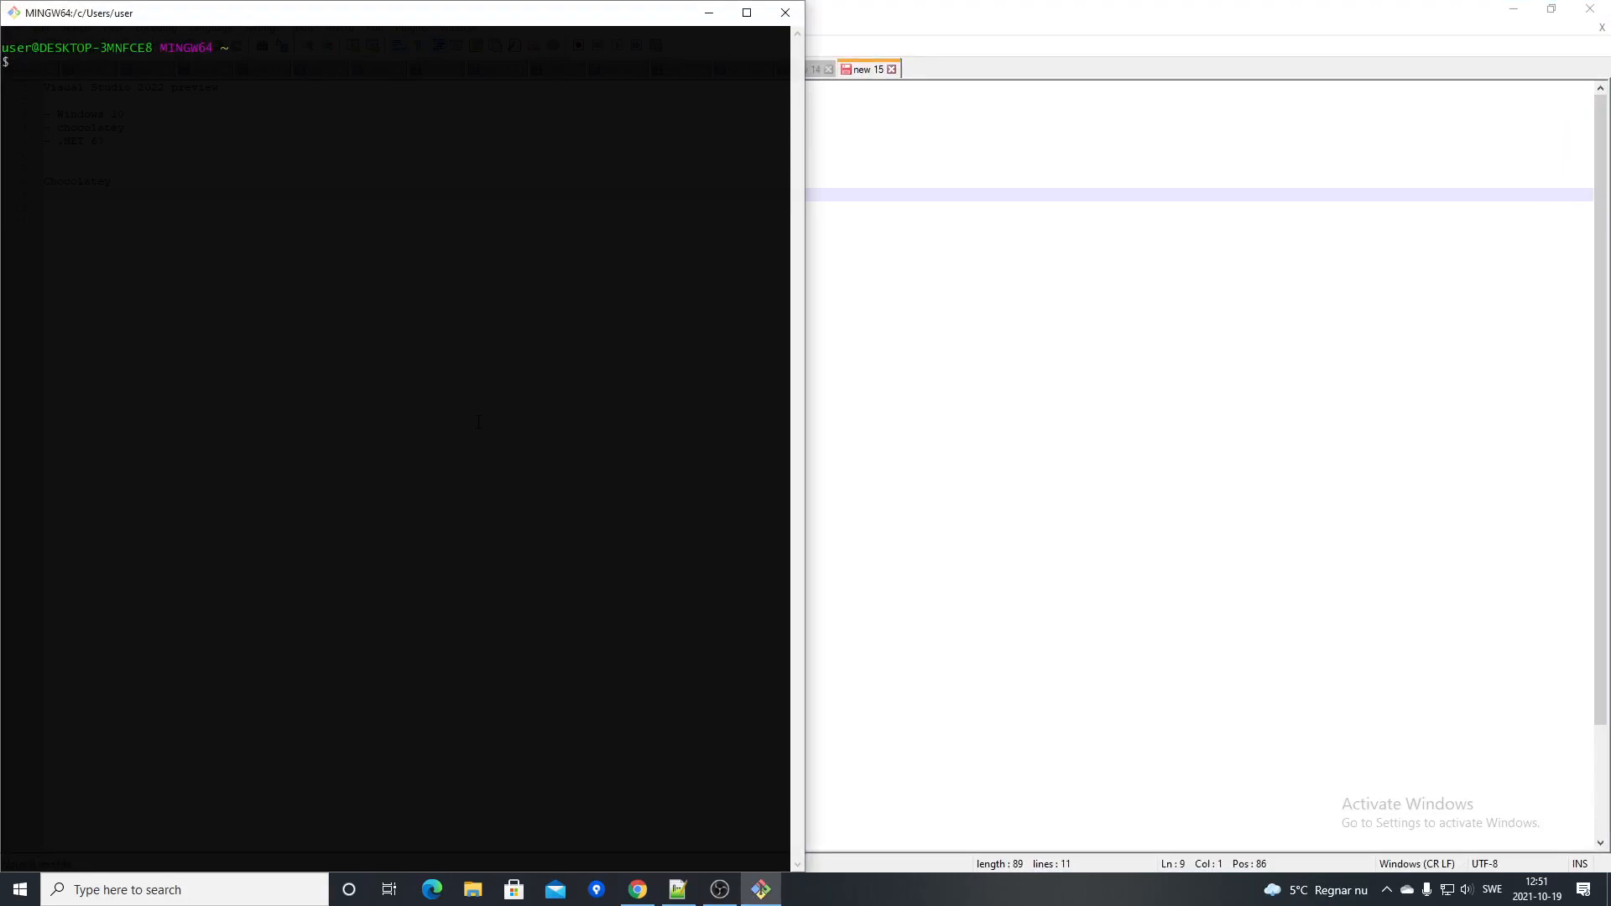
# Upgrade Chocolatey to its latest version, prereleases included, with "cup chocolatey -y -pre".
pyautogui.write('cup chocolatey -y -pre')
pyautogui.press('Return')
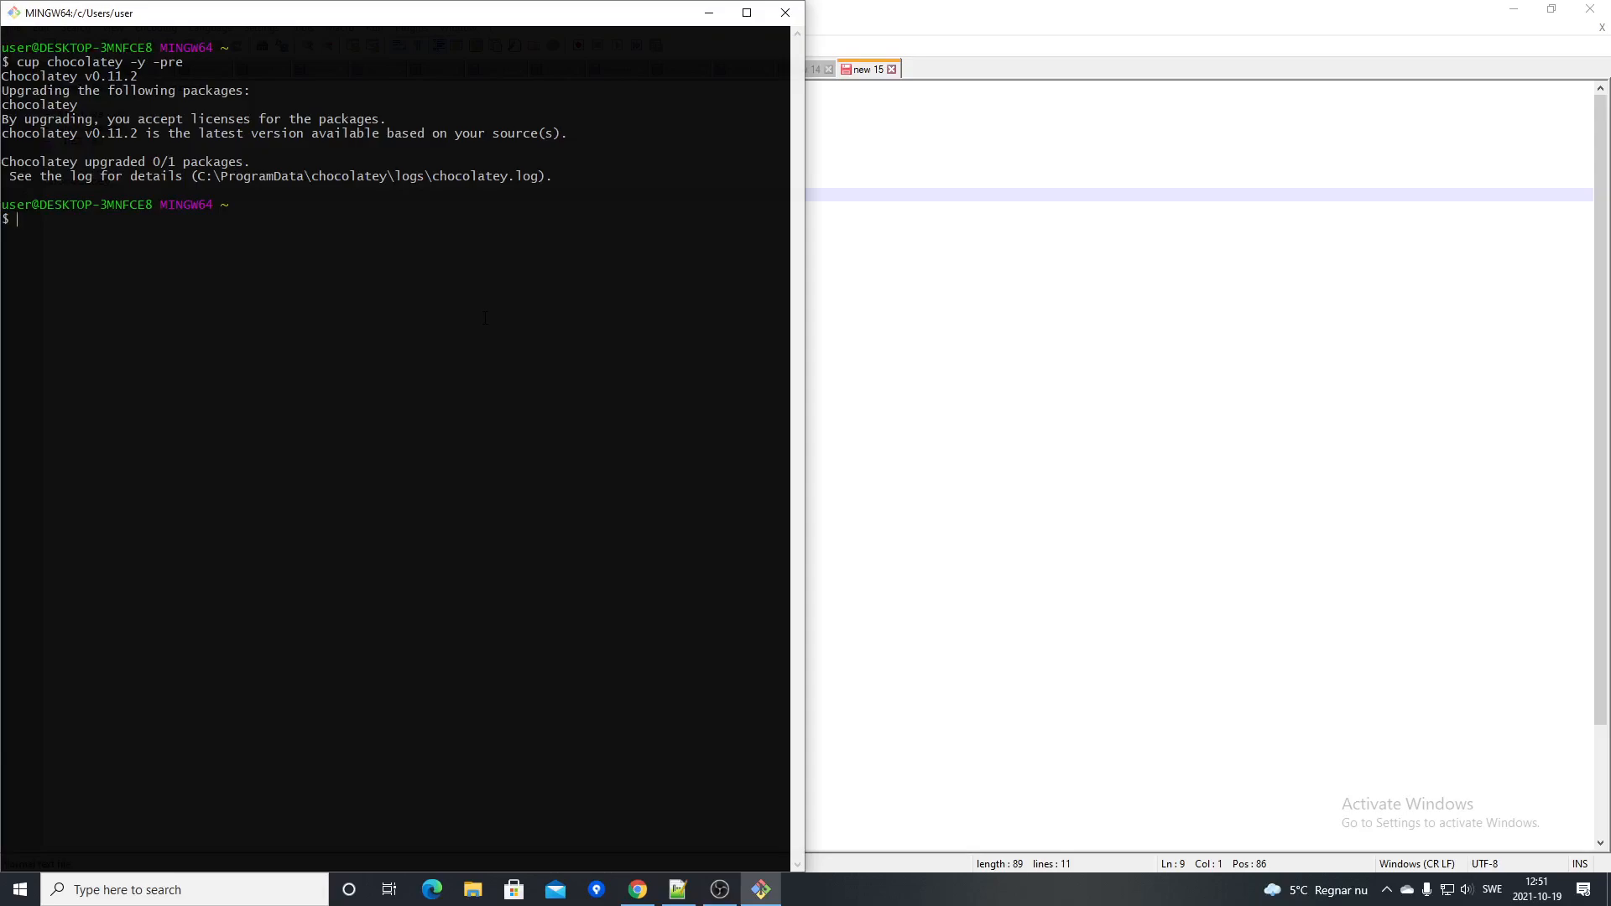
# List the available Chocolatey packages matching Visual Studio with "clist visualstudio".
pyautogui.write('clist visualstudio')
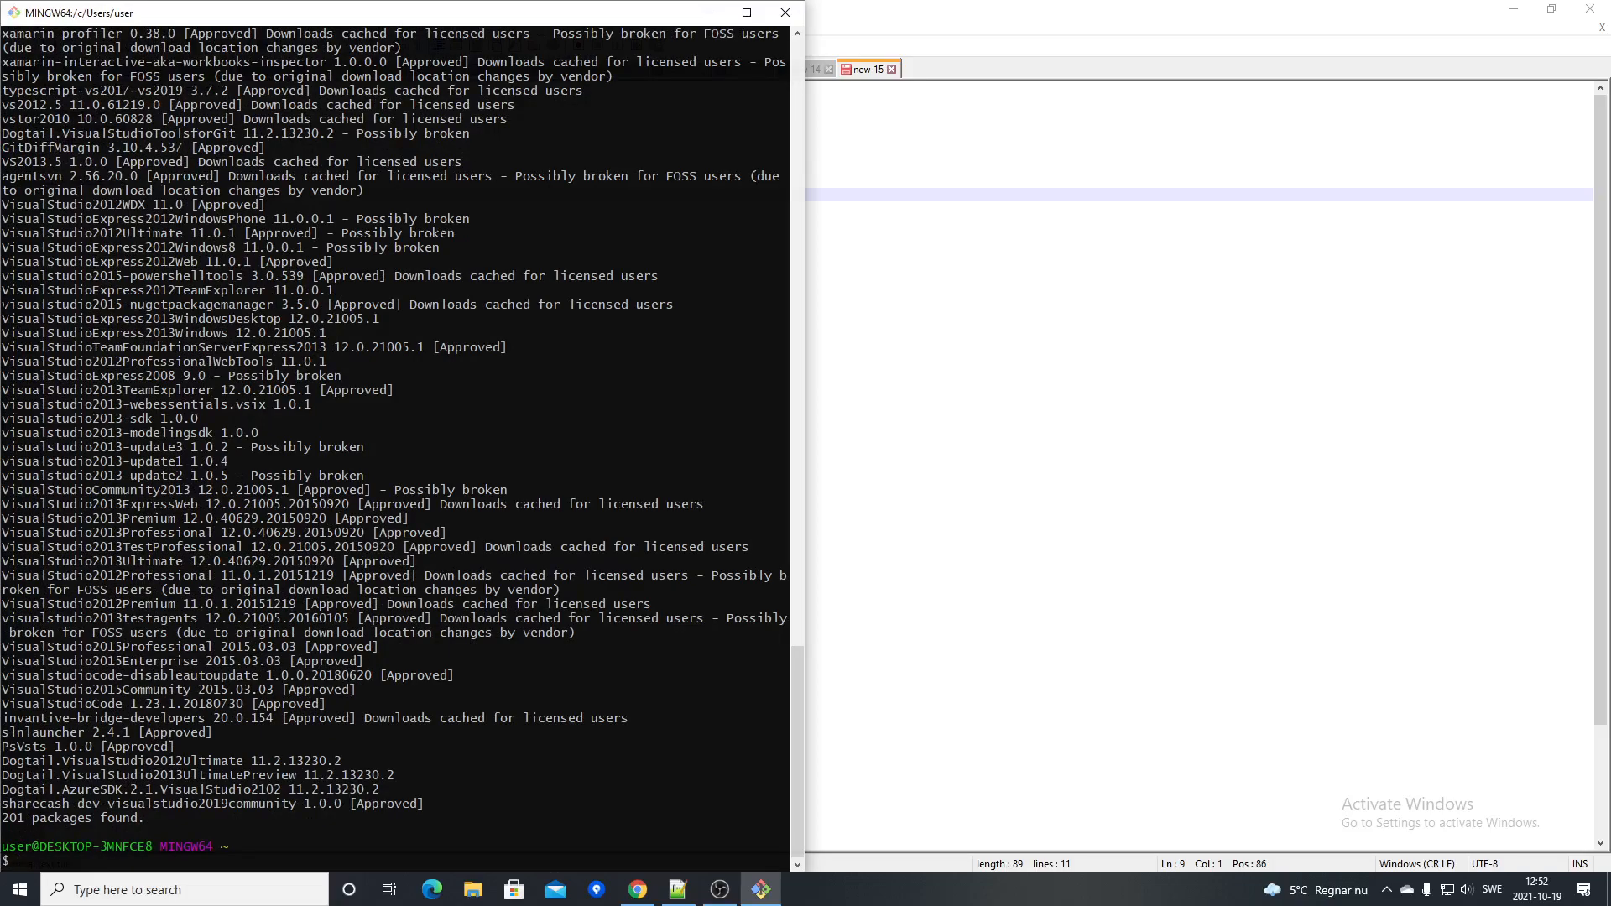
pyautogui.moveTo(5, 418); pyautogui.dragTo(96, 405)
pyautogui.click(119, 448)
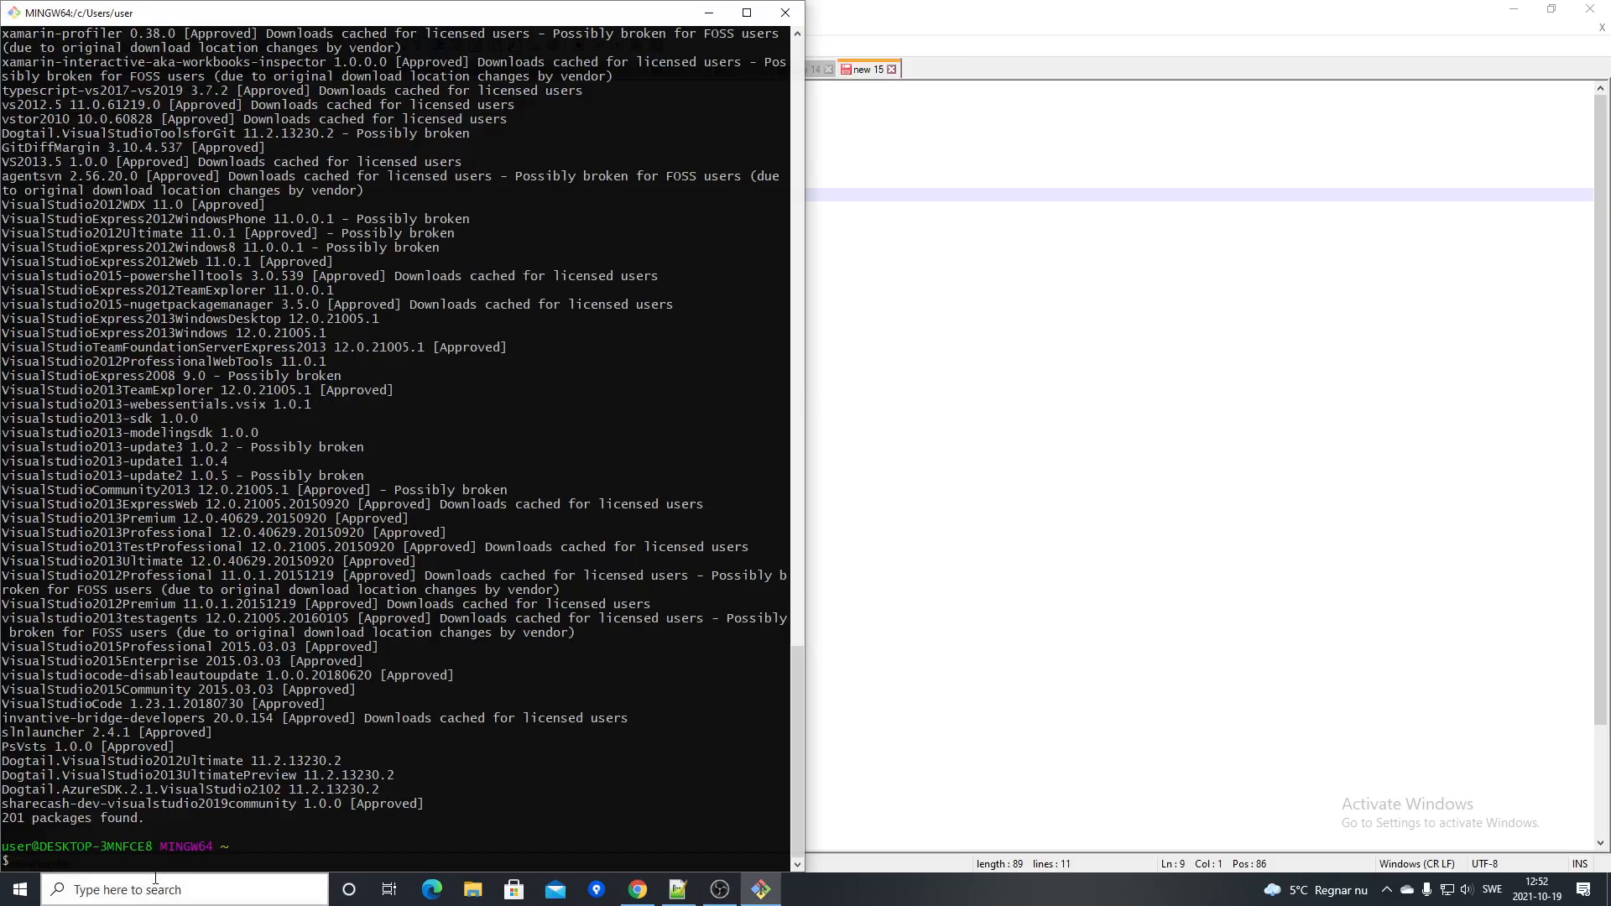
# Clear the terminal and search the Chocolatey packages again with "clist visualstudio2022".
pyautogui.hotkey('ctrl', 'l')
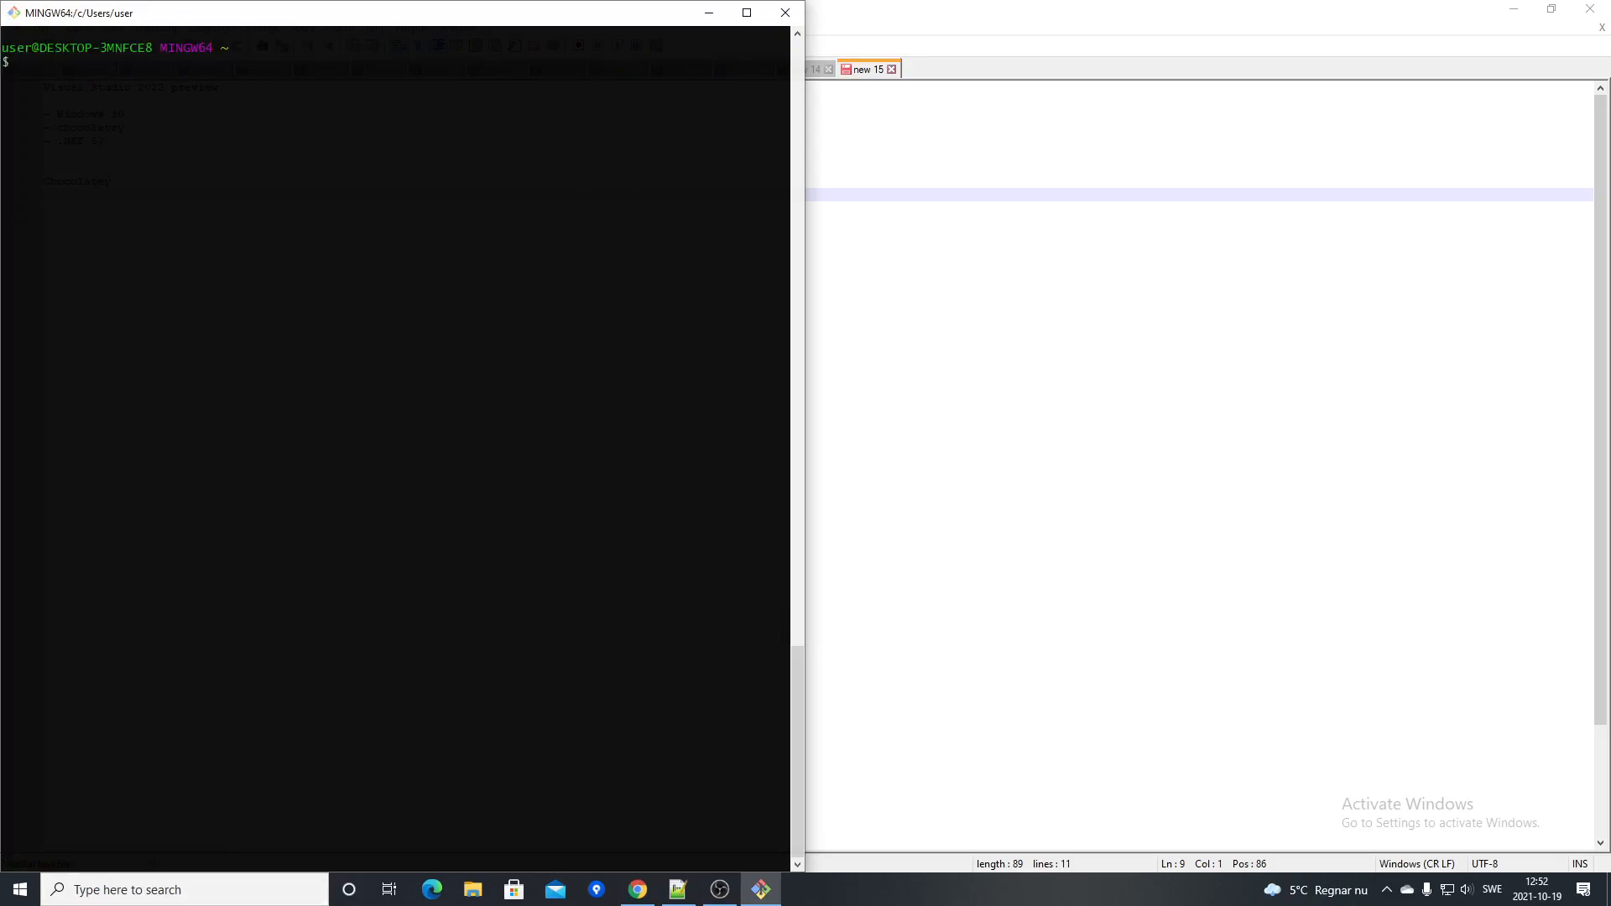
pyautogui.press('Up')
pyautogui.write('2022')
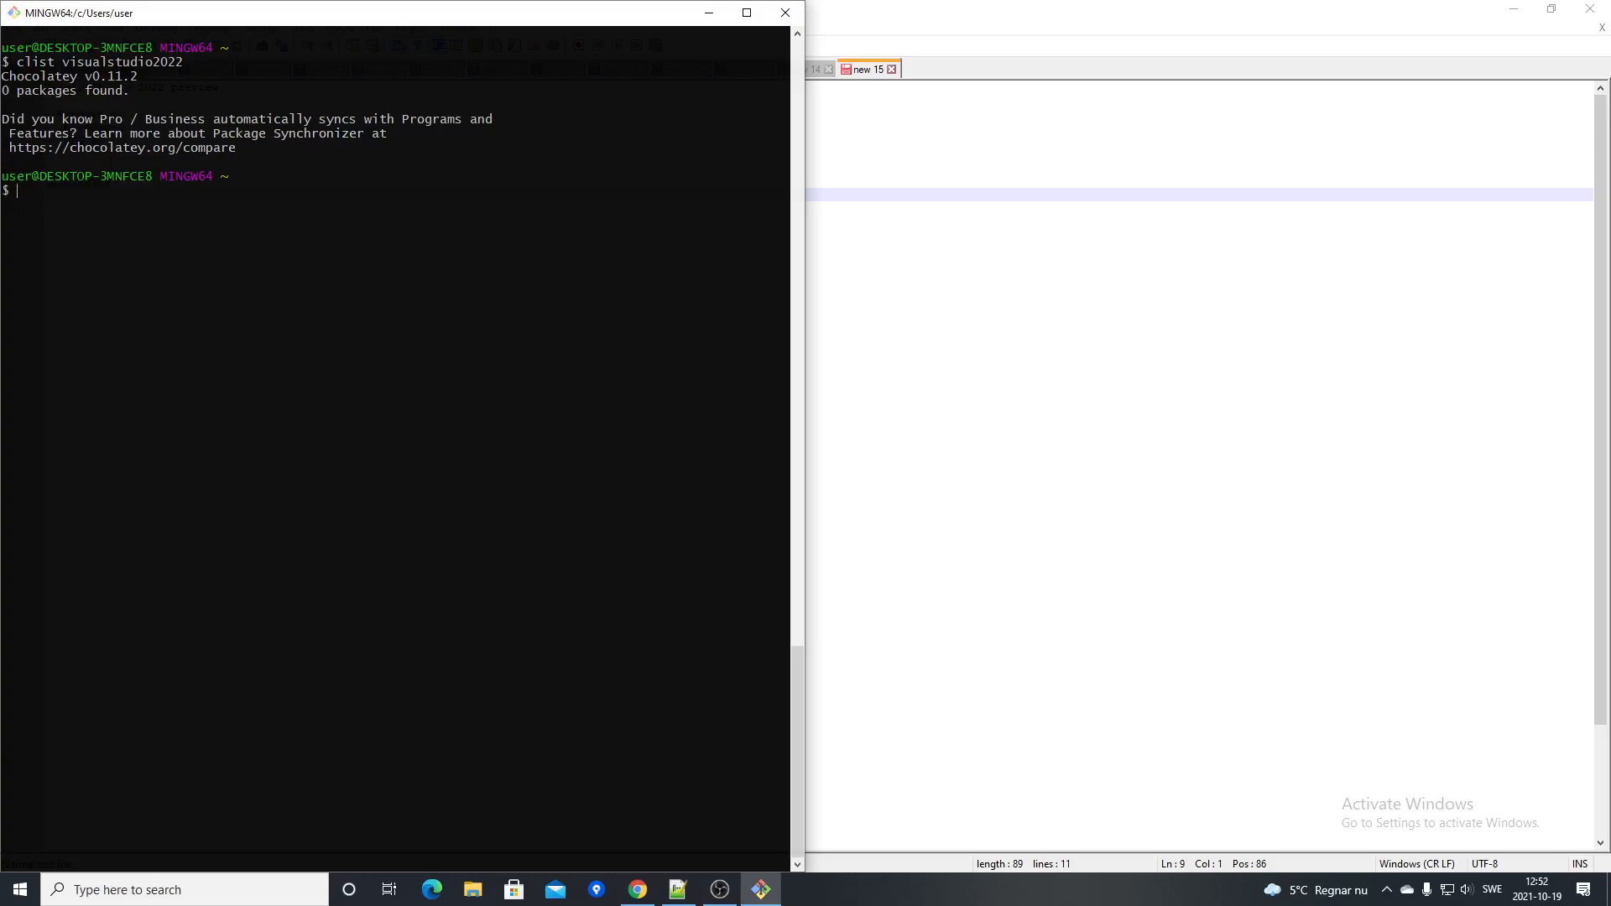
# Broaden the package search to "clist visualstudio20" and look through the listed Visual Studio packages.
pyautogui.press('Up')
pyautogui.press('BackSpace')
pyautogui.press('BackSpace')
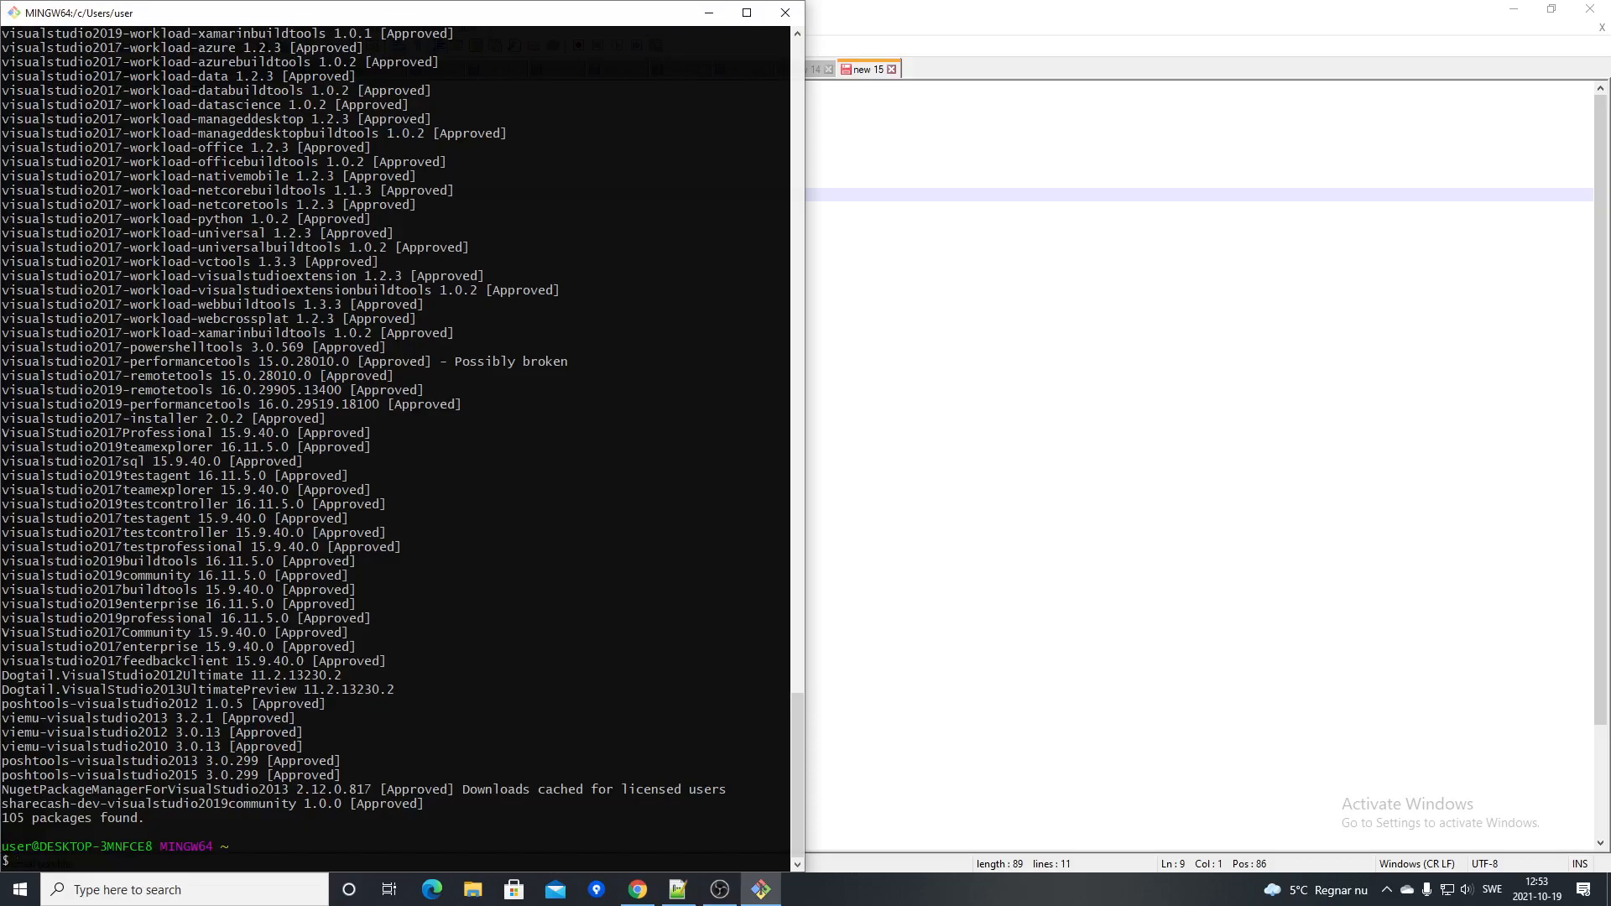
pyautogui.scroll(15, 403, 448)
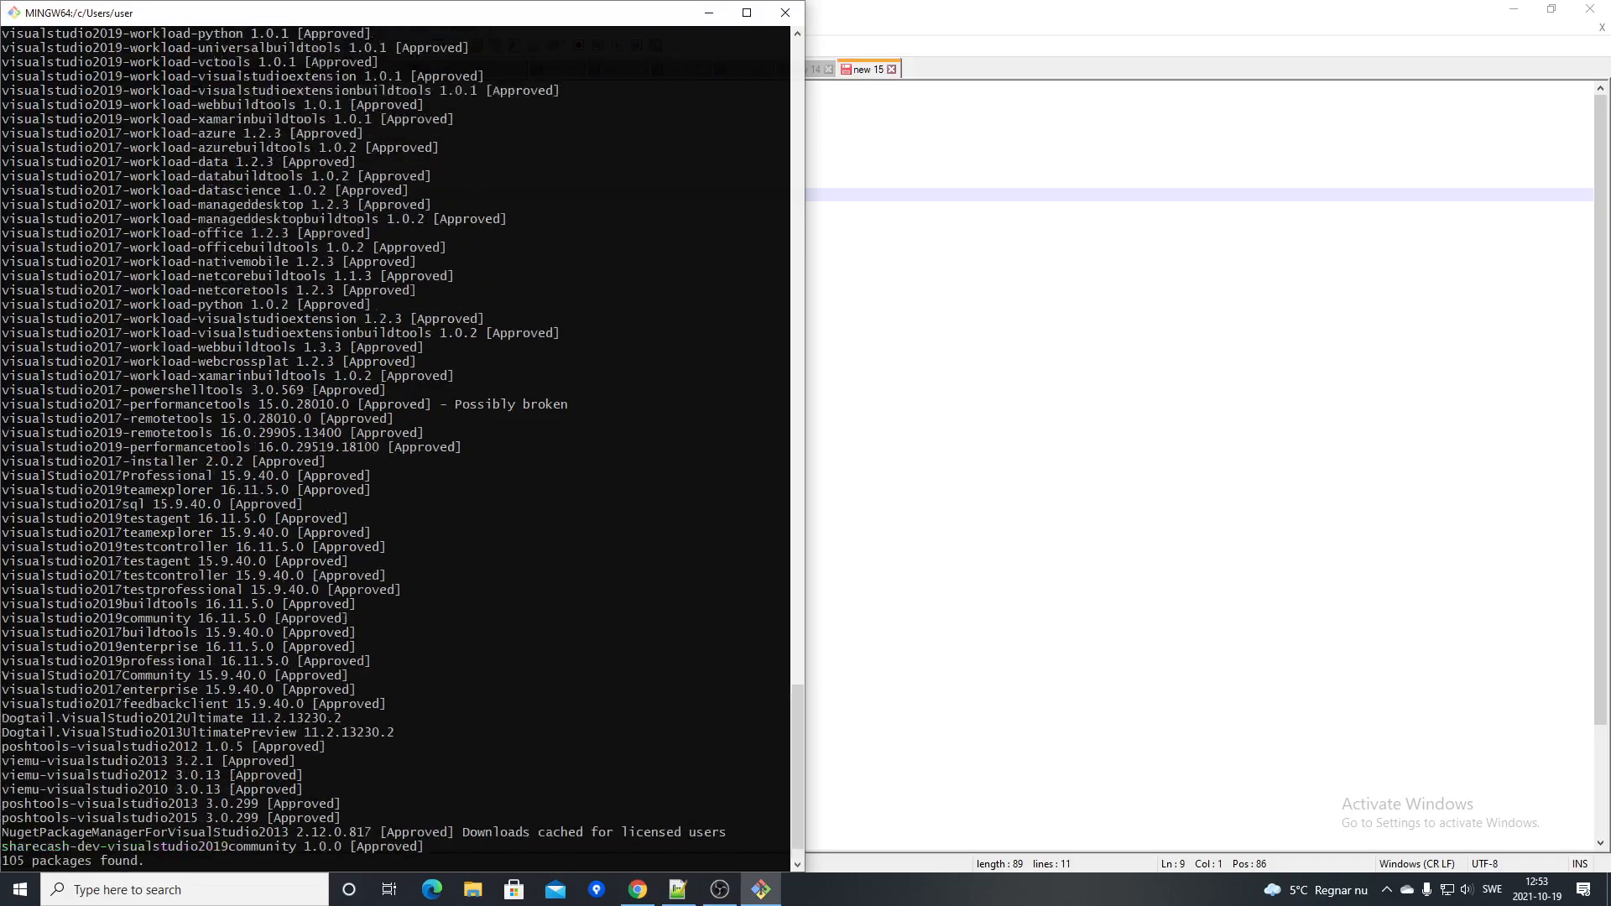
pyautogui.scroll(5, 403, 449)
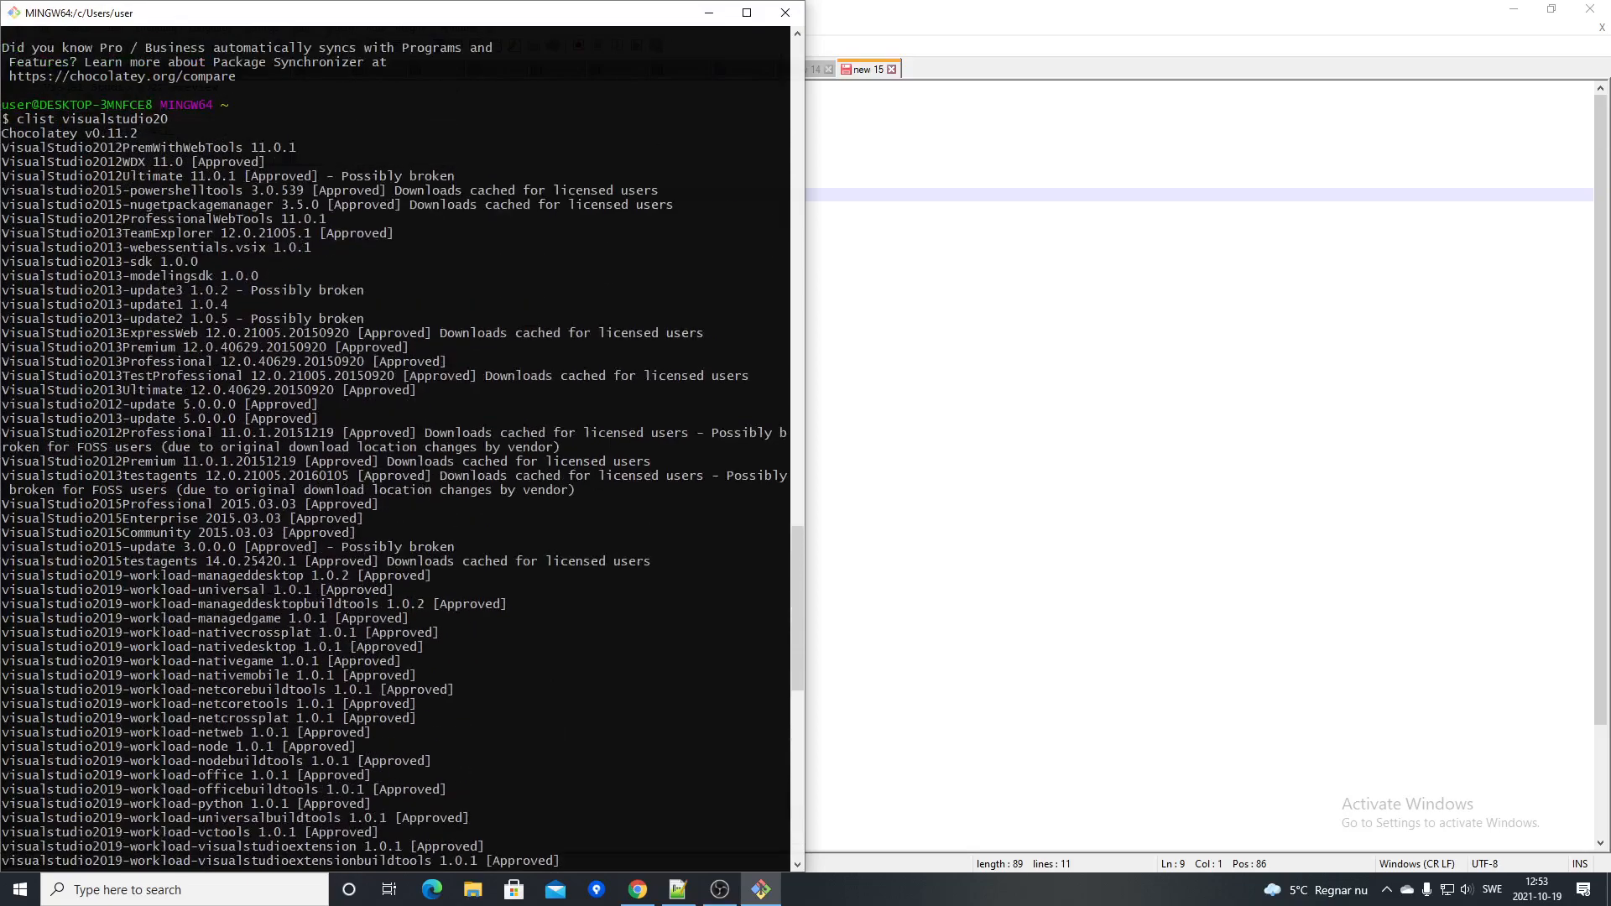
pyautogui.scroll(-20, 395, 448)
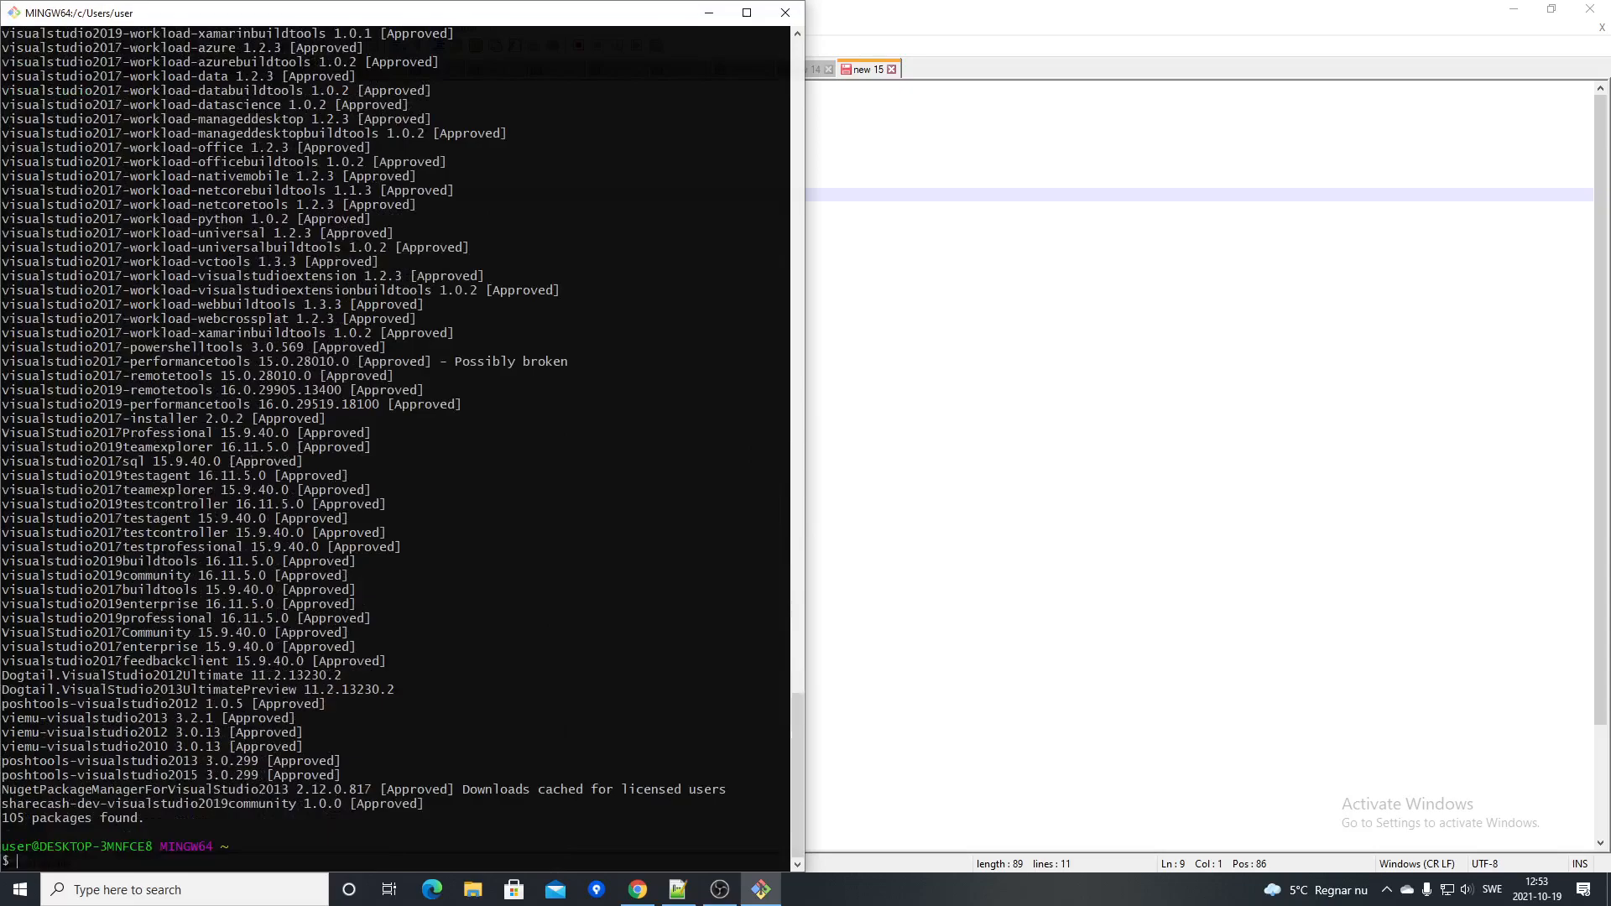
pyautogui.scroll(2, 394, 448)
# Open a new Google Chrome window and maximize it.
pyautogui.press('super')
pyautogui.write('chr')
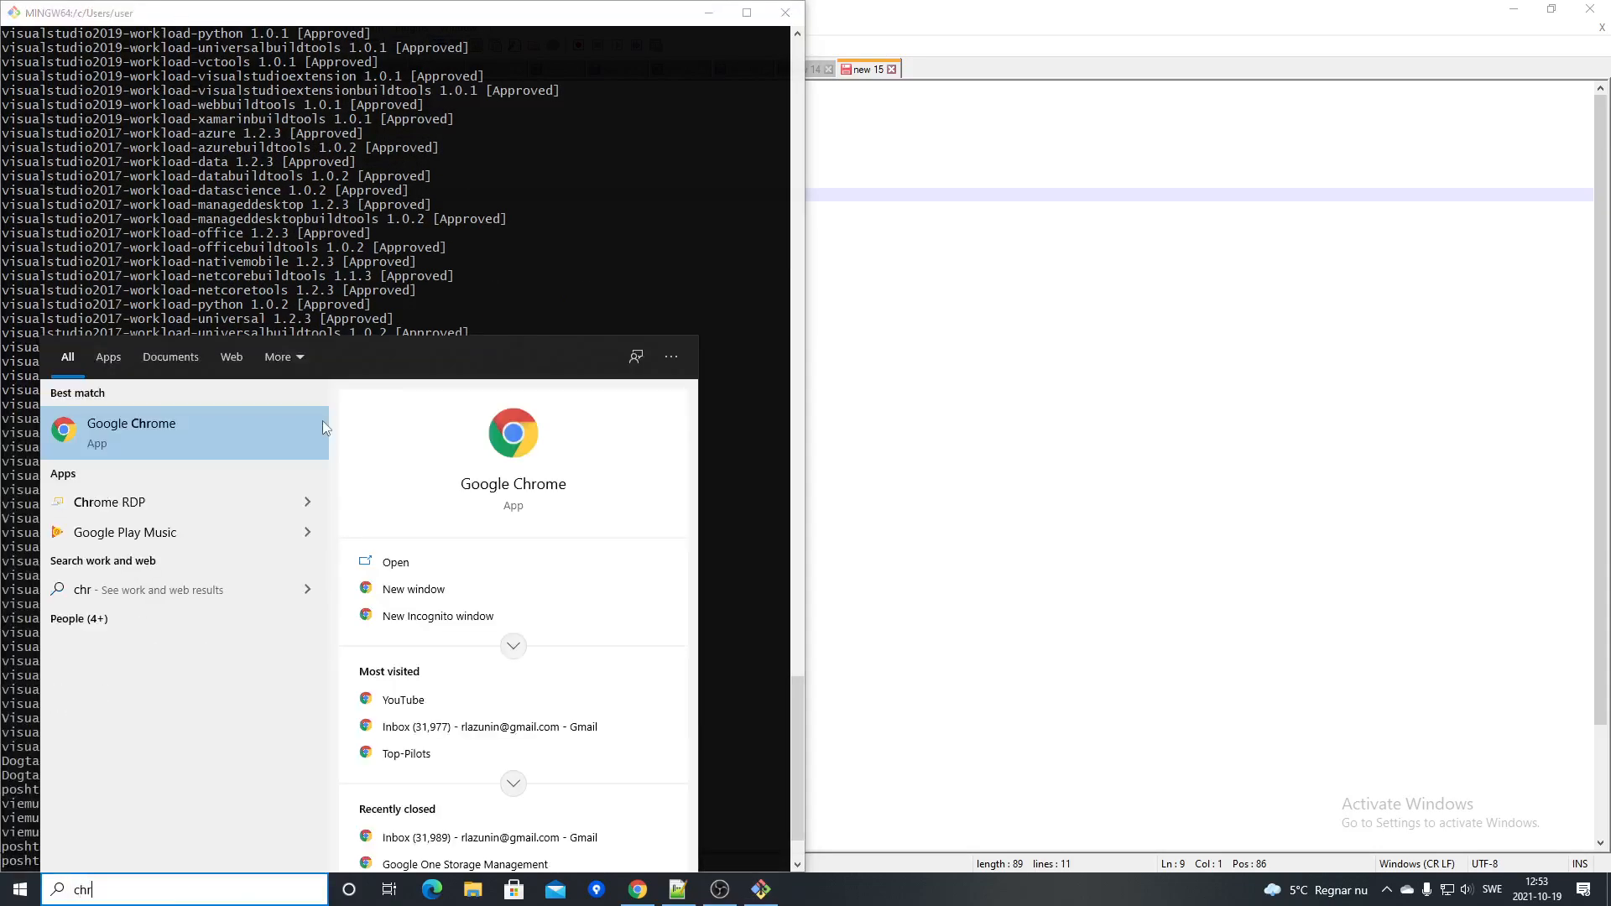
pyautogui.press('Return')
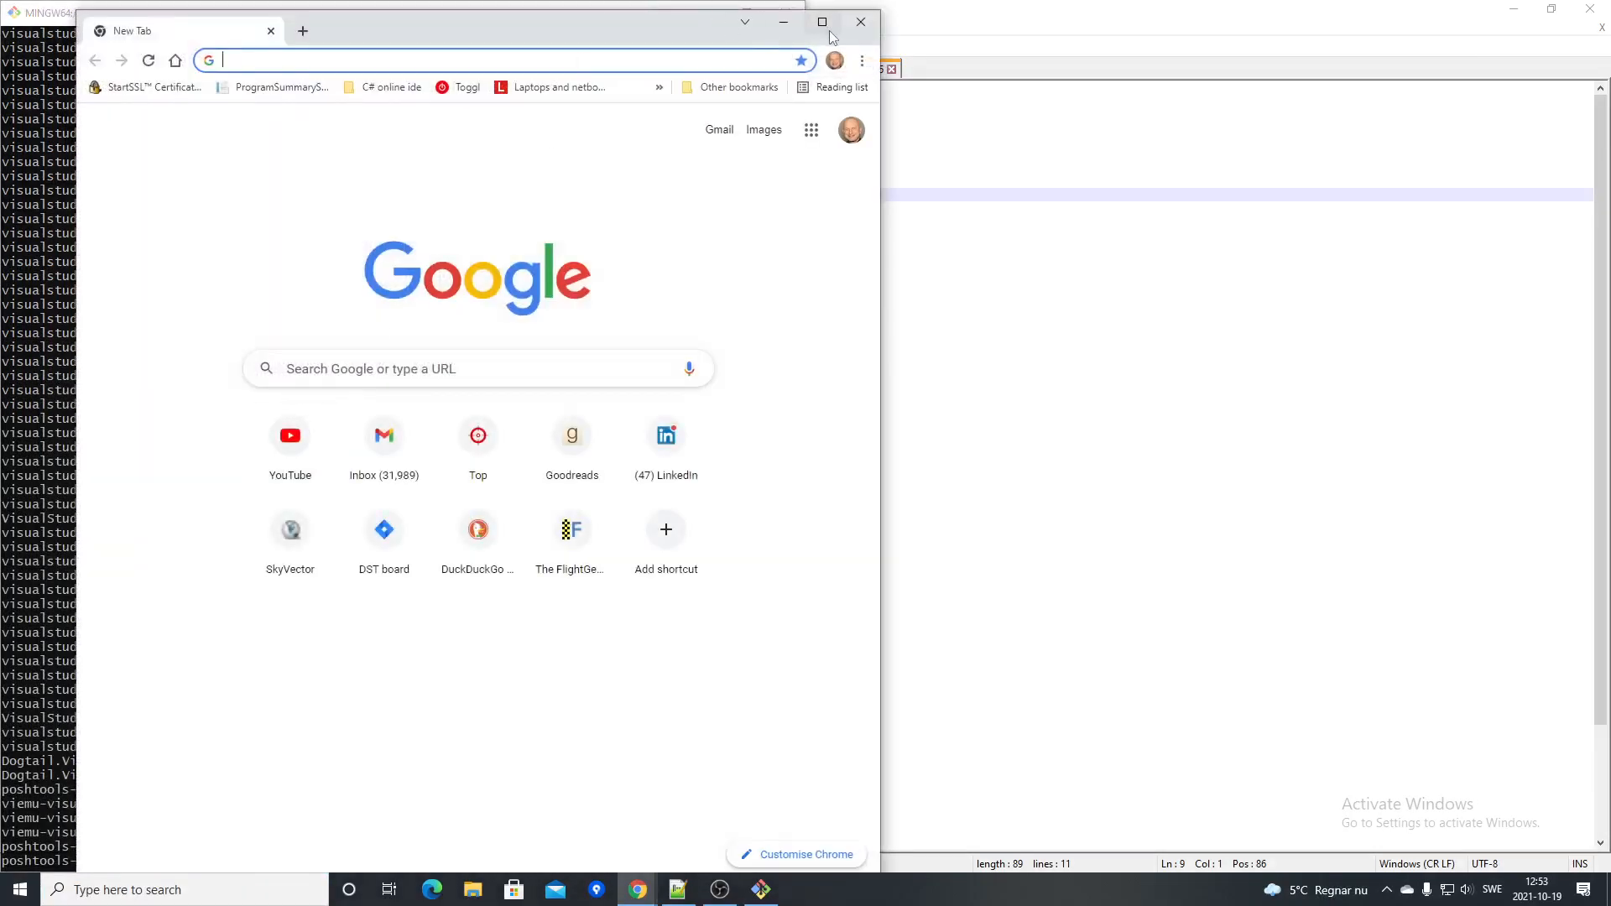
pyautogui.click(831, 32)
# Search Google for "visual studio 2022".
pyautogui.click(710, 346)
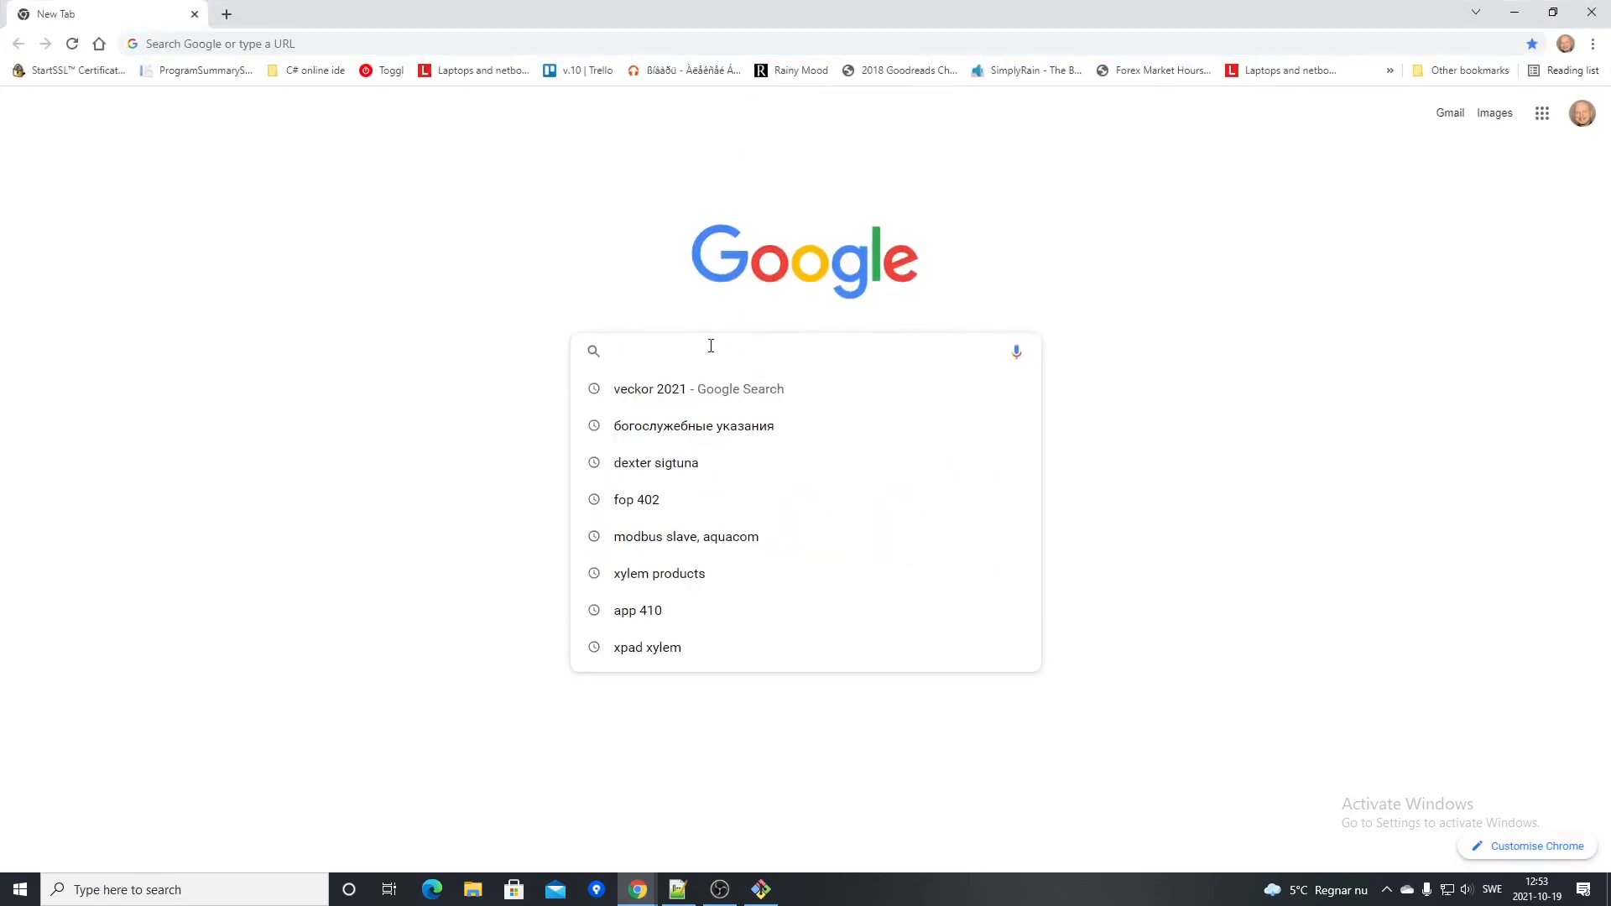
pyautogui.write('visual studio')
pyautogui.press('Down')
pyautogui.press('Down')
pyautogui.press('Down')
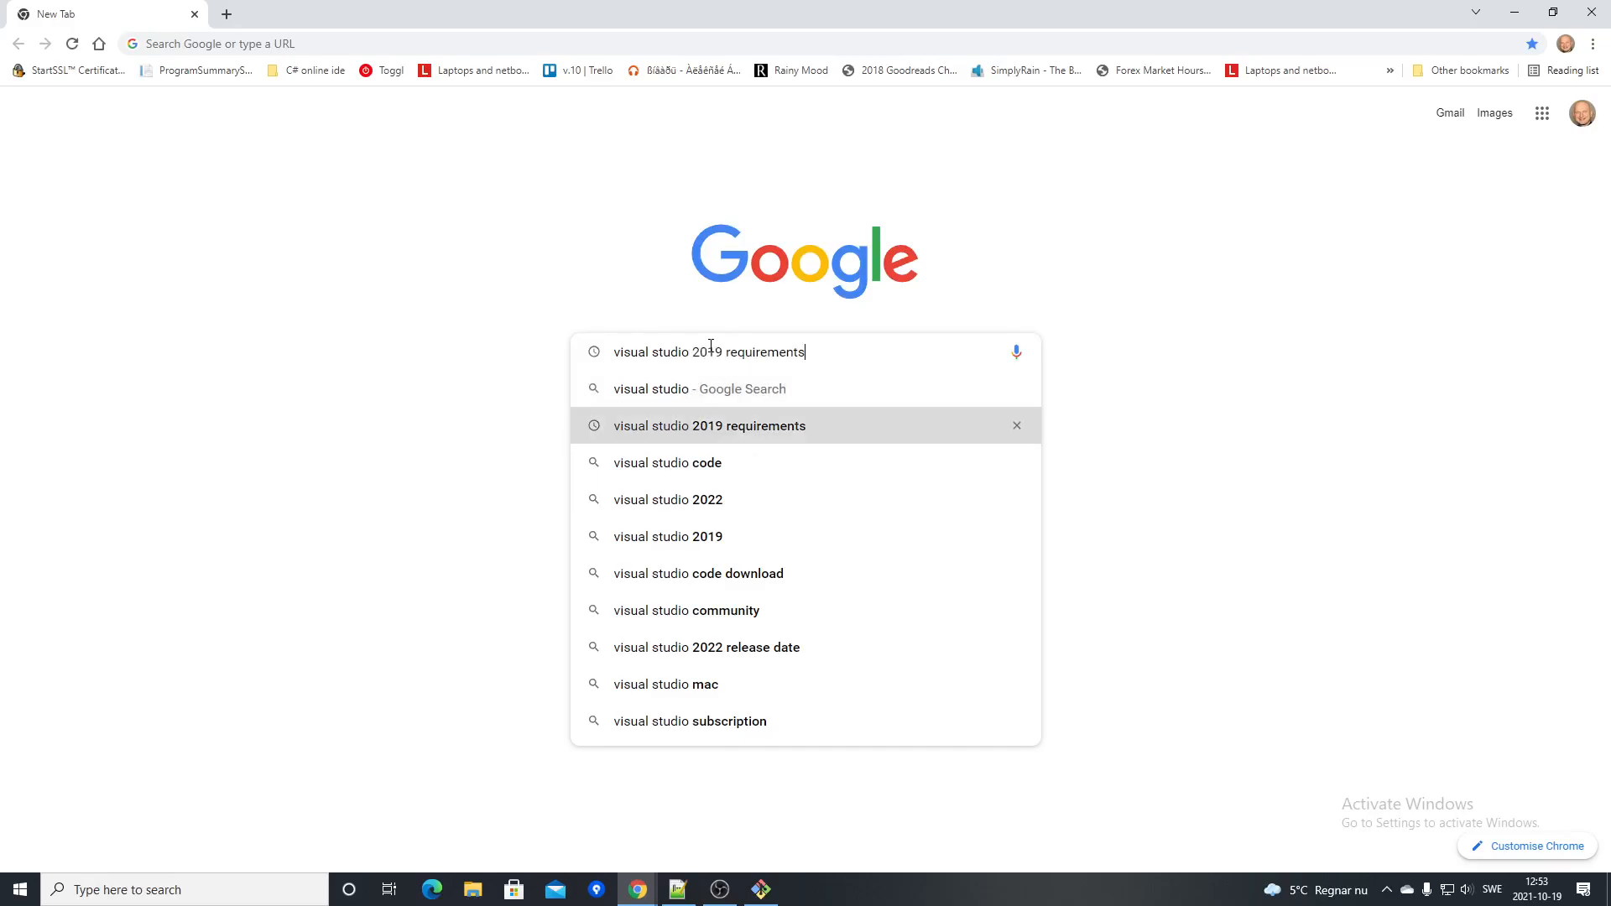
pyautogui.press('Return')
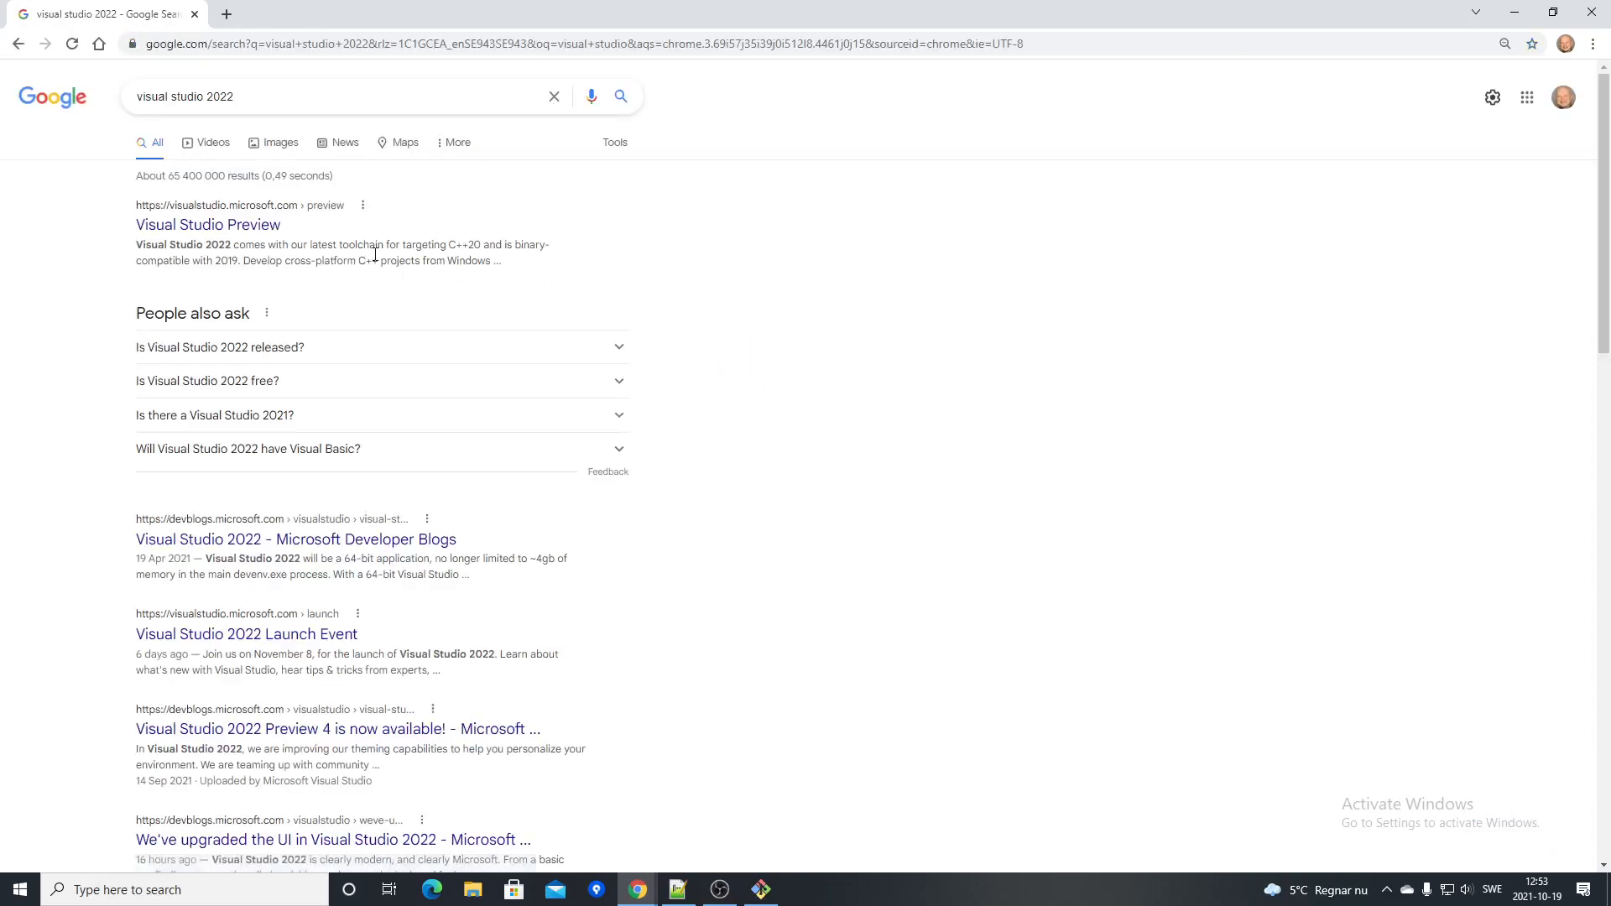
# Open Microsoft's Visual Studio Preview page and highlight the "Comes with .NET 6" heading among the features.
pyautogui.click(243, 225)
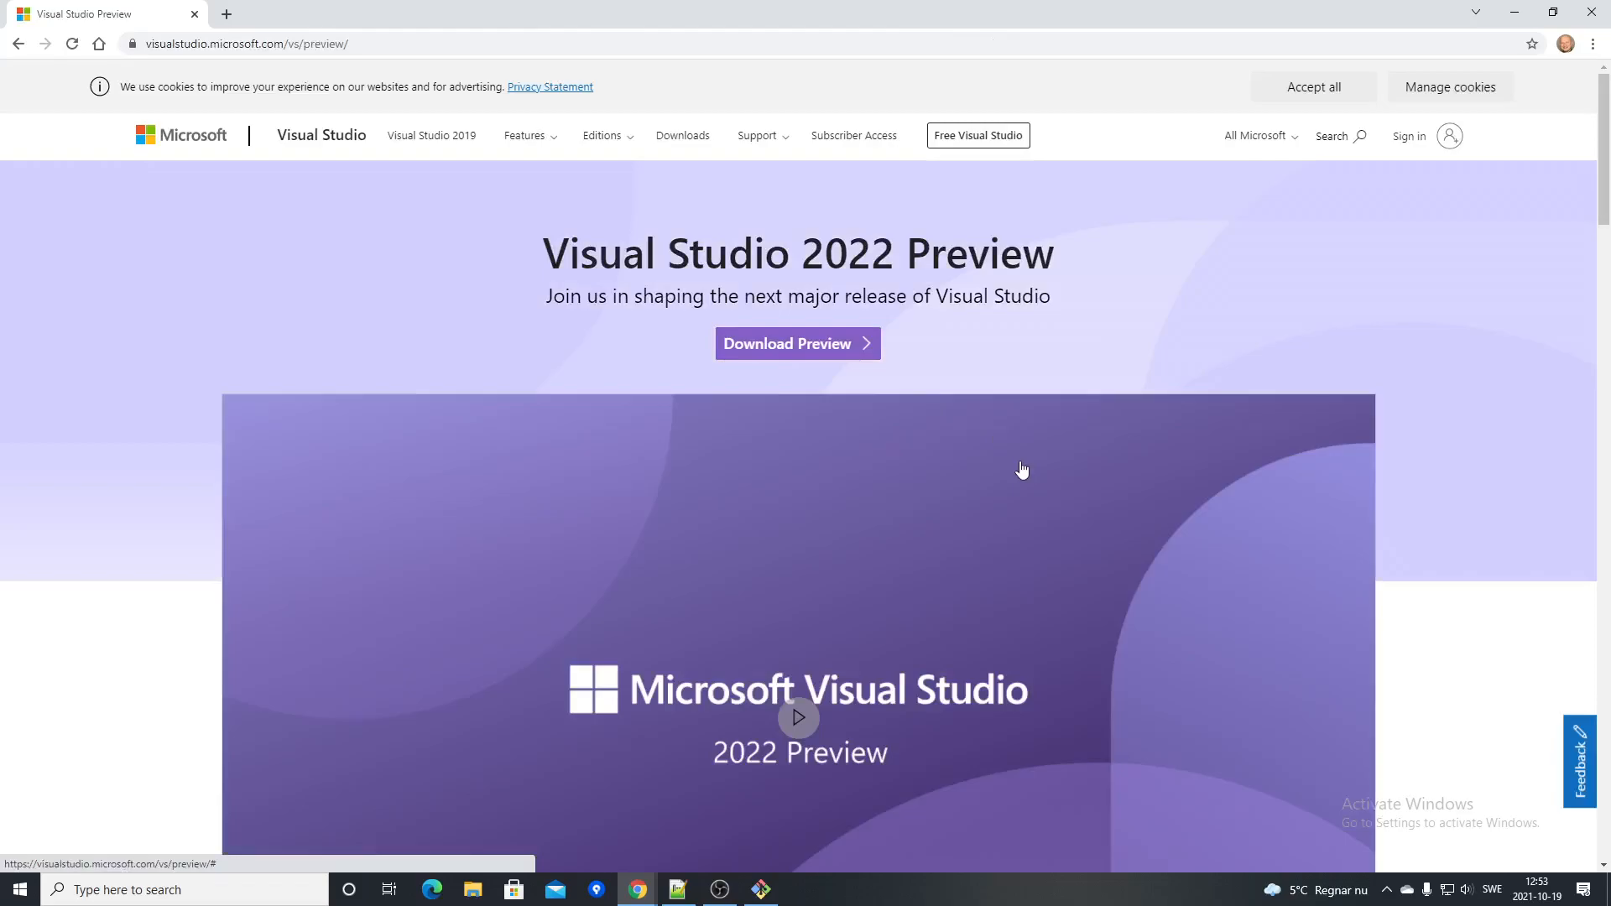
pyautogui.scroll(-4, 1023, 470)
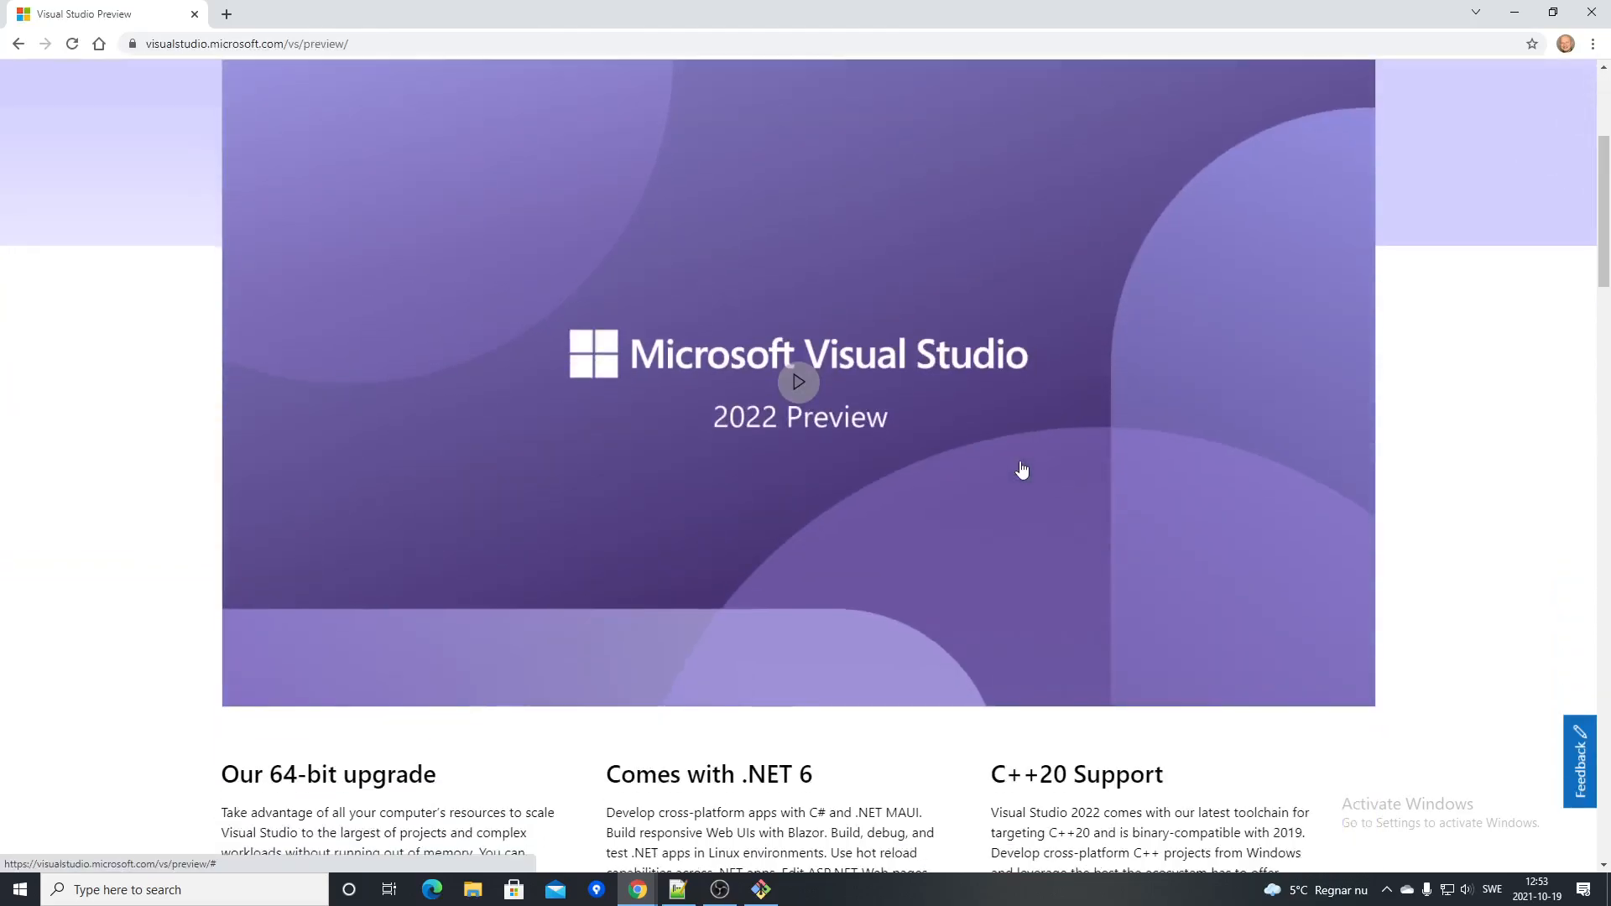
pyautogui.scroll(-4, 1022, 470)
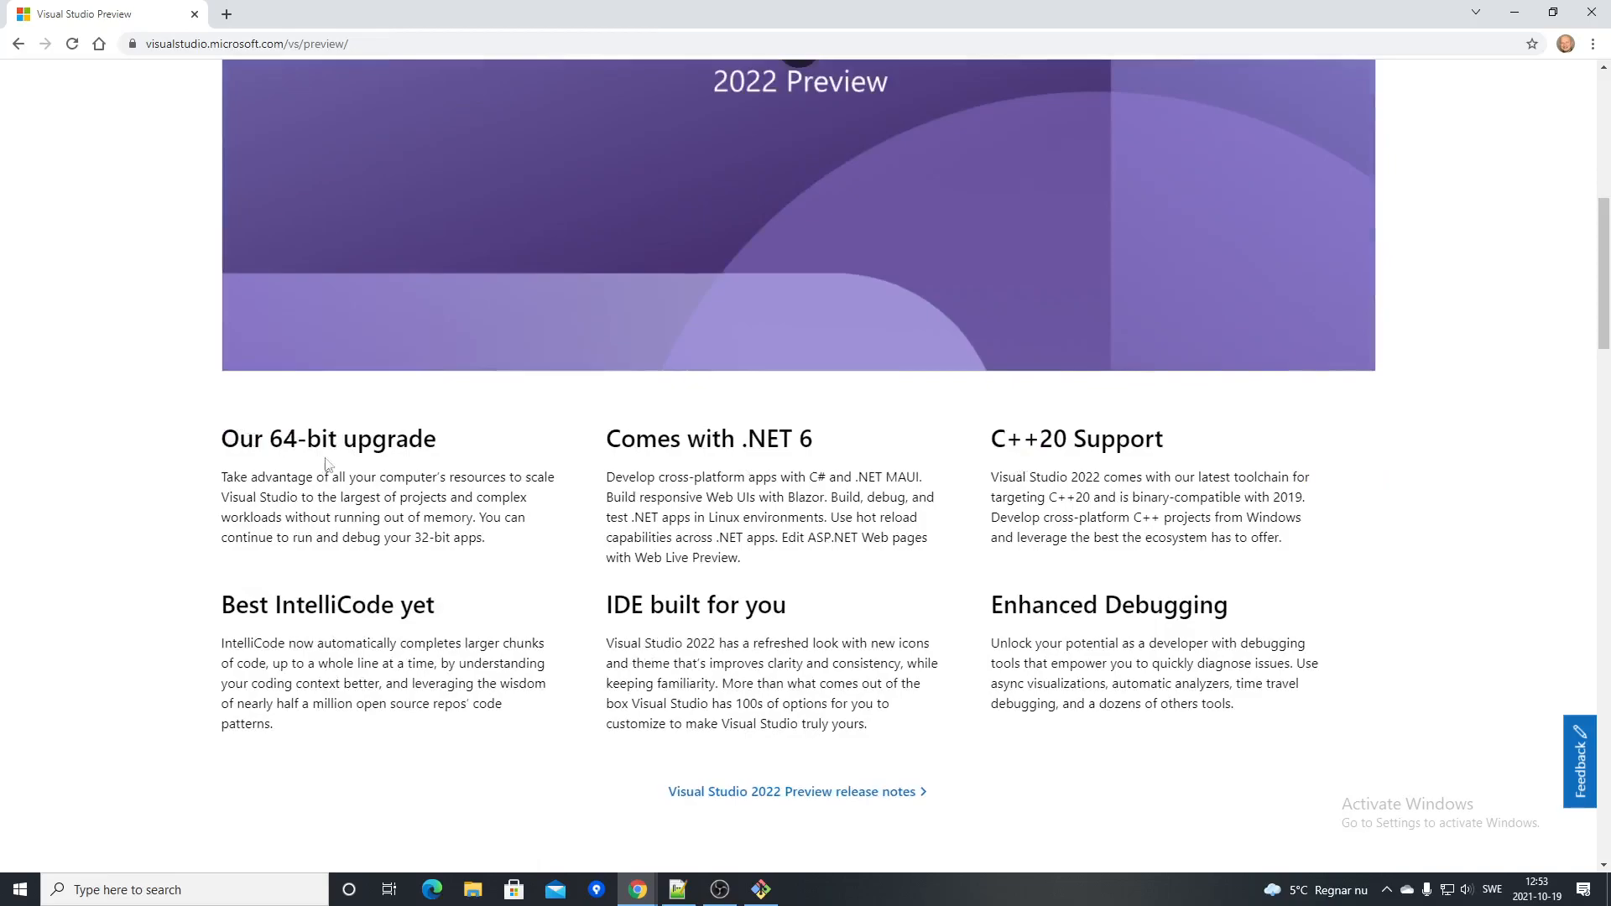
pyautogui.moveTo(607, 444); pyautogui.dragTo(827, 452)
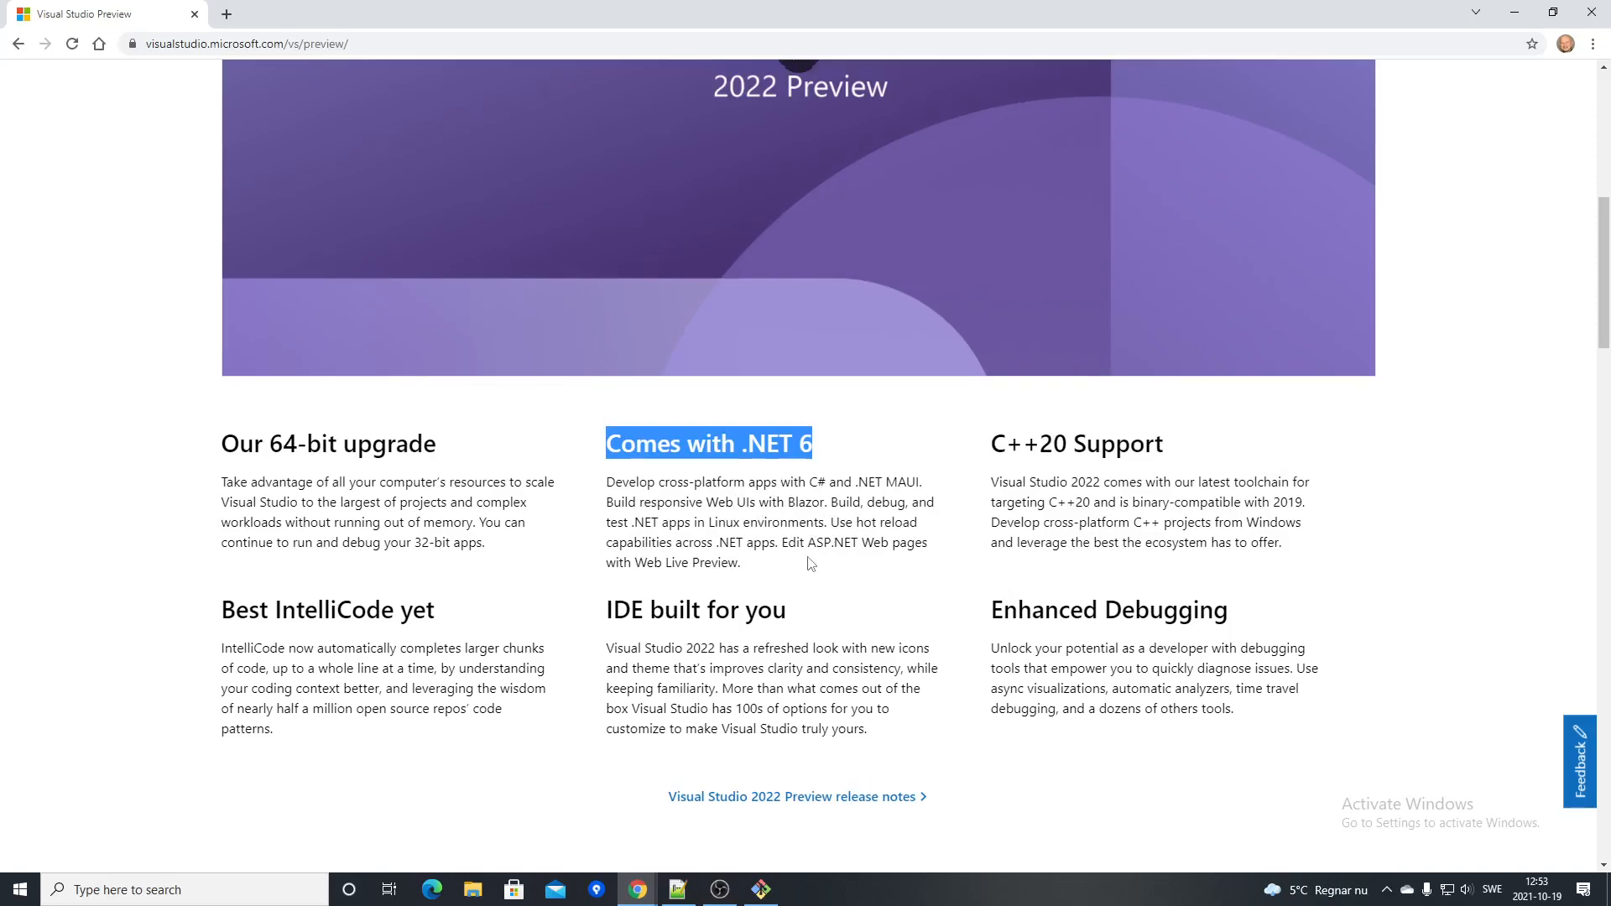
# Go to the page's preview download section and look over the Community, Professional and Enterprise editions and the build tools.
pyautogui.scroll(8, 805, 561)
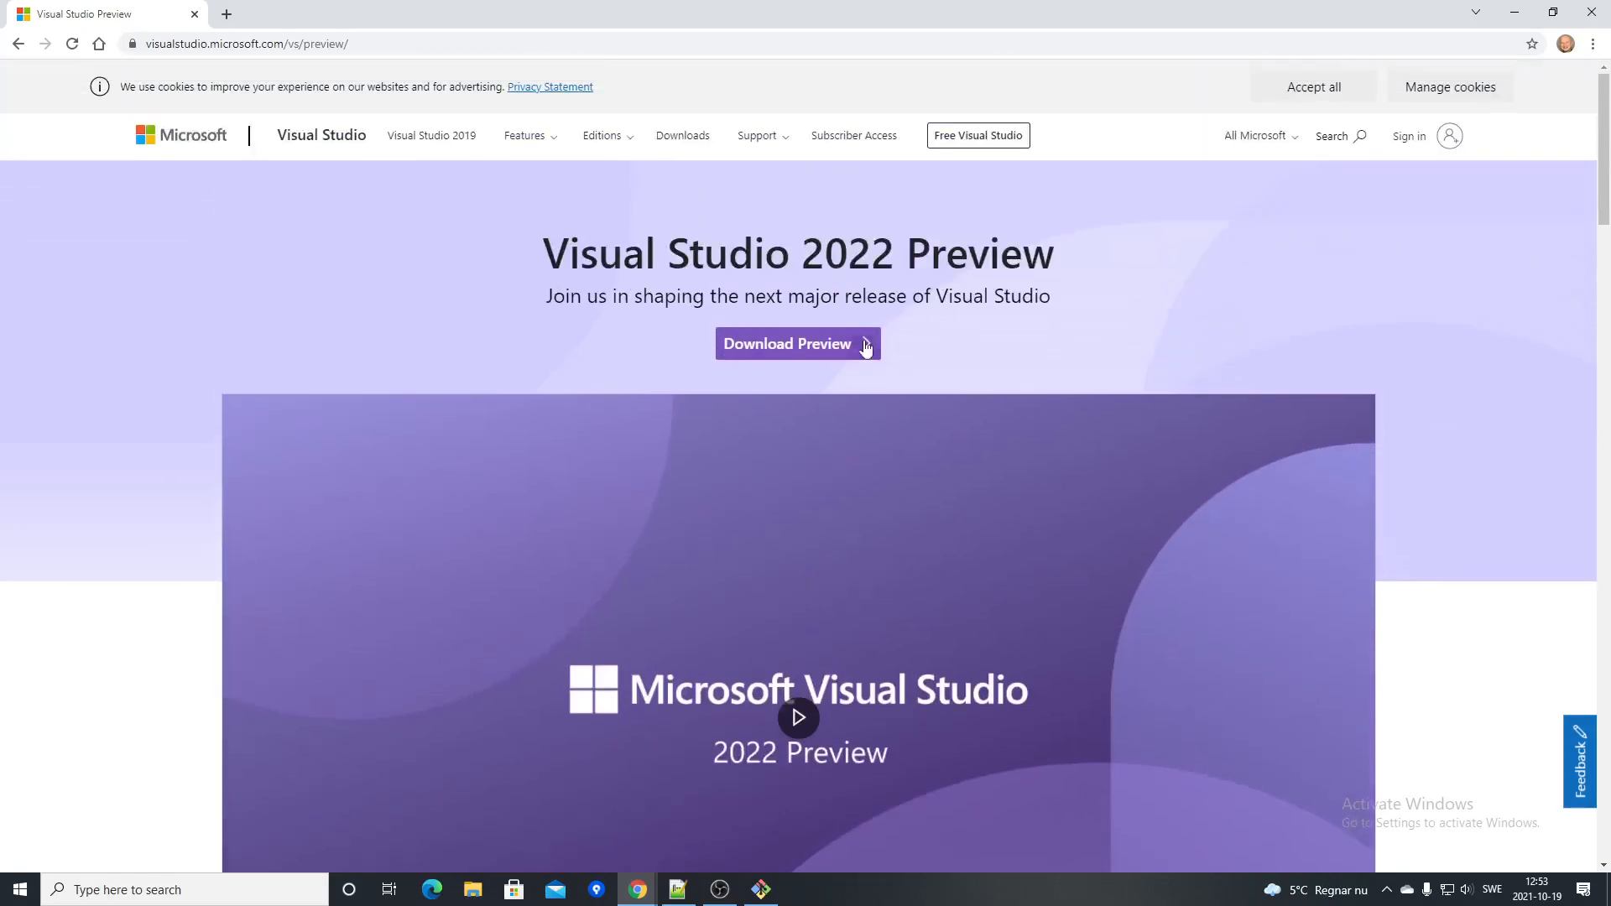
pyautogui.click(803, 350)
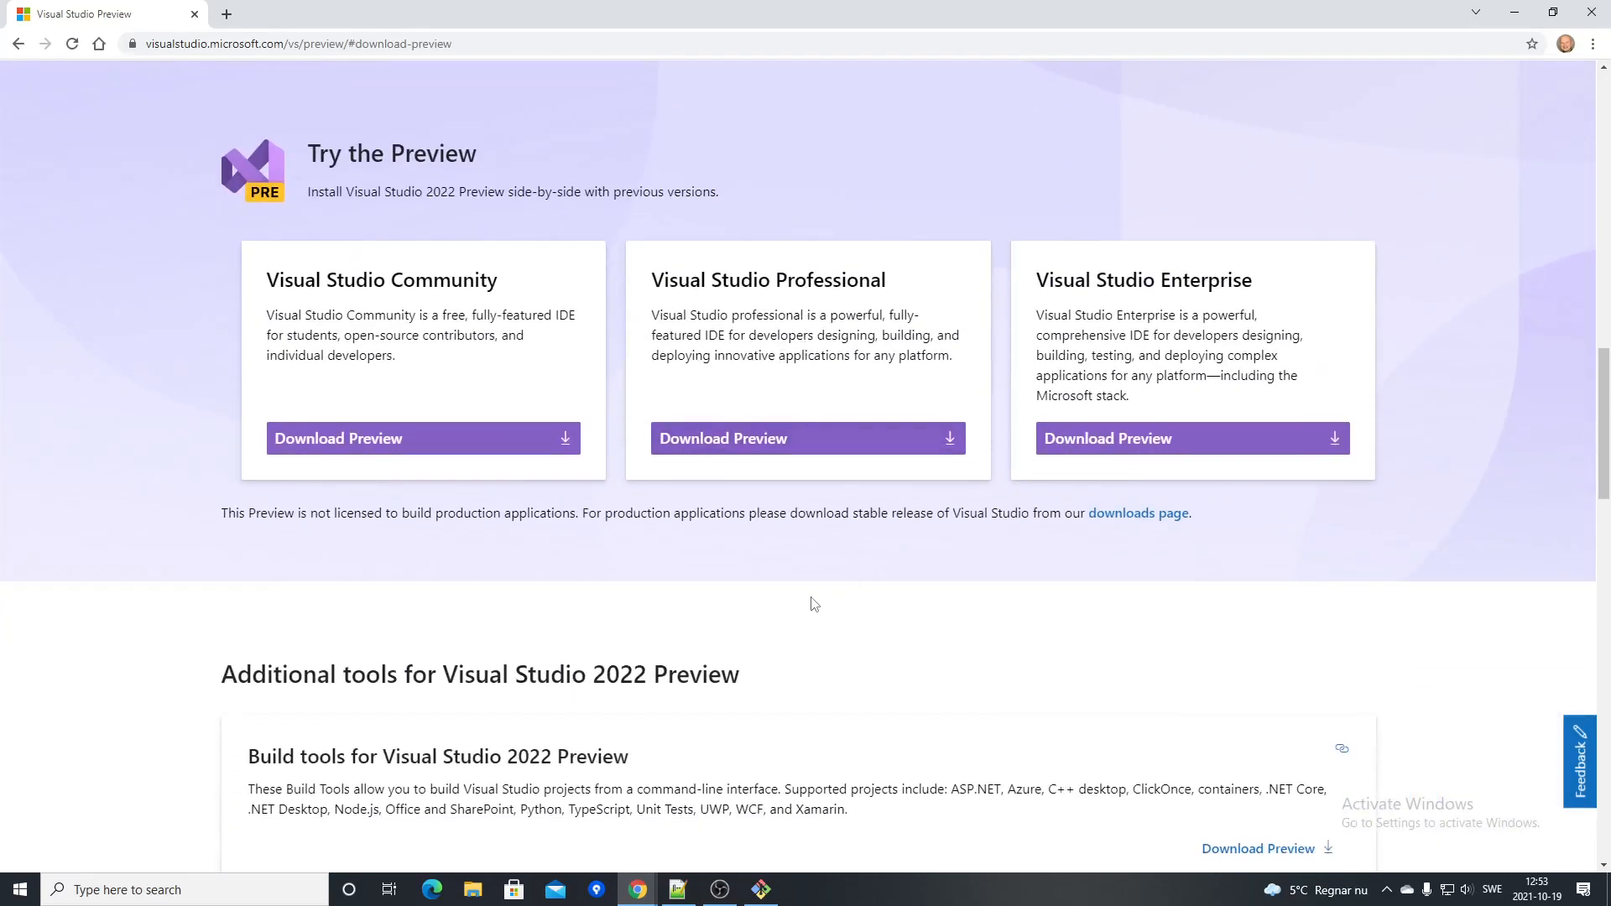
pyautogui.scroll(-1, 707, 673)
pyautogui.scroll(-2, 707, 673)
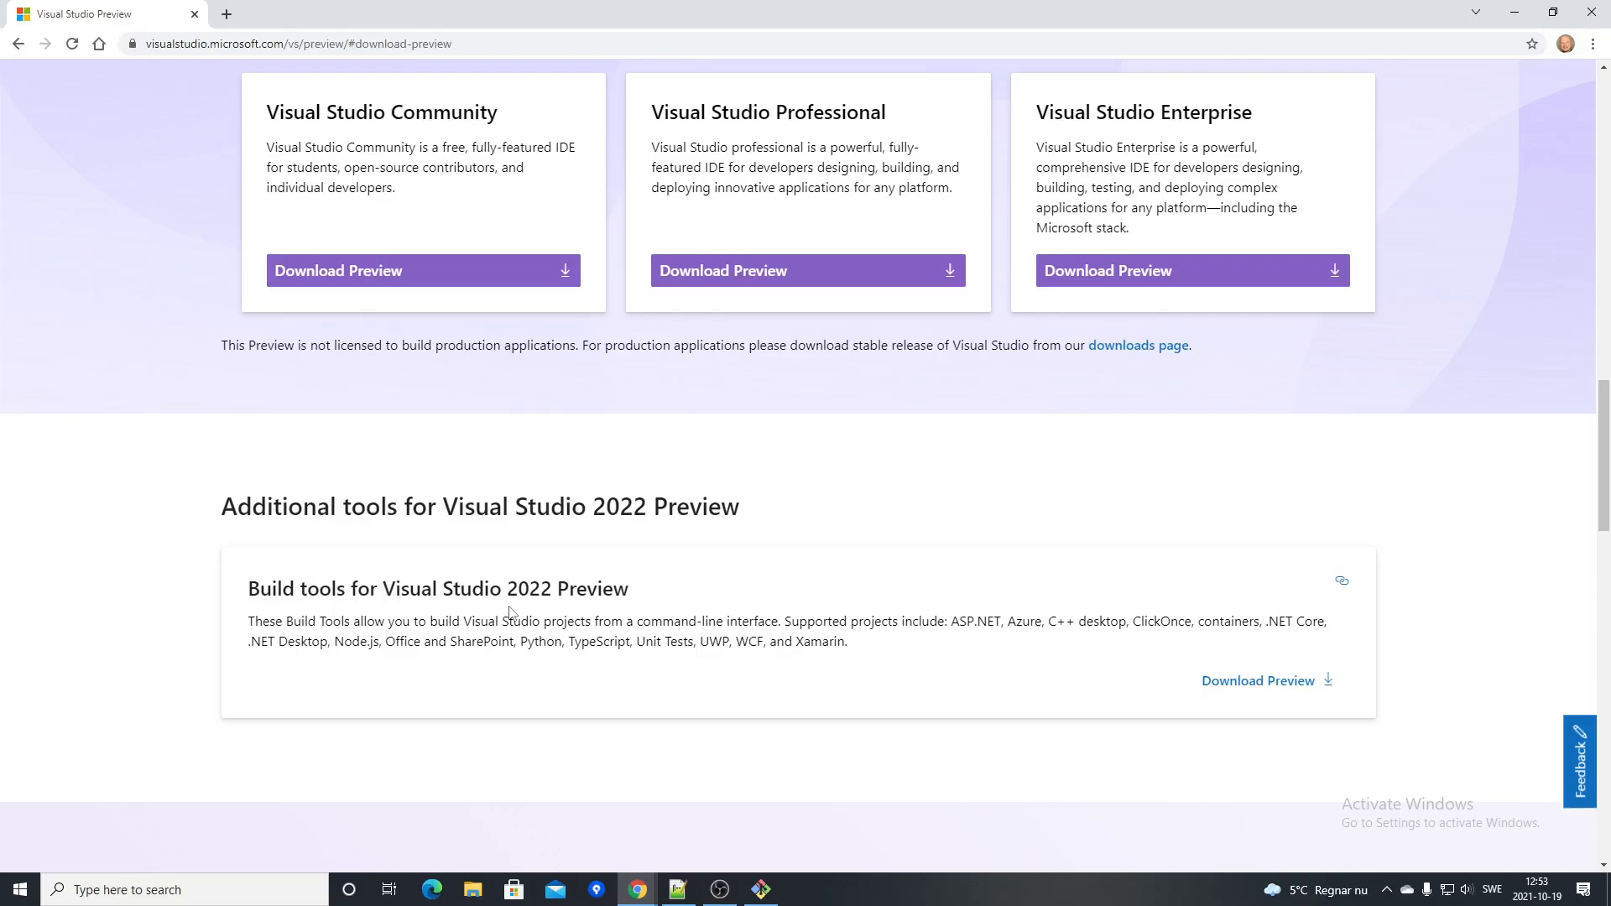
pyautogui.scroll(1, 509, 612)
pyautogui.scroll(2, 511, 613)
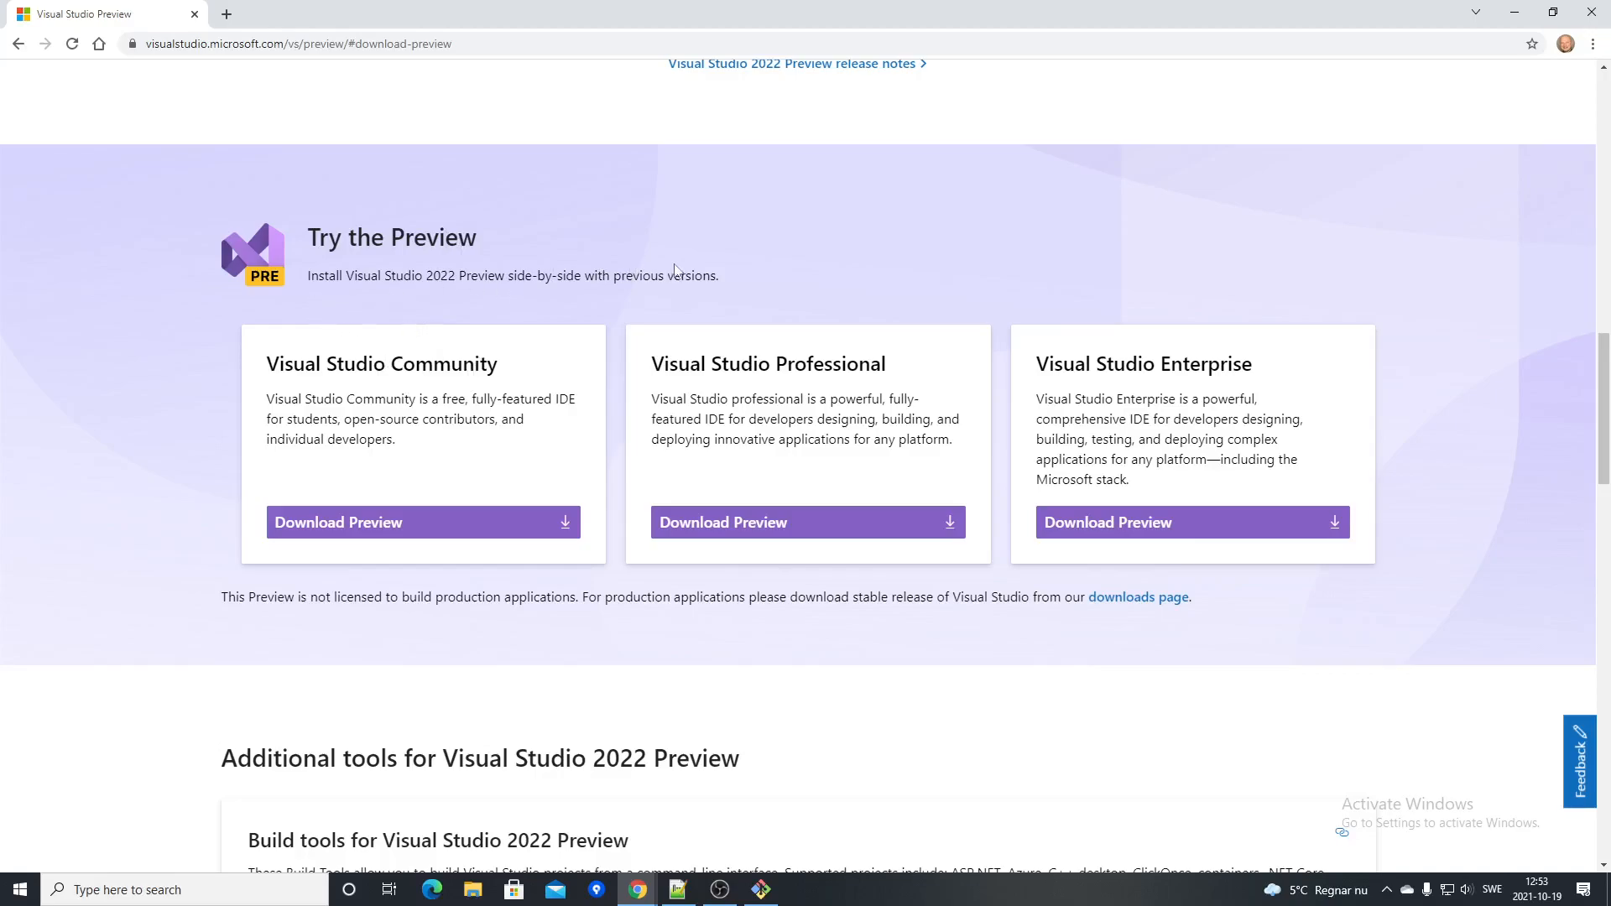
# Highlight the note about side-by-side installation, followed by the heading "Additional tools for Visual Studio 2022 Preview".
pyautogui.moveTo(313, 281); pyautogui.dragTo(742, 282)
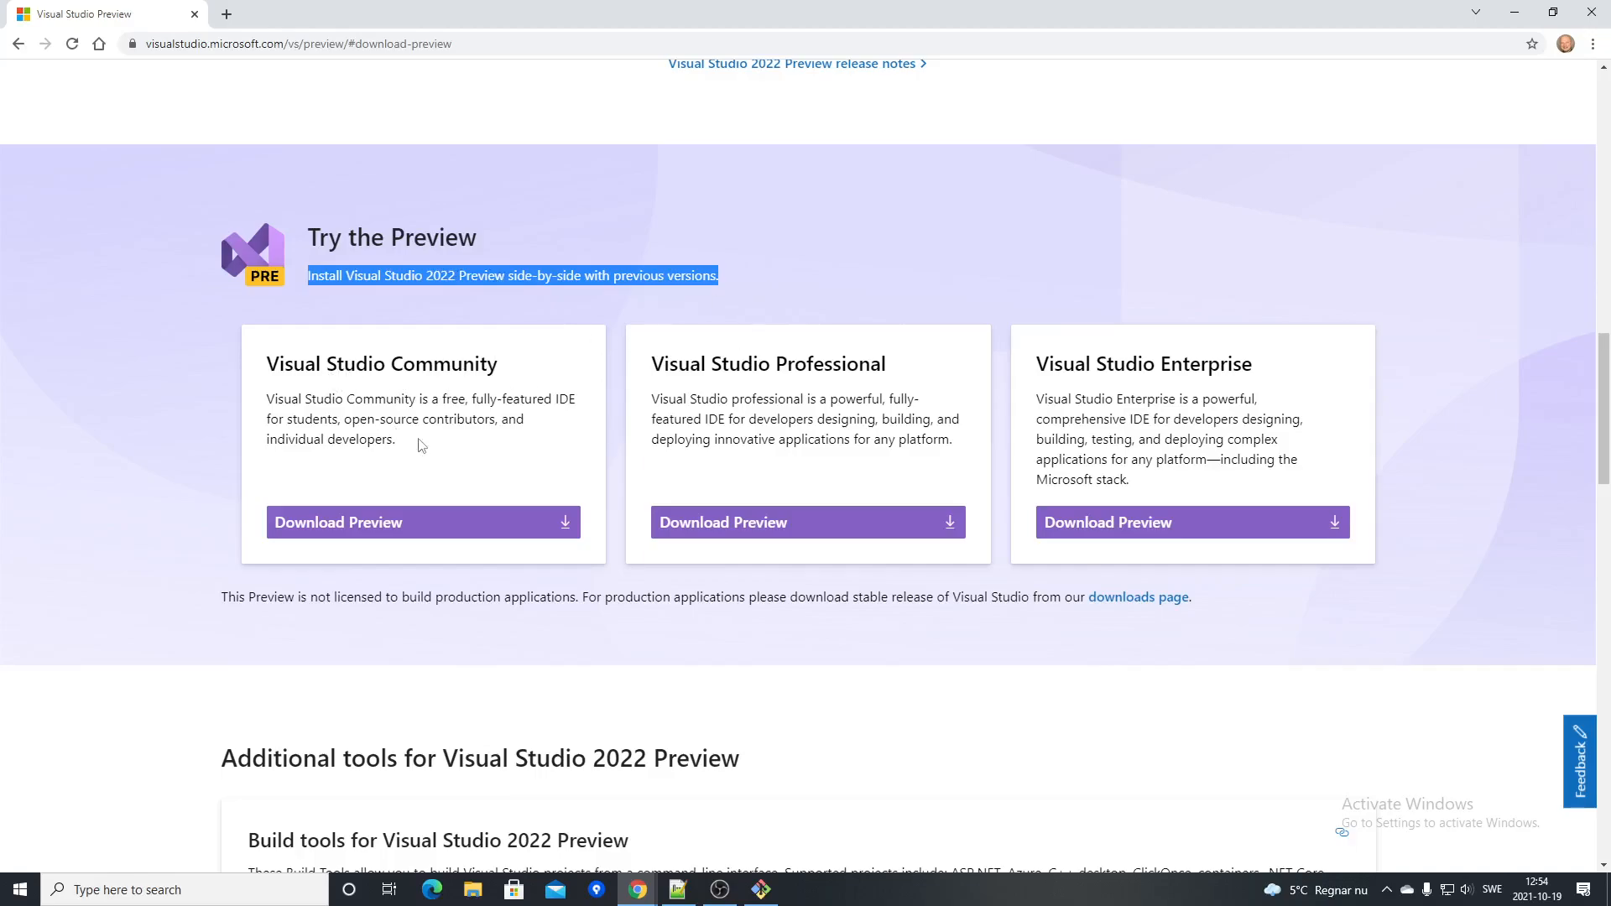
pyautogui.scroll(-1, 461, 580)
pyautogui.scroll(-2, 461, 581)
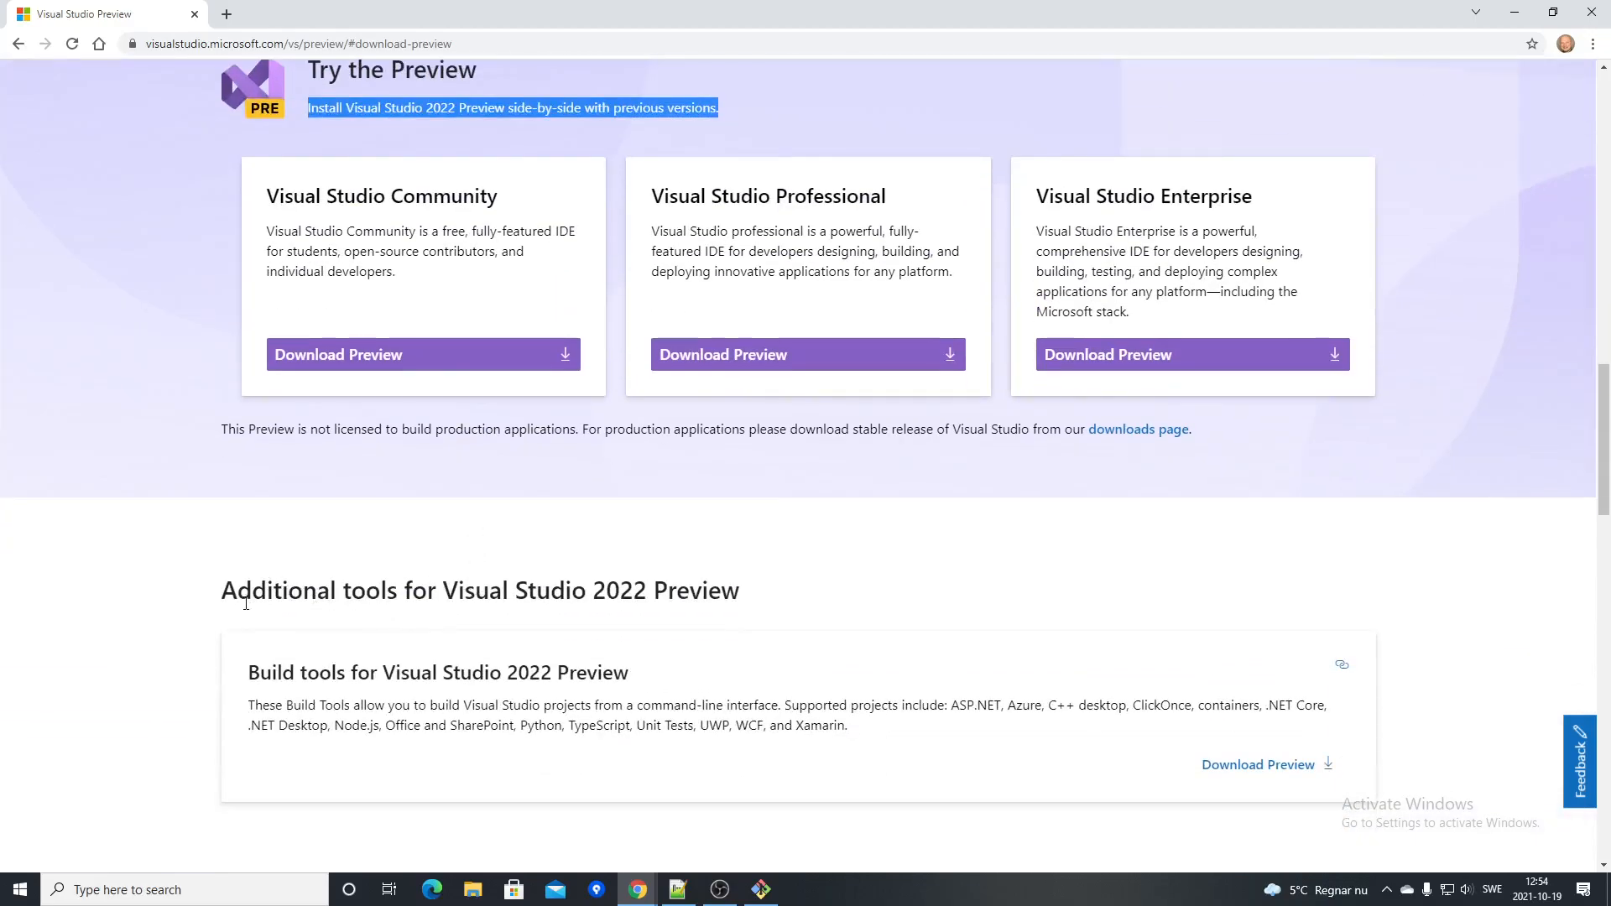
pyautogui.moveTo(237, 591); pyautogui.dragTo(797, 616)
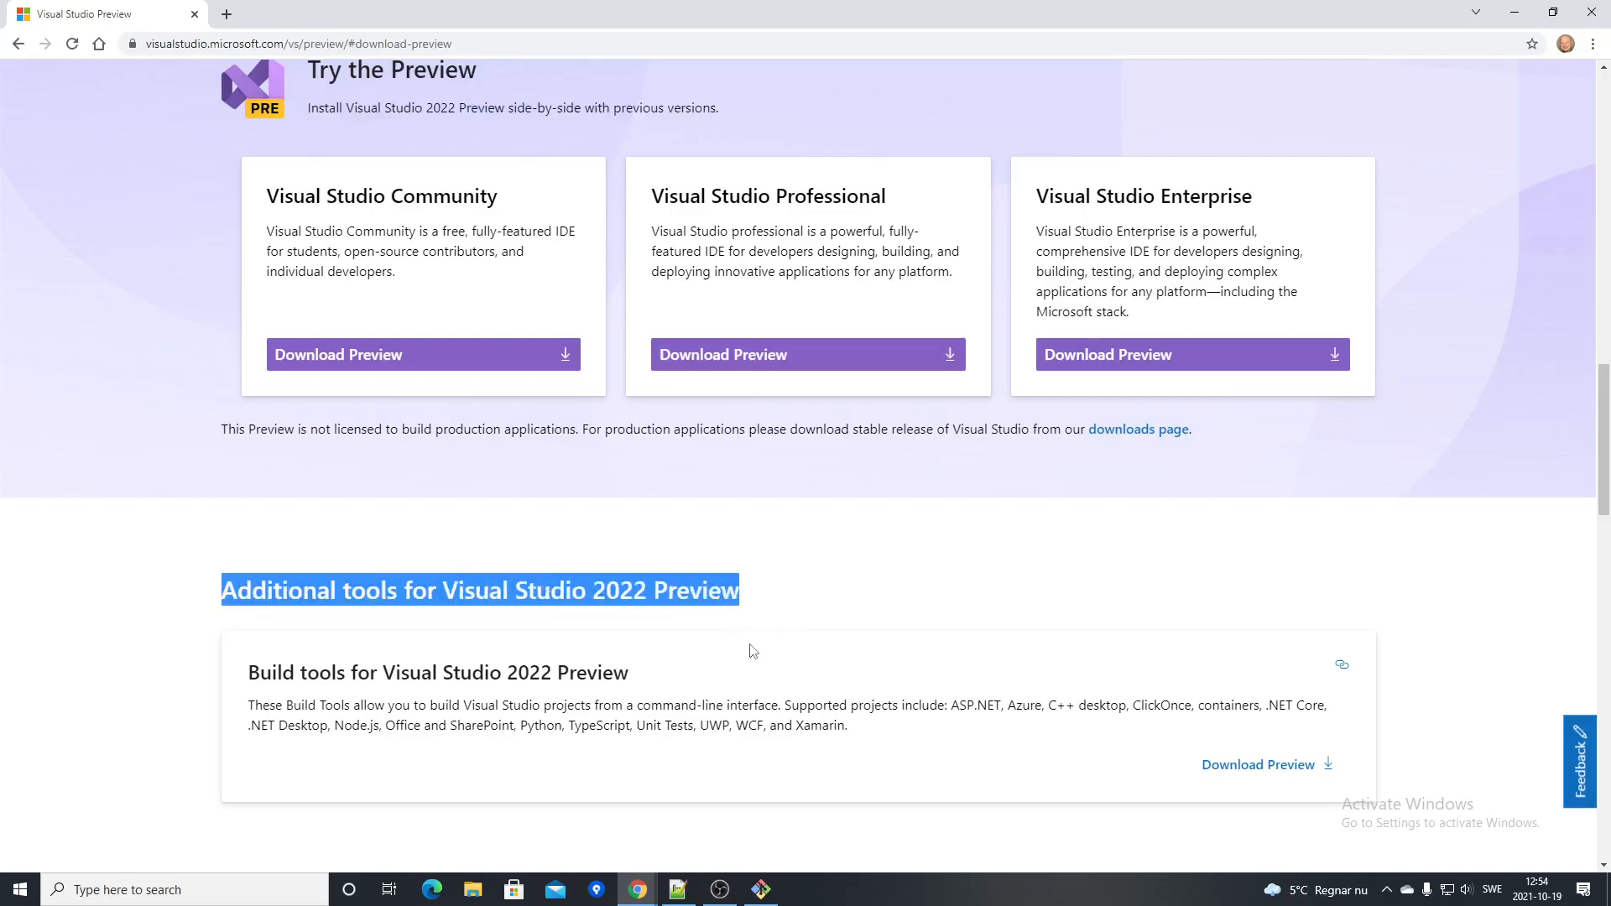
# Highlight the description of the build tools for Visual Studio 2022 Preview and look back over the edition downloads.
pyautogui.moveTo(256, 678); pyautogui.dragTo(564, 698)
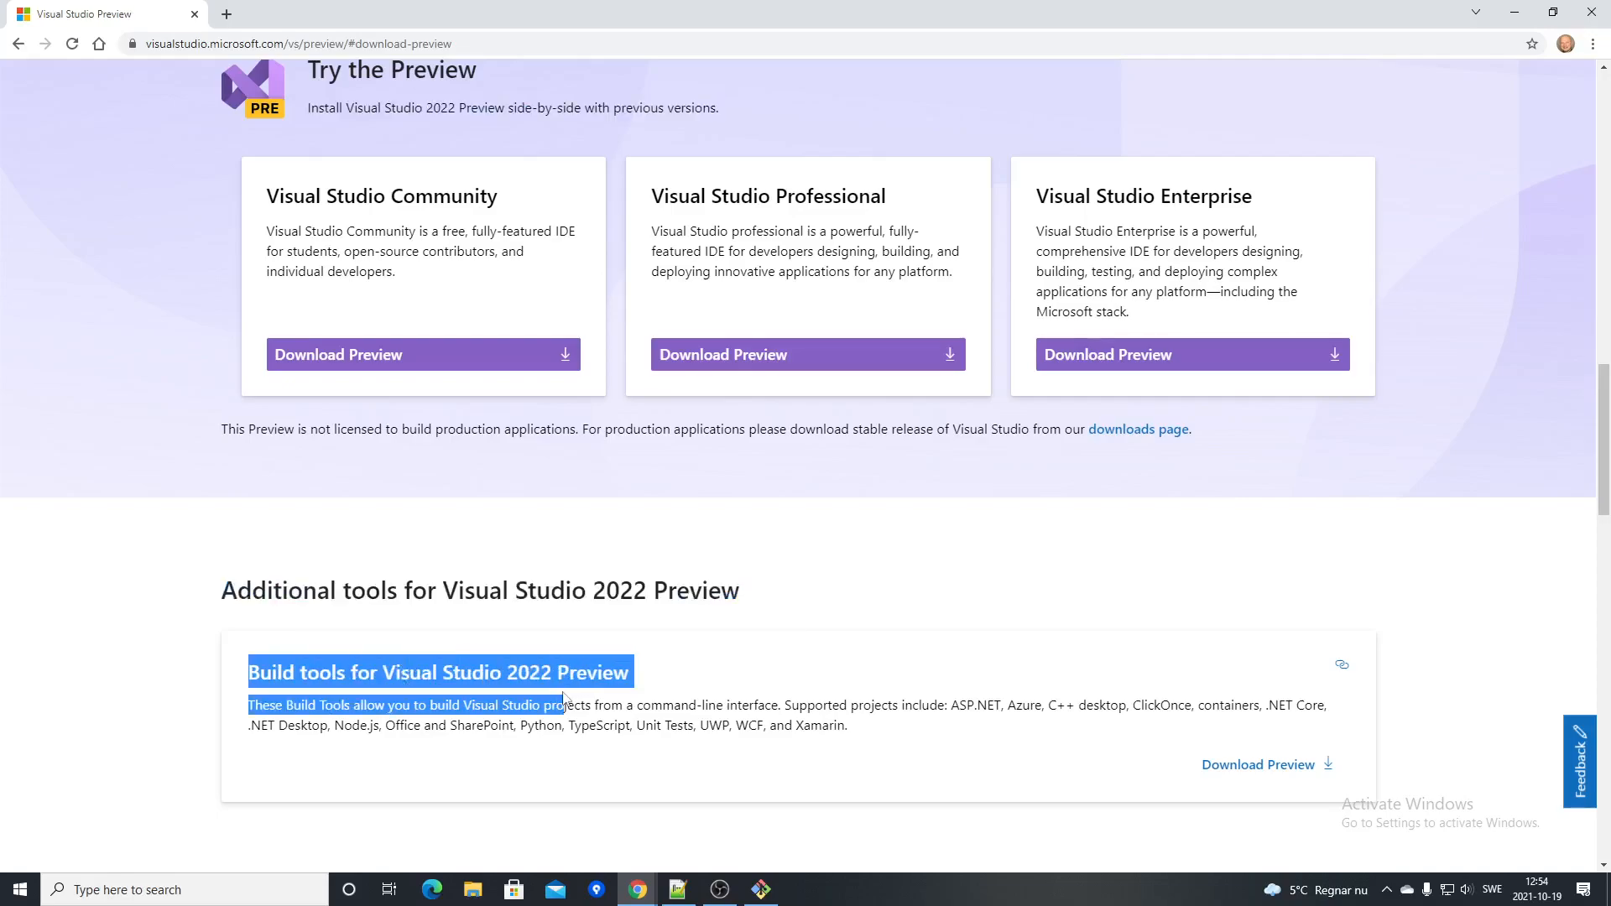
pyautogui.click(789, 722)
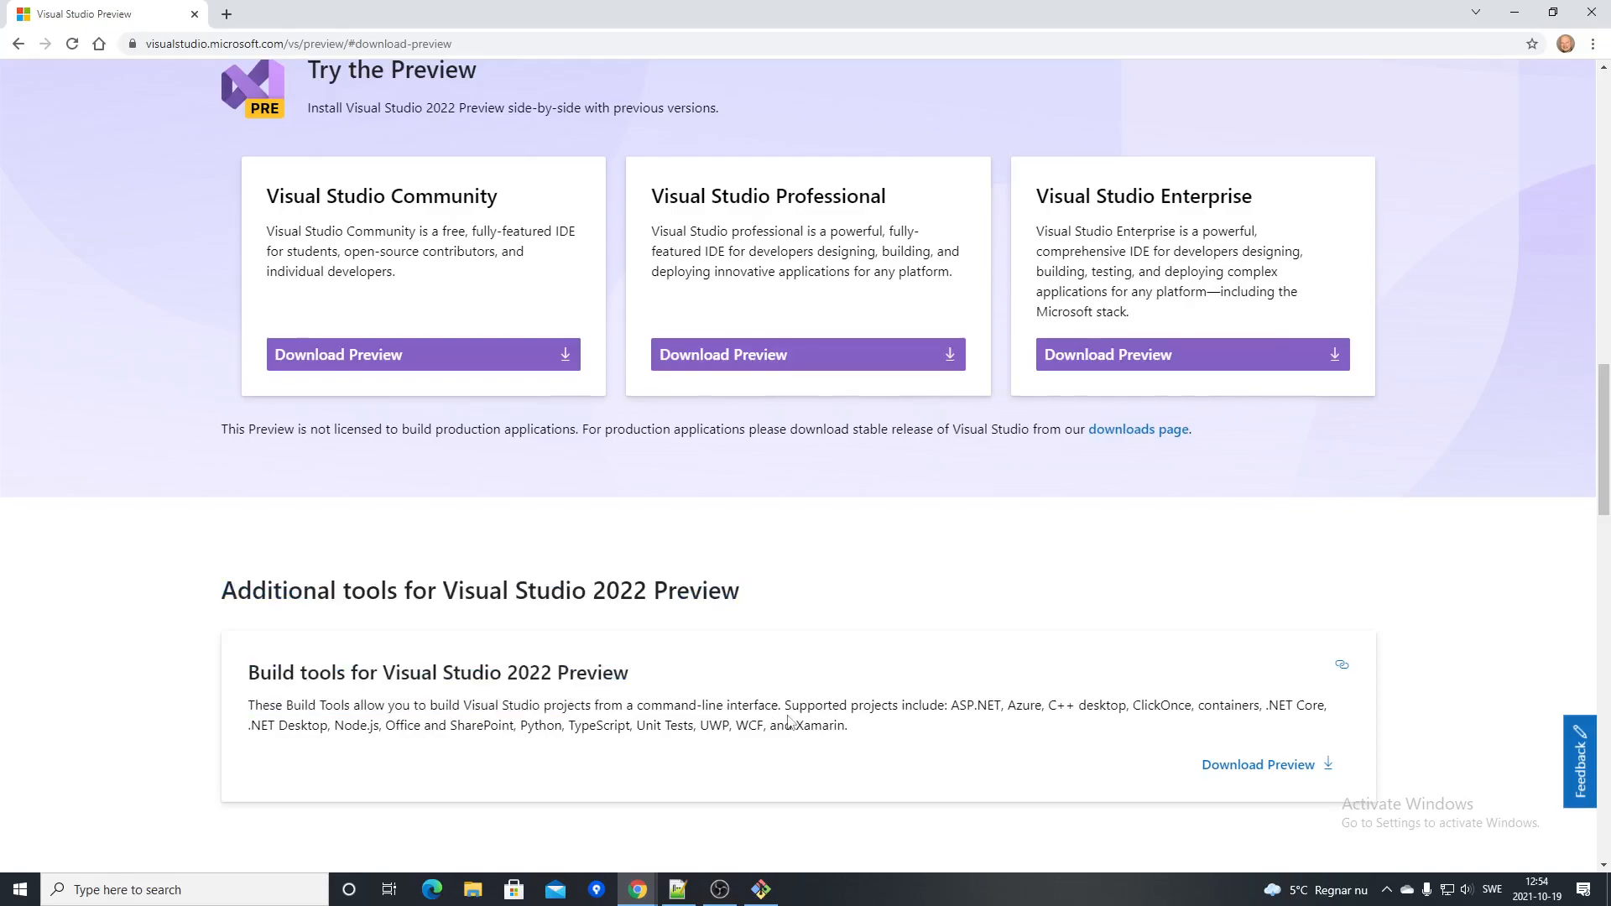
pyautogui.scroll(-1, 789, 722)
pyautogui.scroll(6, 787, 716)
pyautogui.scroll(-4, 600, 585)
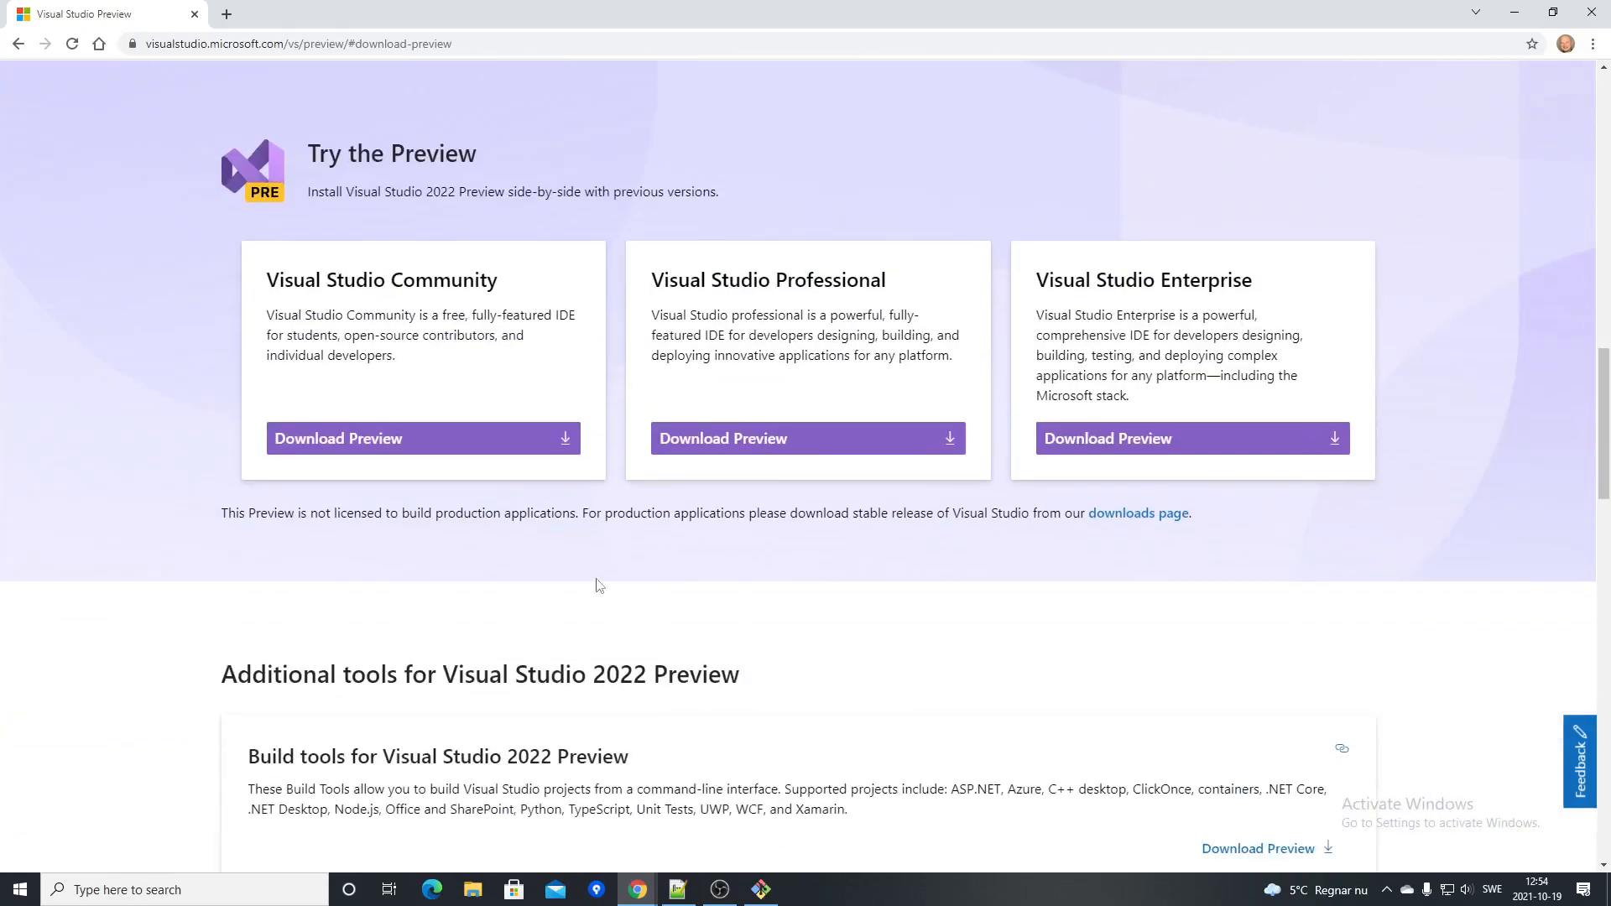
# Download the Visual Studio Community preview installer and accept all cookies on the download page.
pyautogui.click(370, 443)
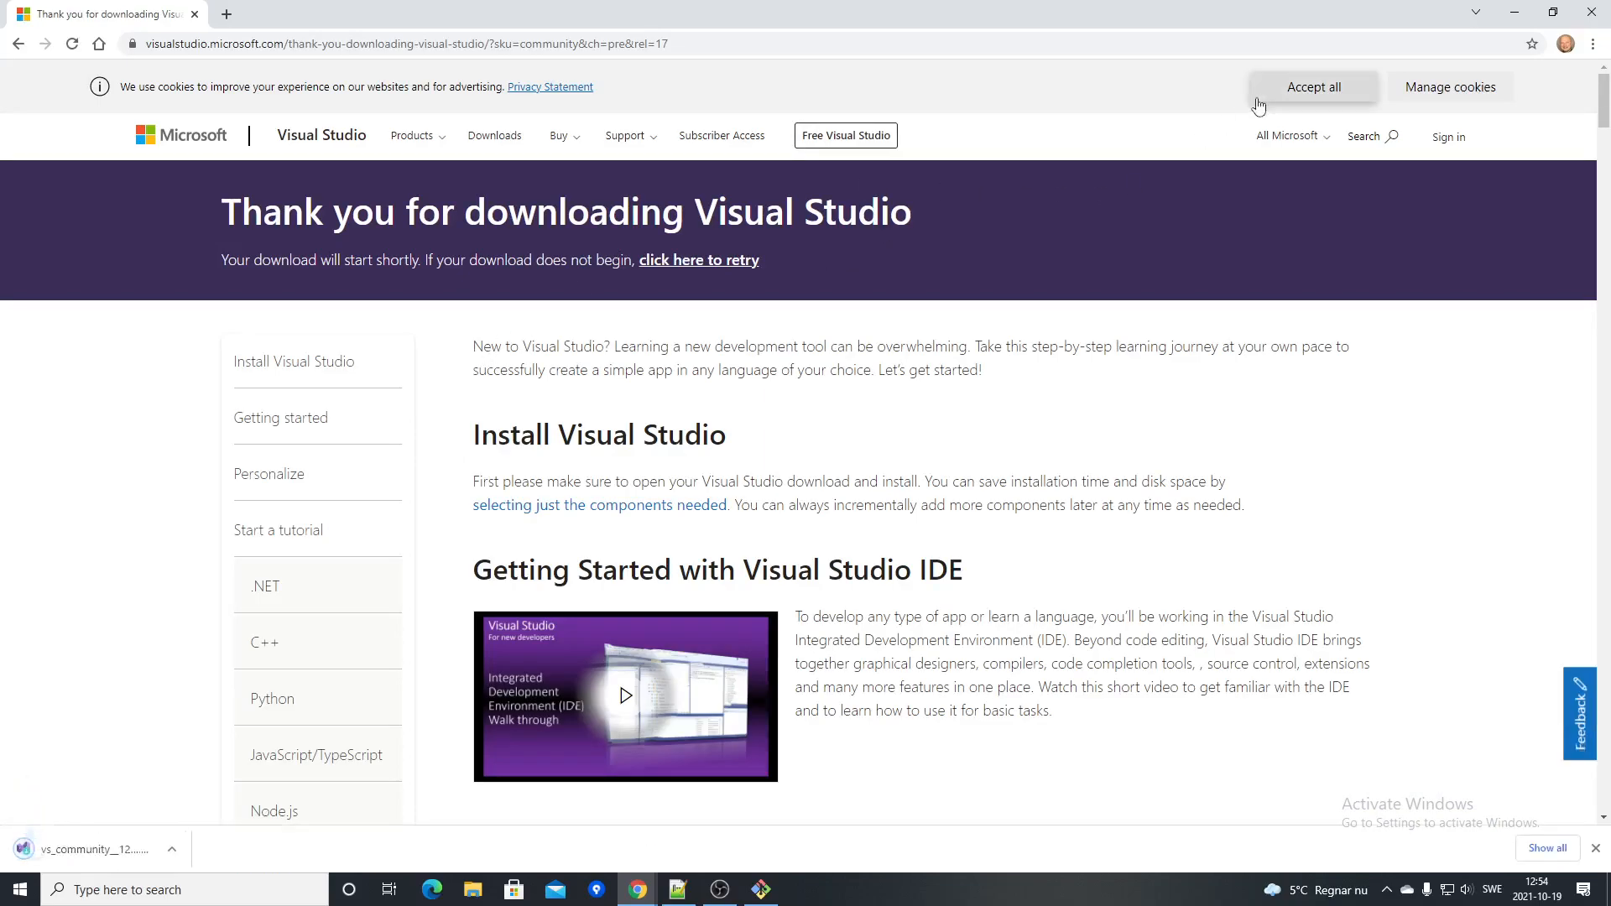
pyautogui.click(1284, 91)
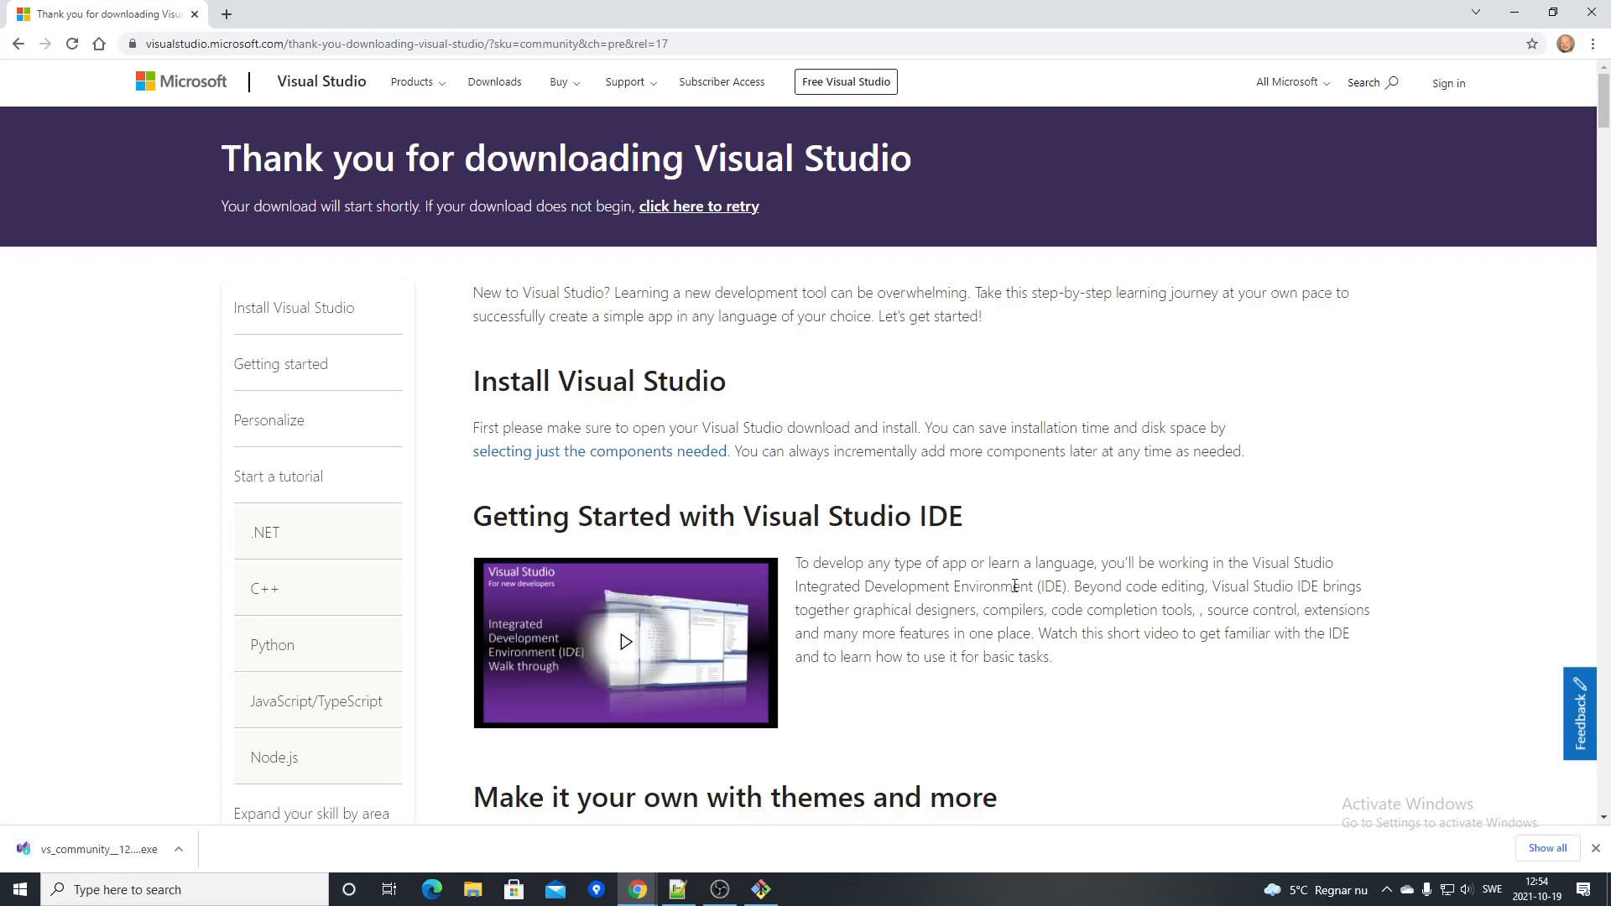
pyautogui.scroll(-3, 1015, 586)
pyautogui.scroll(3, 1015, 586)
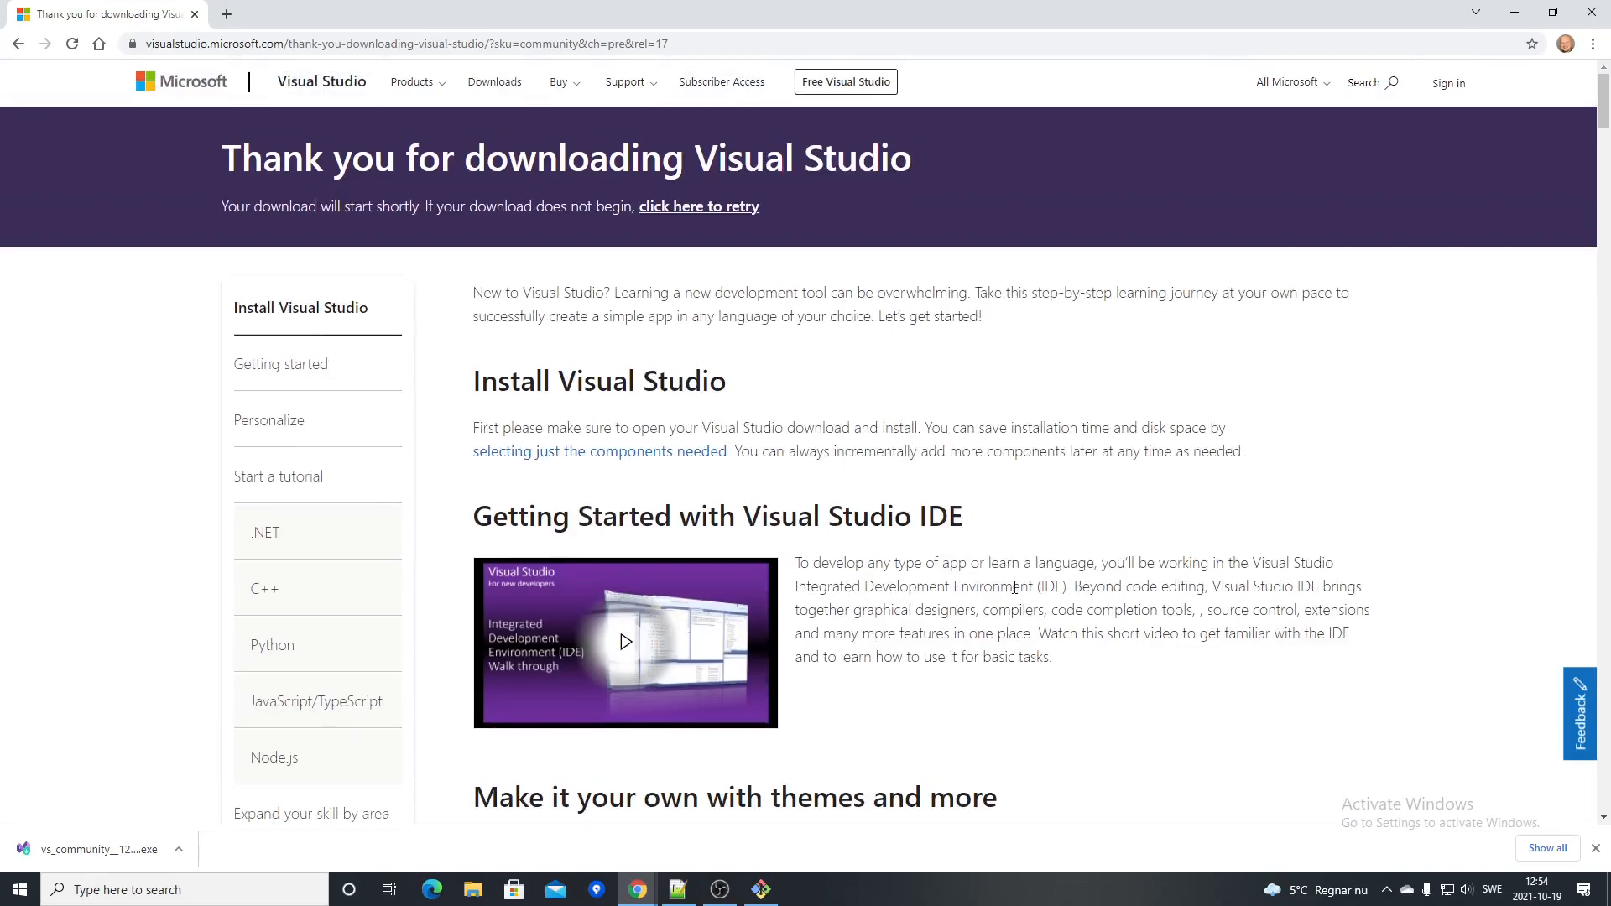
# Run the downloaded Community installer and continue through its setup to the workload selection, repositioning the installer window.
pyautogui.click(101, 850)
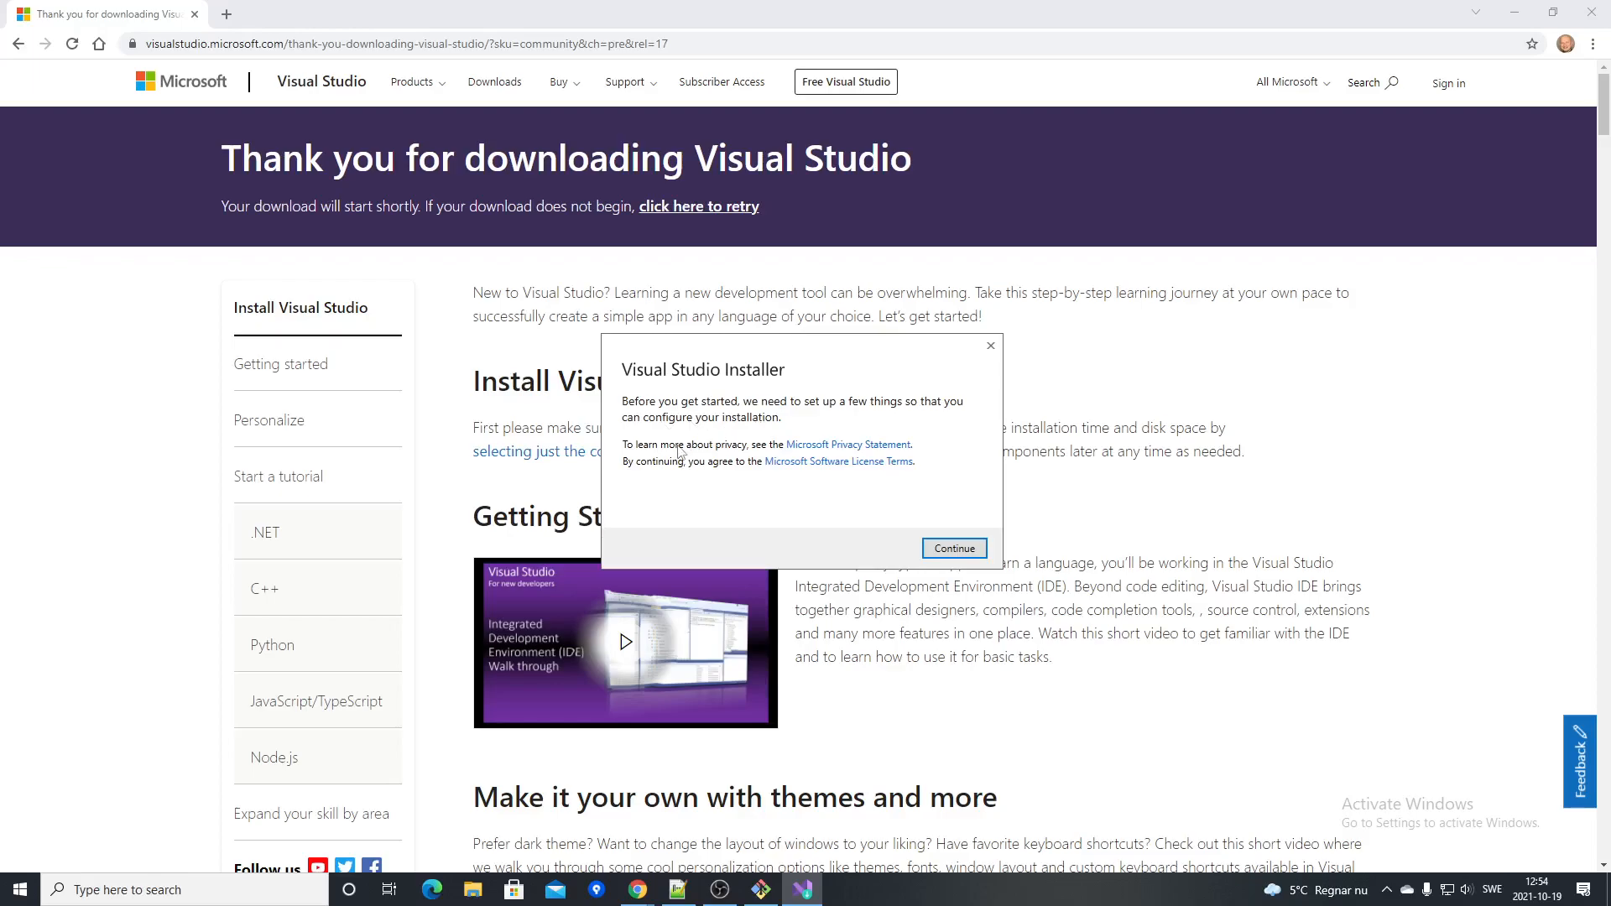
pyautogui.click(951, 550)
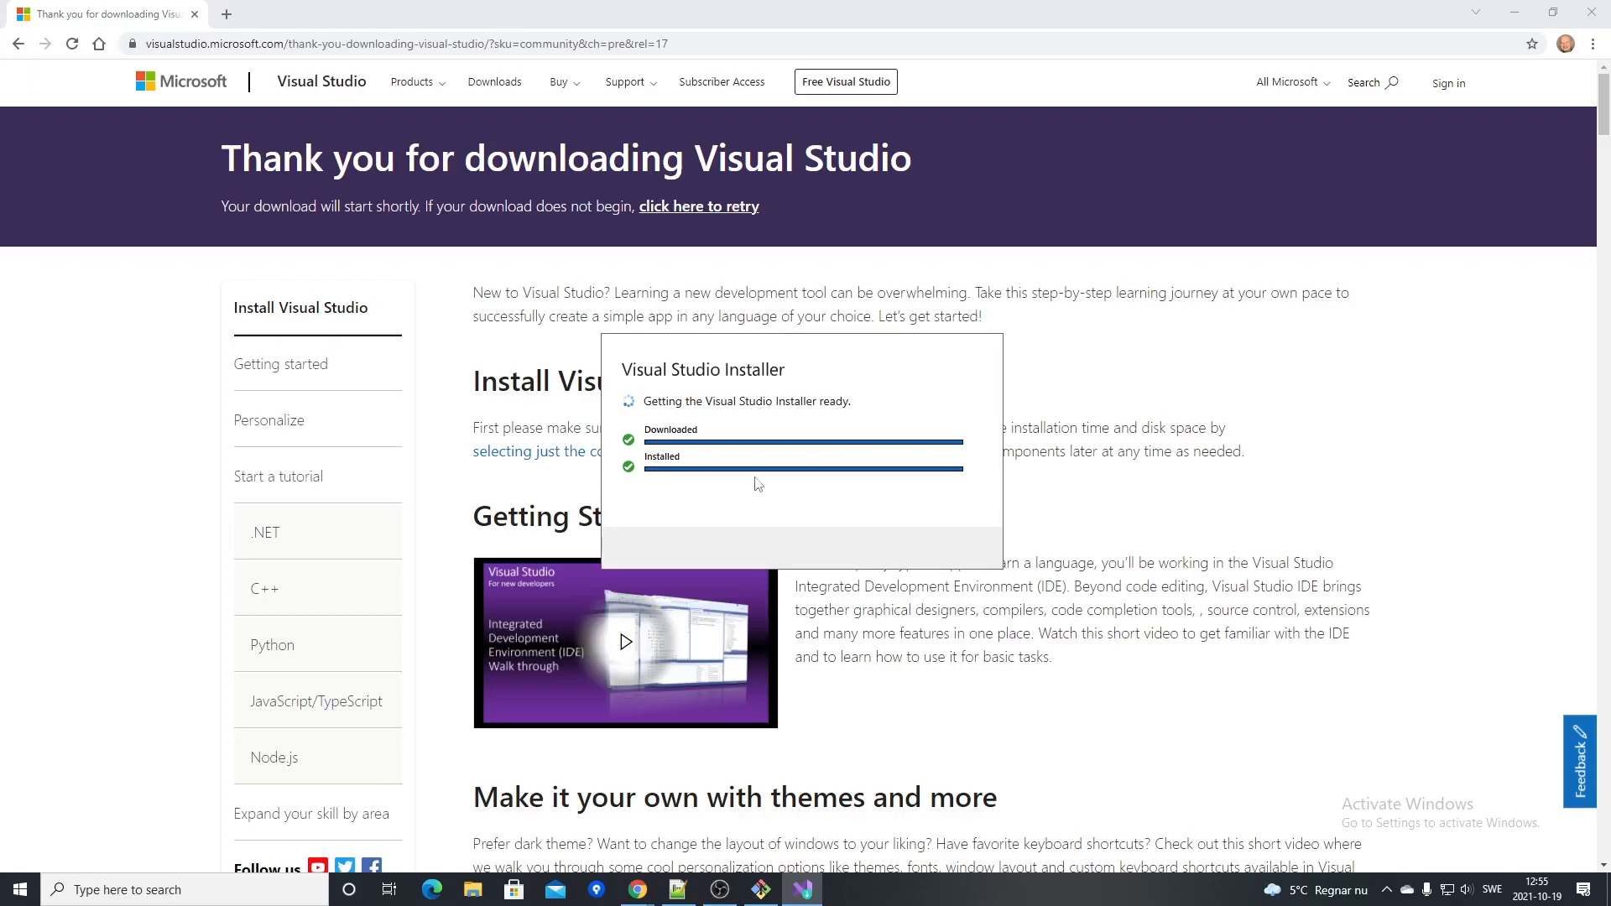
pyautogui.moveTo(861, 343)
pyautogui.mouseDown()
pyautogui.moveTo(832, 343)
pyautogui.moveTo(855, 340)
pyautogui.mouseUp()
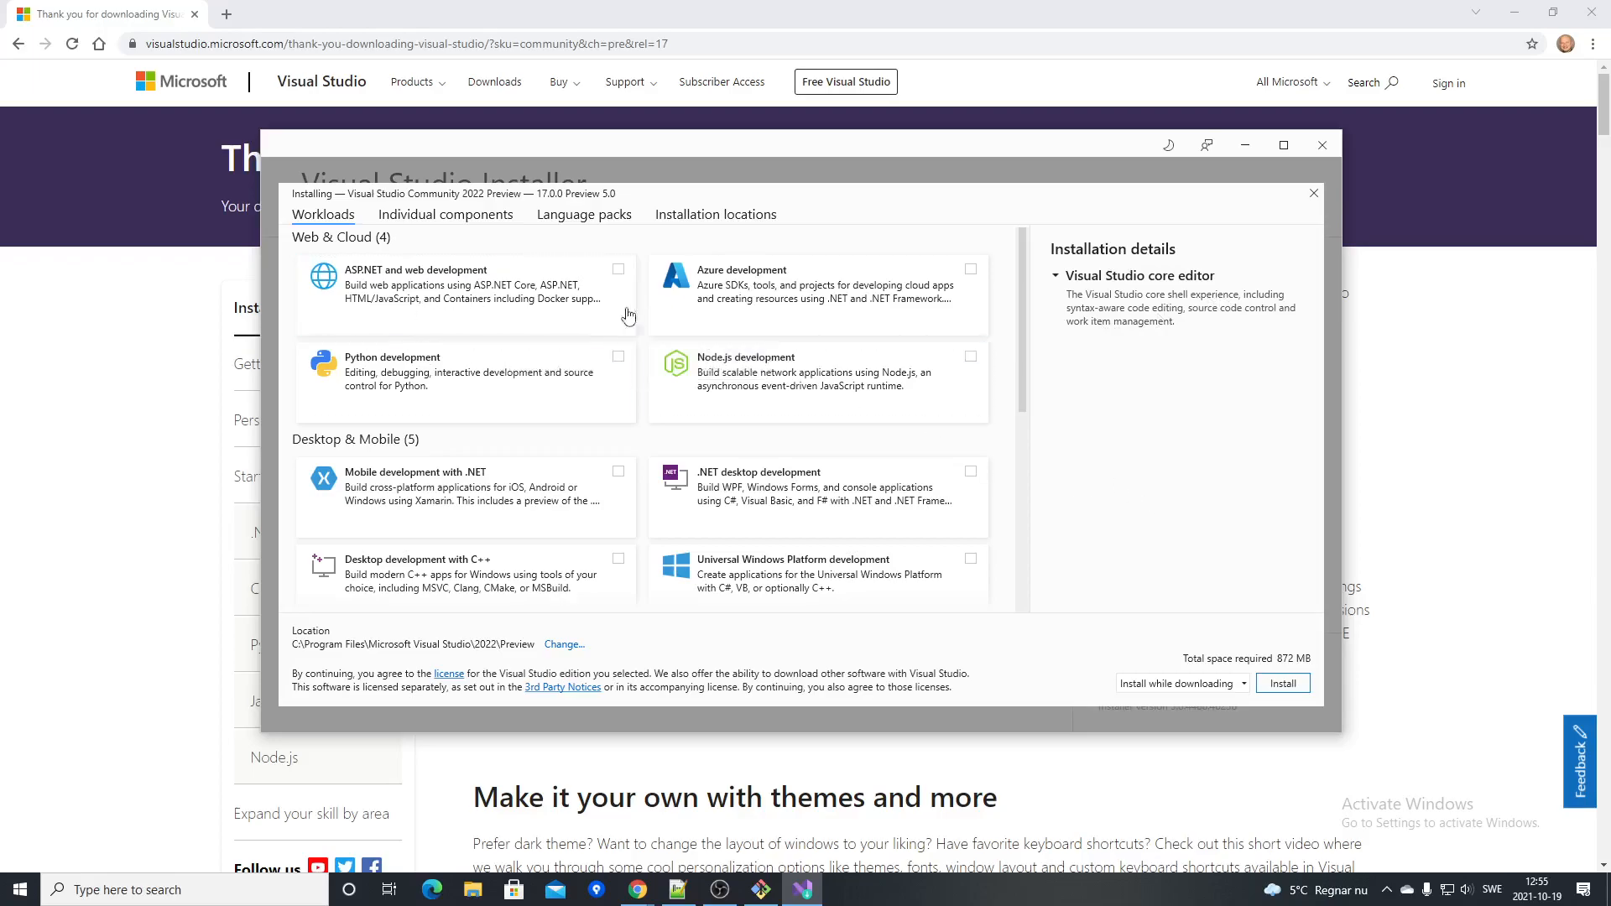
pyautogui.moveTo(663, 155); pyautogui.dragTo(647, 153)
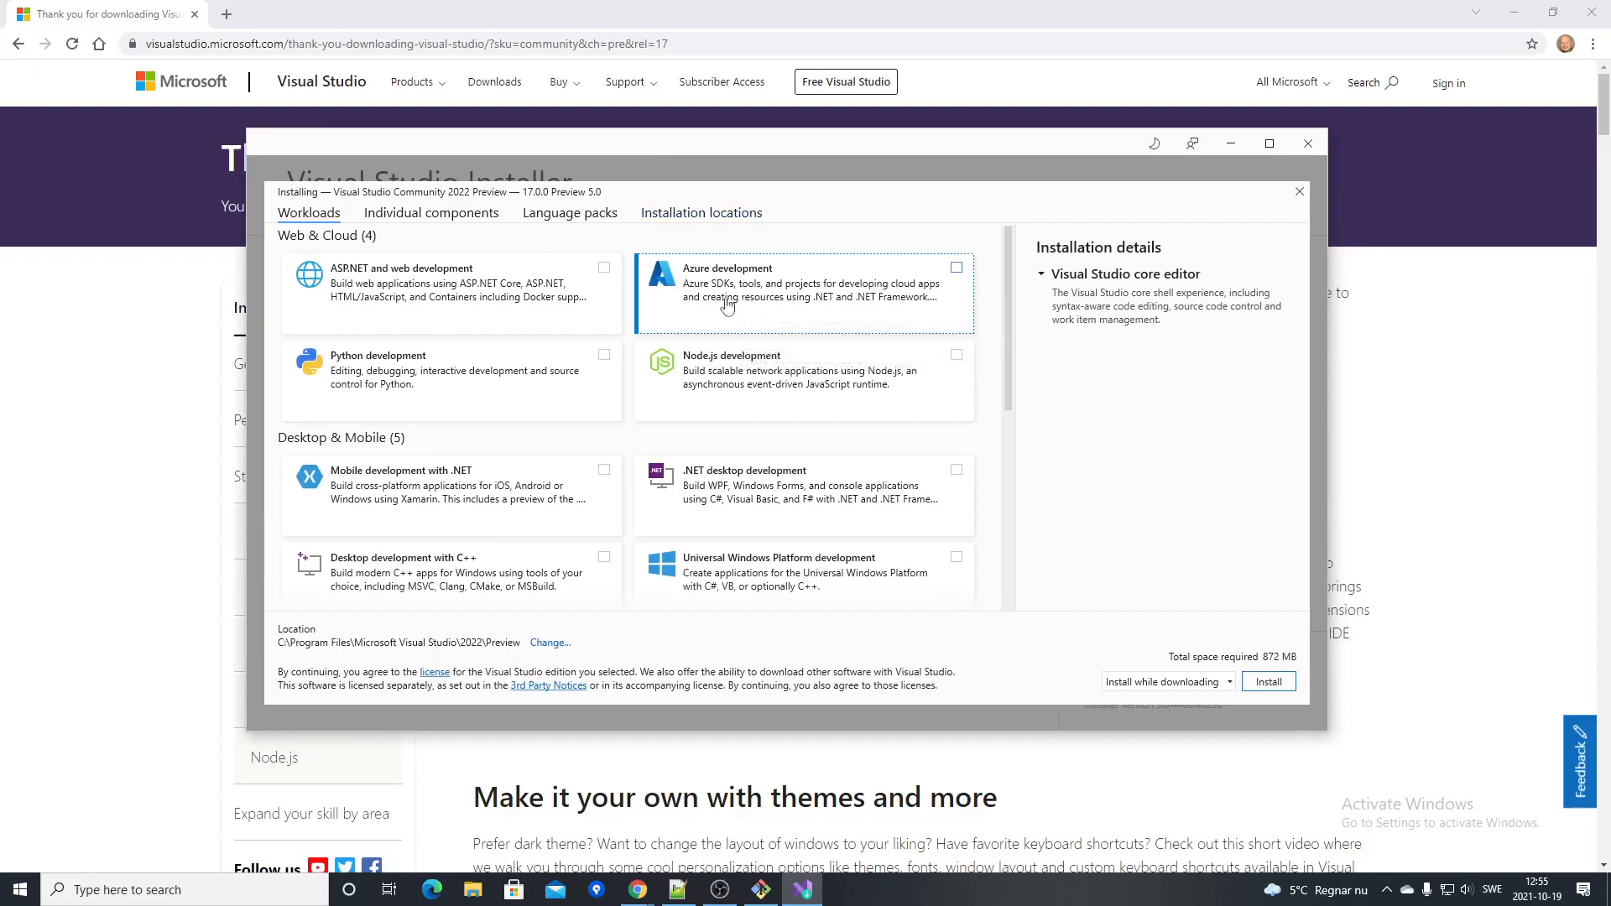
pyautogui.moveTo(804, 166)
pyautogui.mouseDown()
pyautogui.moveTo(824, 163)
pyautogui.moveTo(807, 159)
pyautogui.mouseUp()
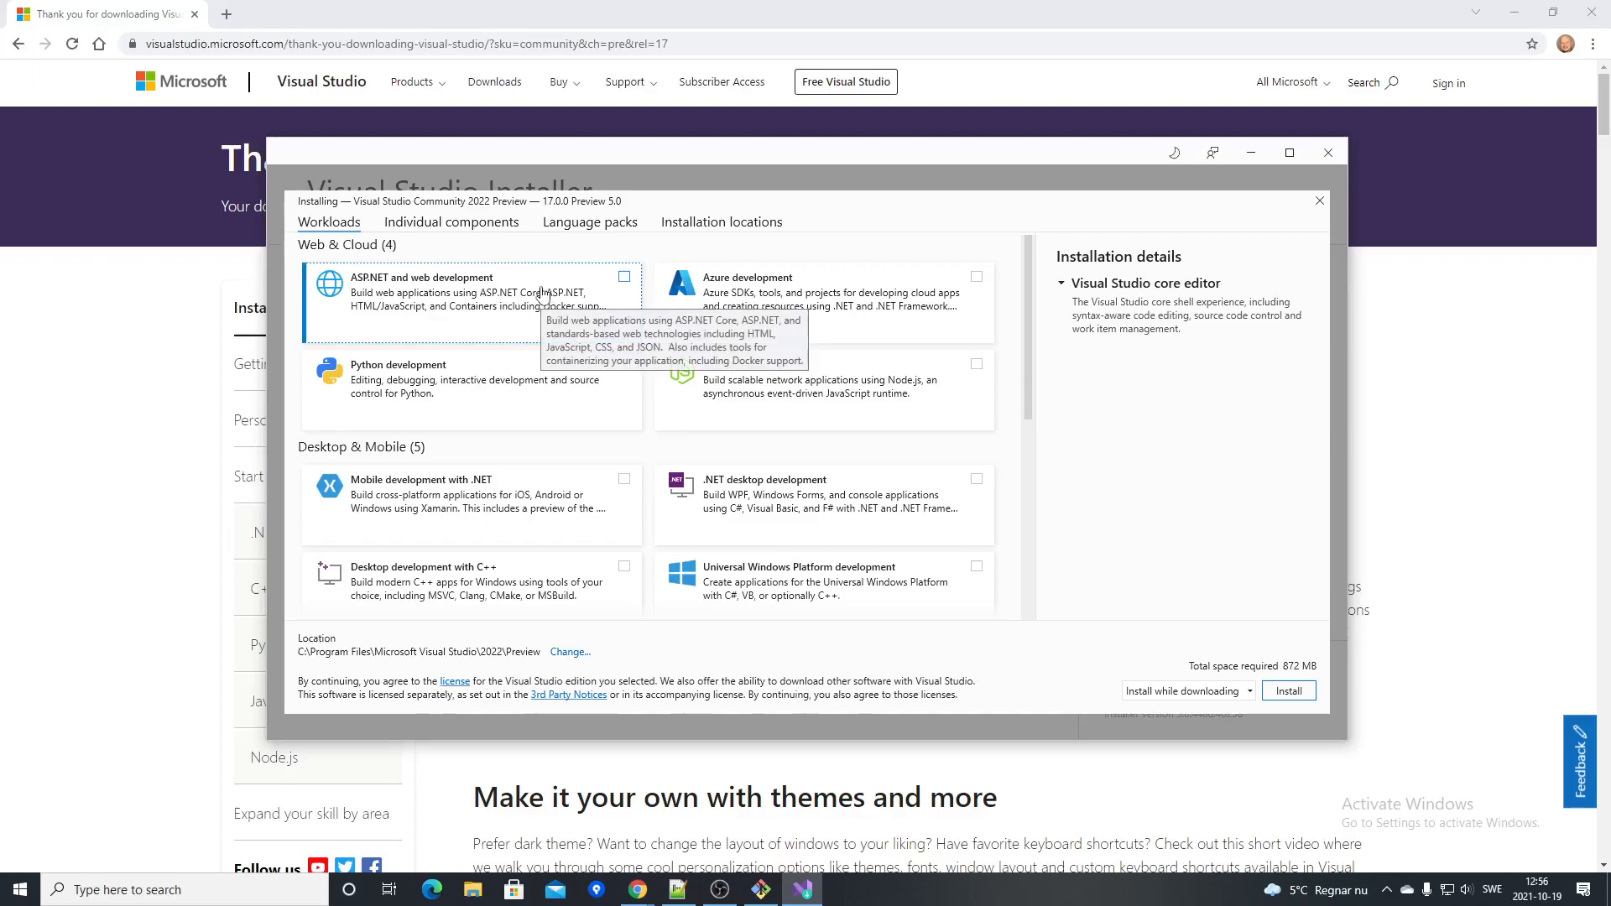
# Select the ASP.NET and web, Azure, Python, .NET desktop, Desktop development with C++ and Universal Windows Platform workloads for installation.
pyautogui.click(624, 277)
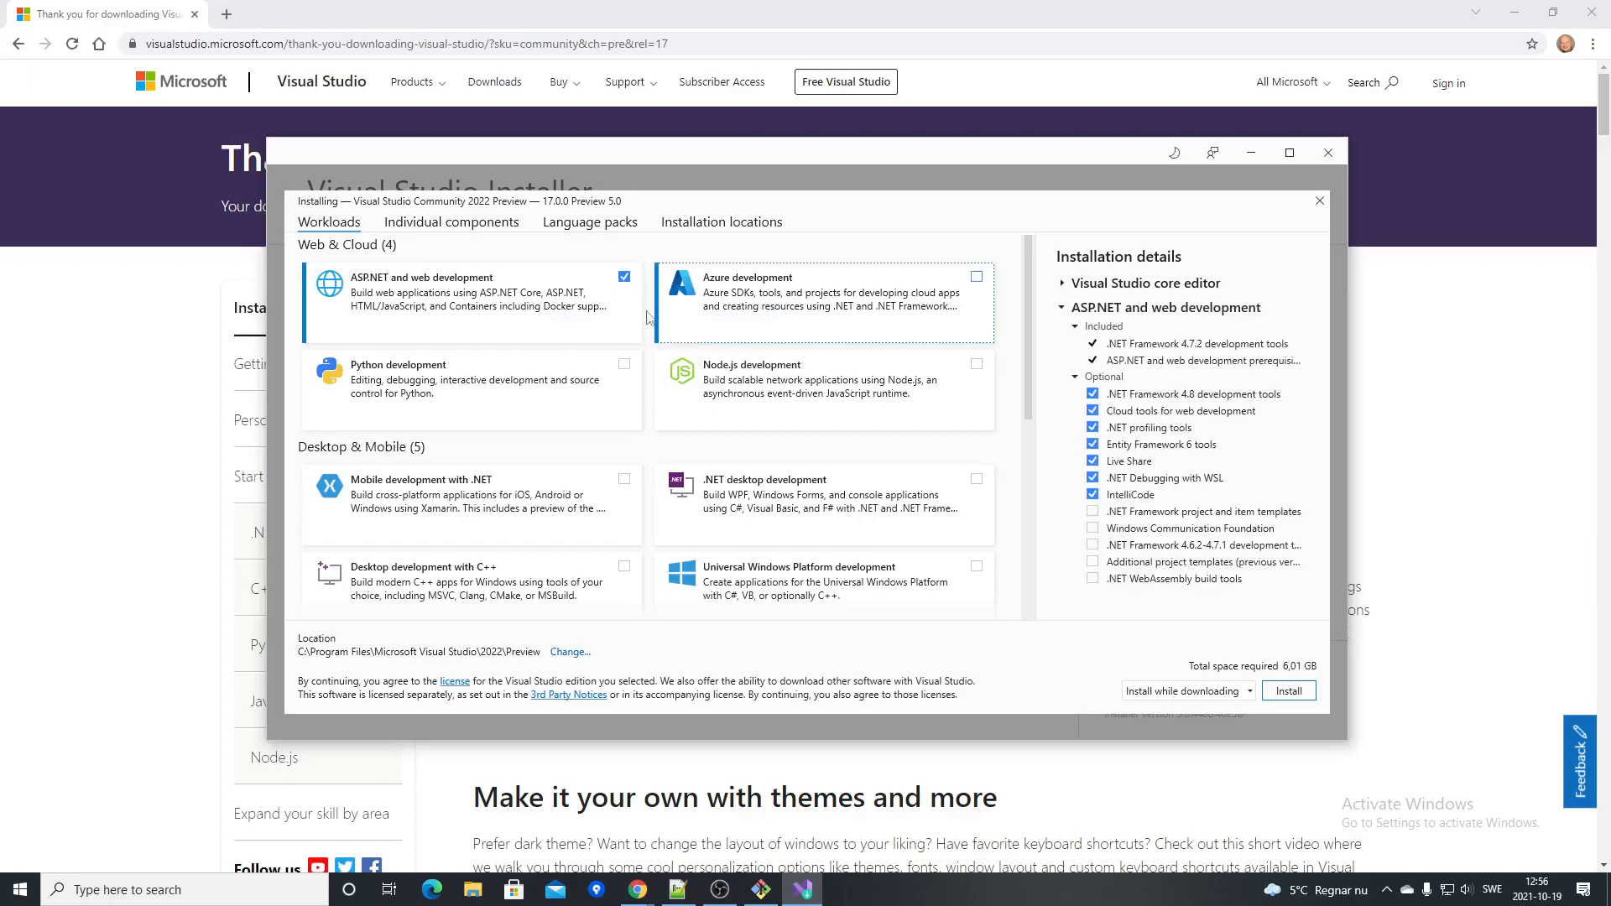
pyautogui.click(976, 277)
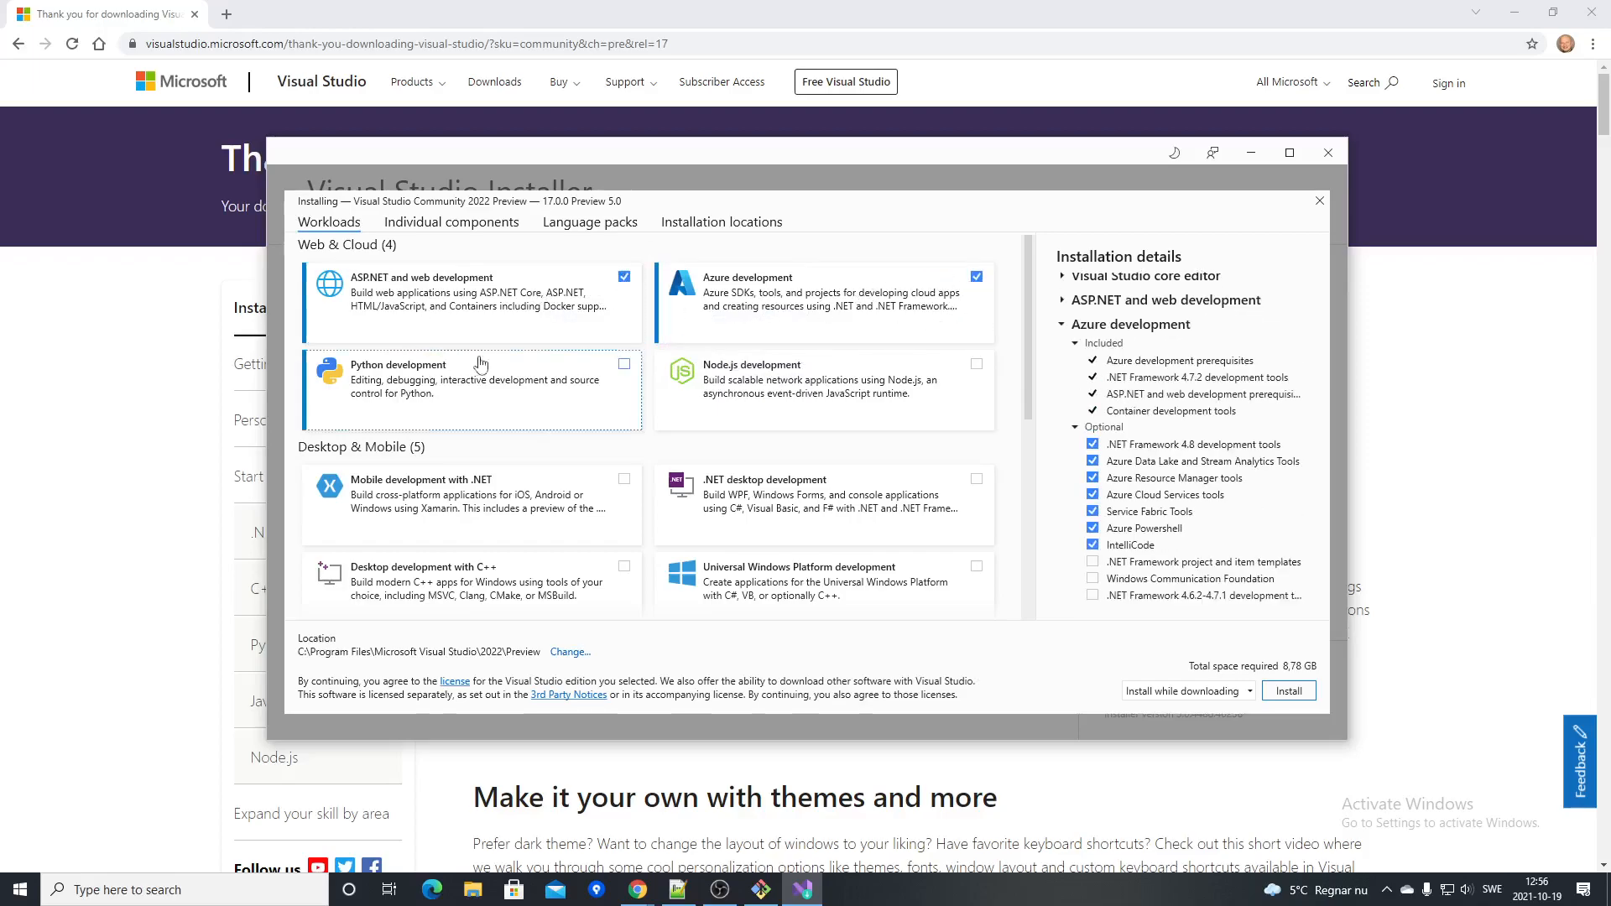
pyautogui.click(624, 367)
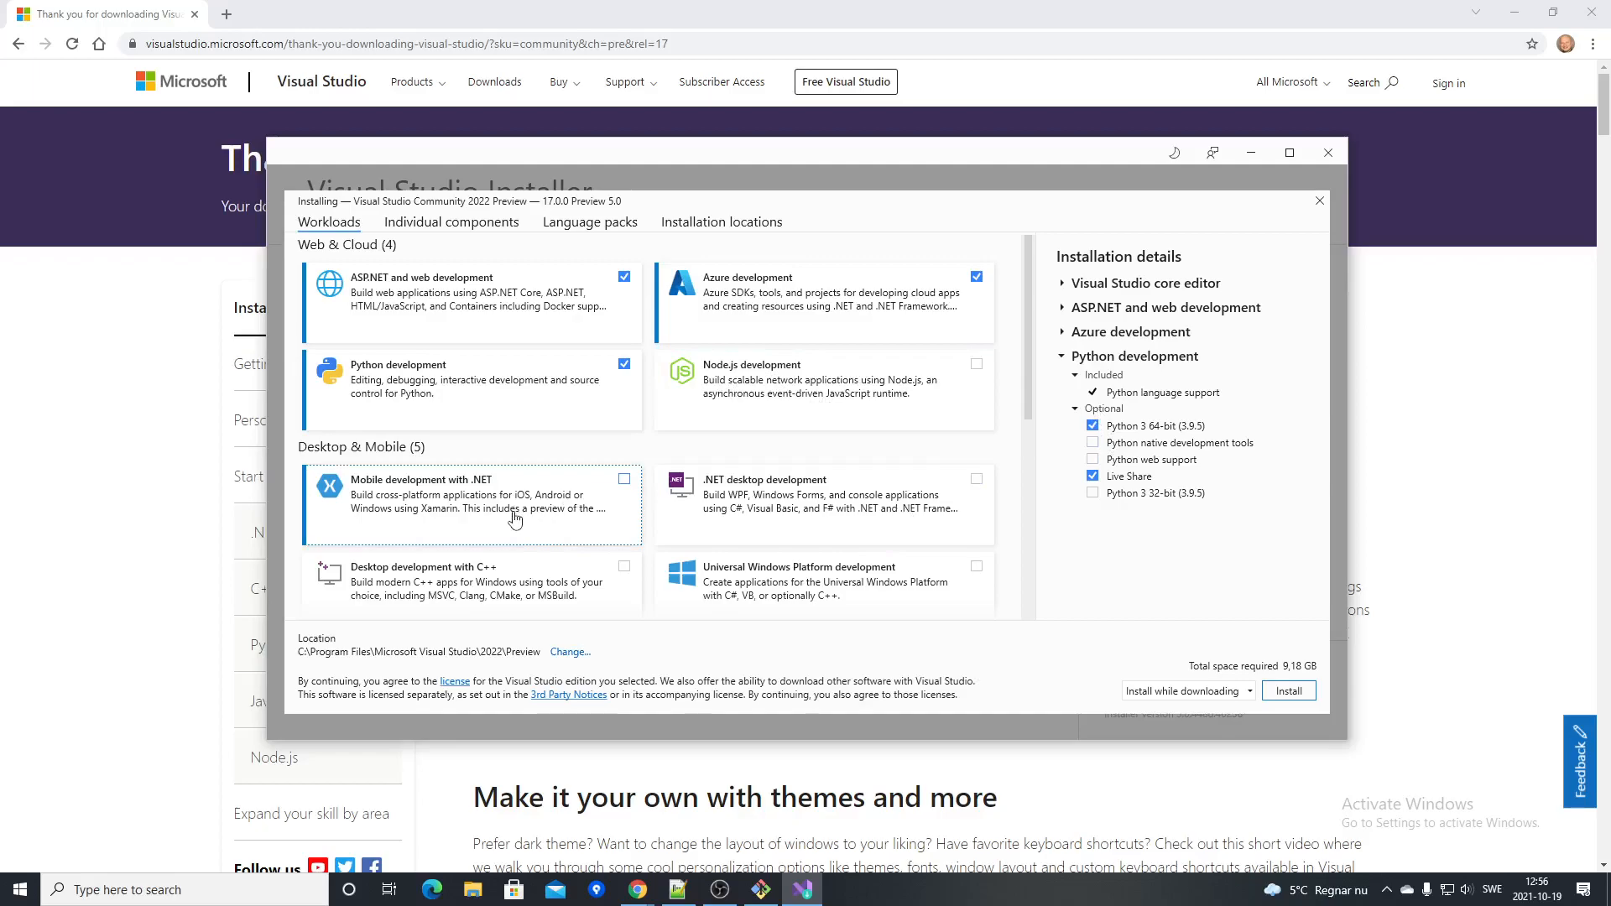
pyautogui.click(977, 480)
pyautogui.scroll(-1, 469, 537)
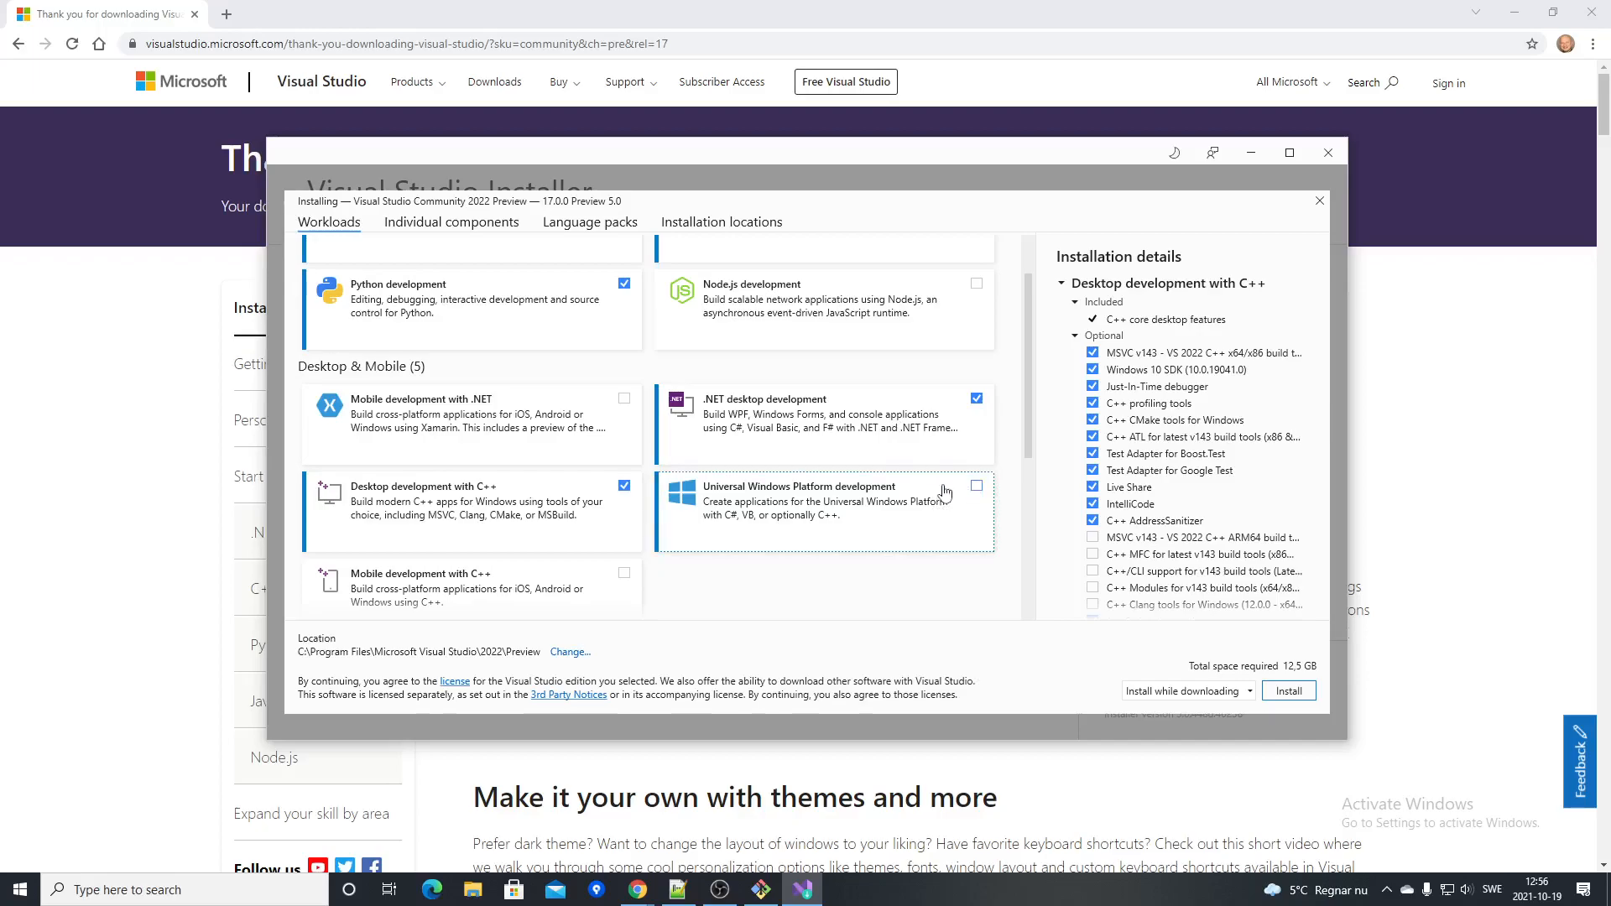
pyautogui.click(977, 487)
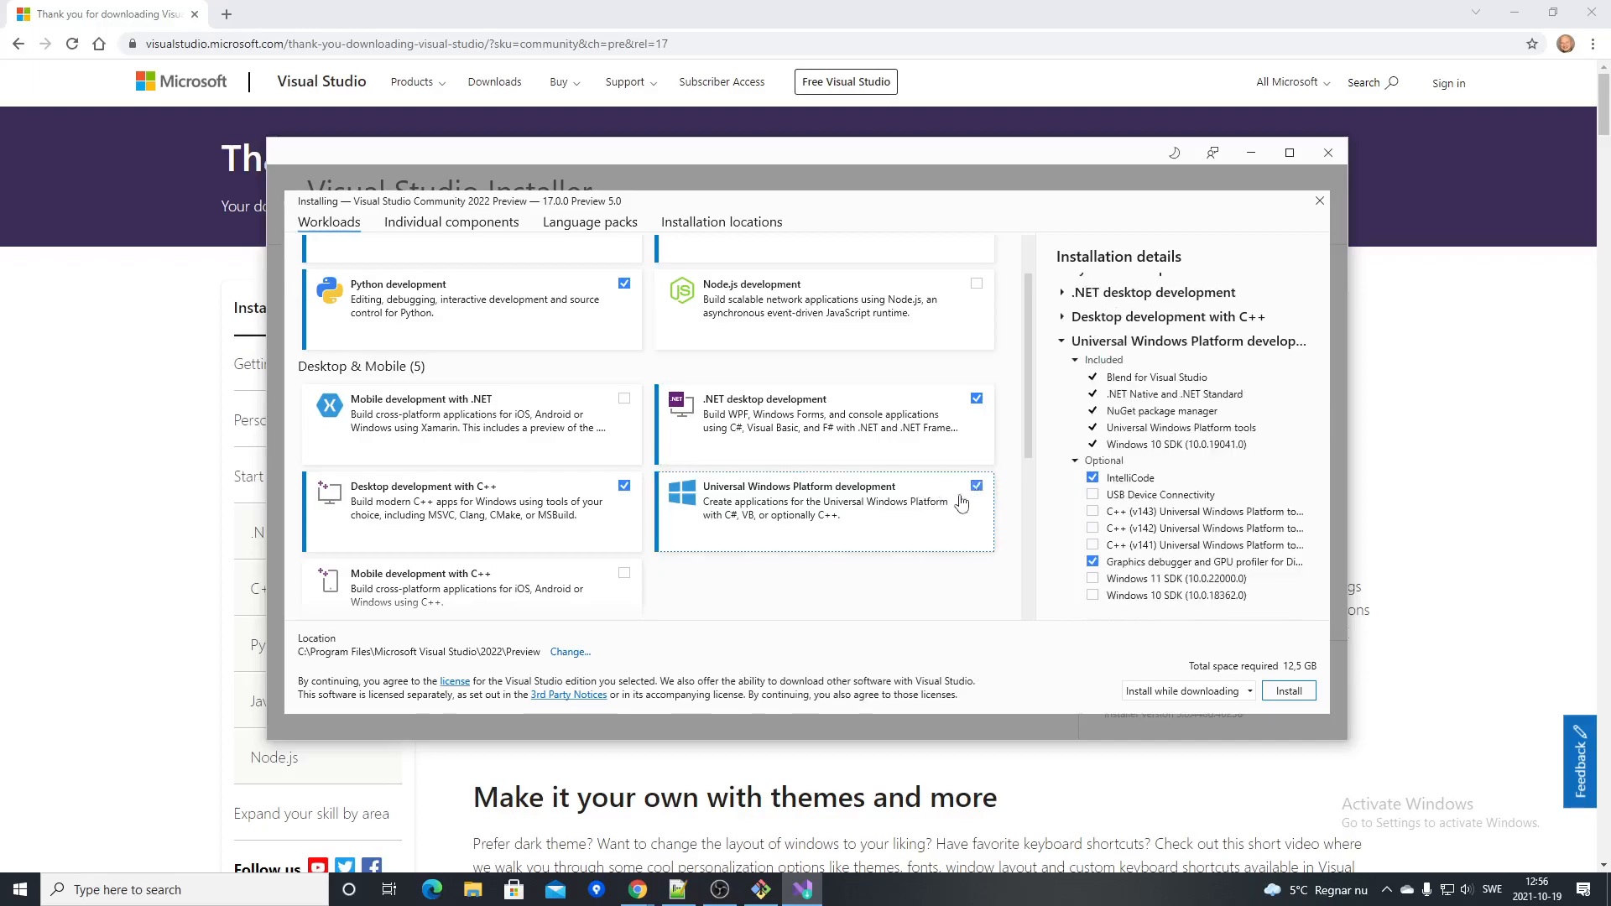
# Look through the remaining workloads under Desktop & Mobile, Gaming and Other Toolsets.
pyautogui.scroll(-2, 938, 508)
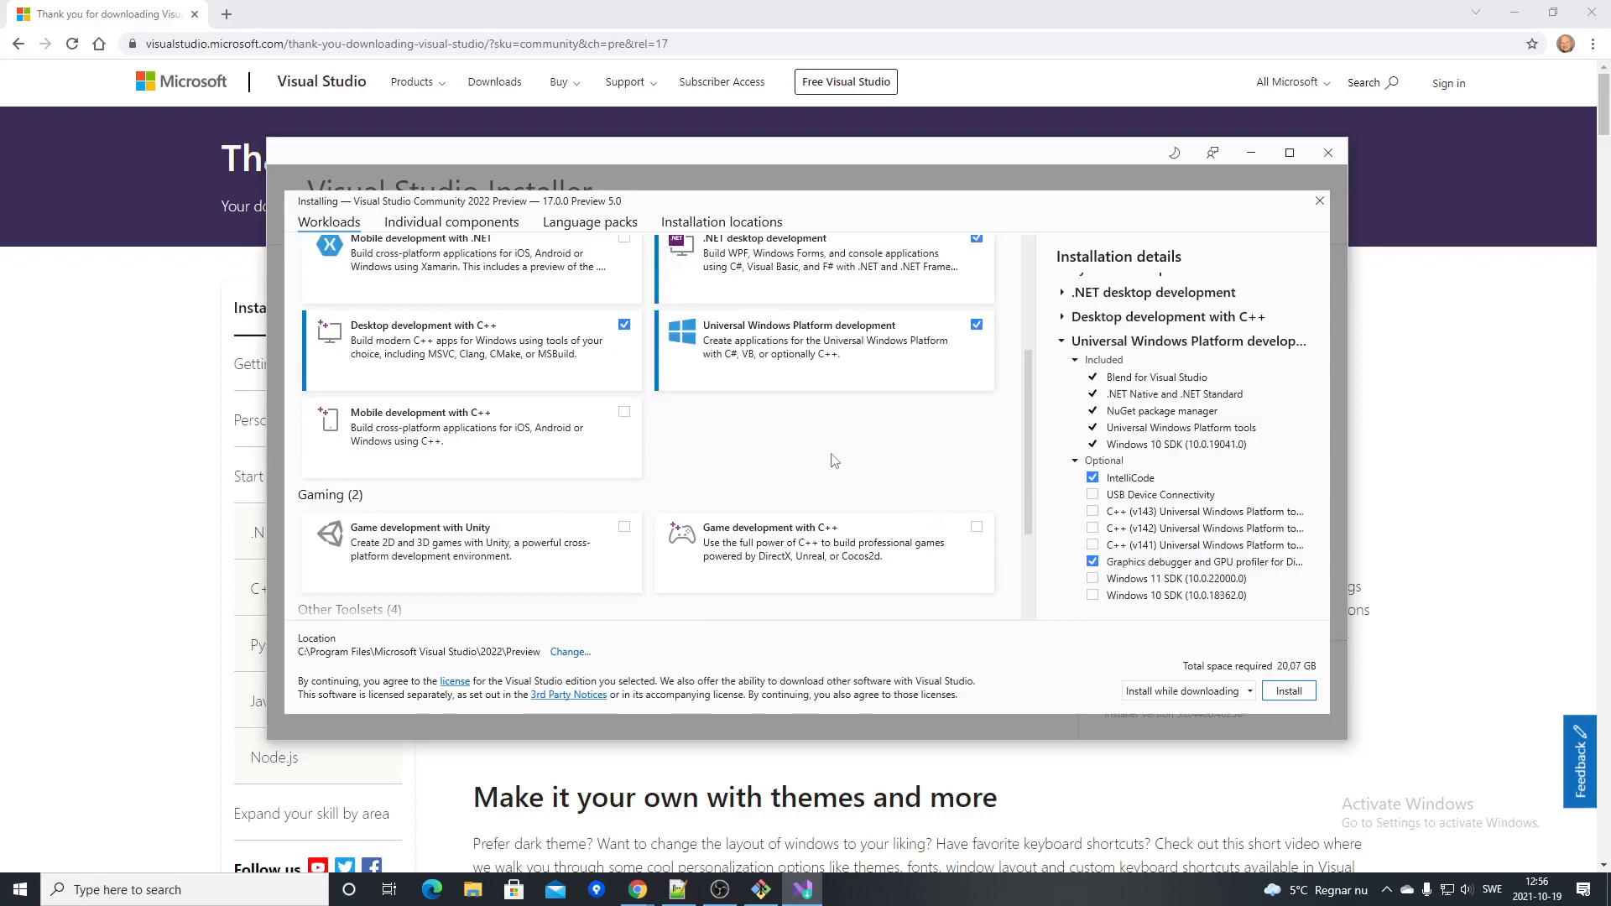
pyautogui.scroll(-1, 836, 461)
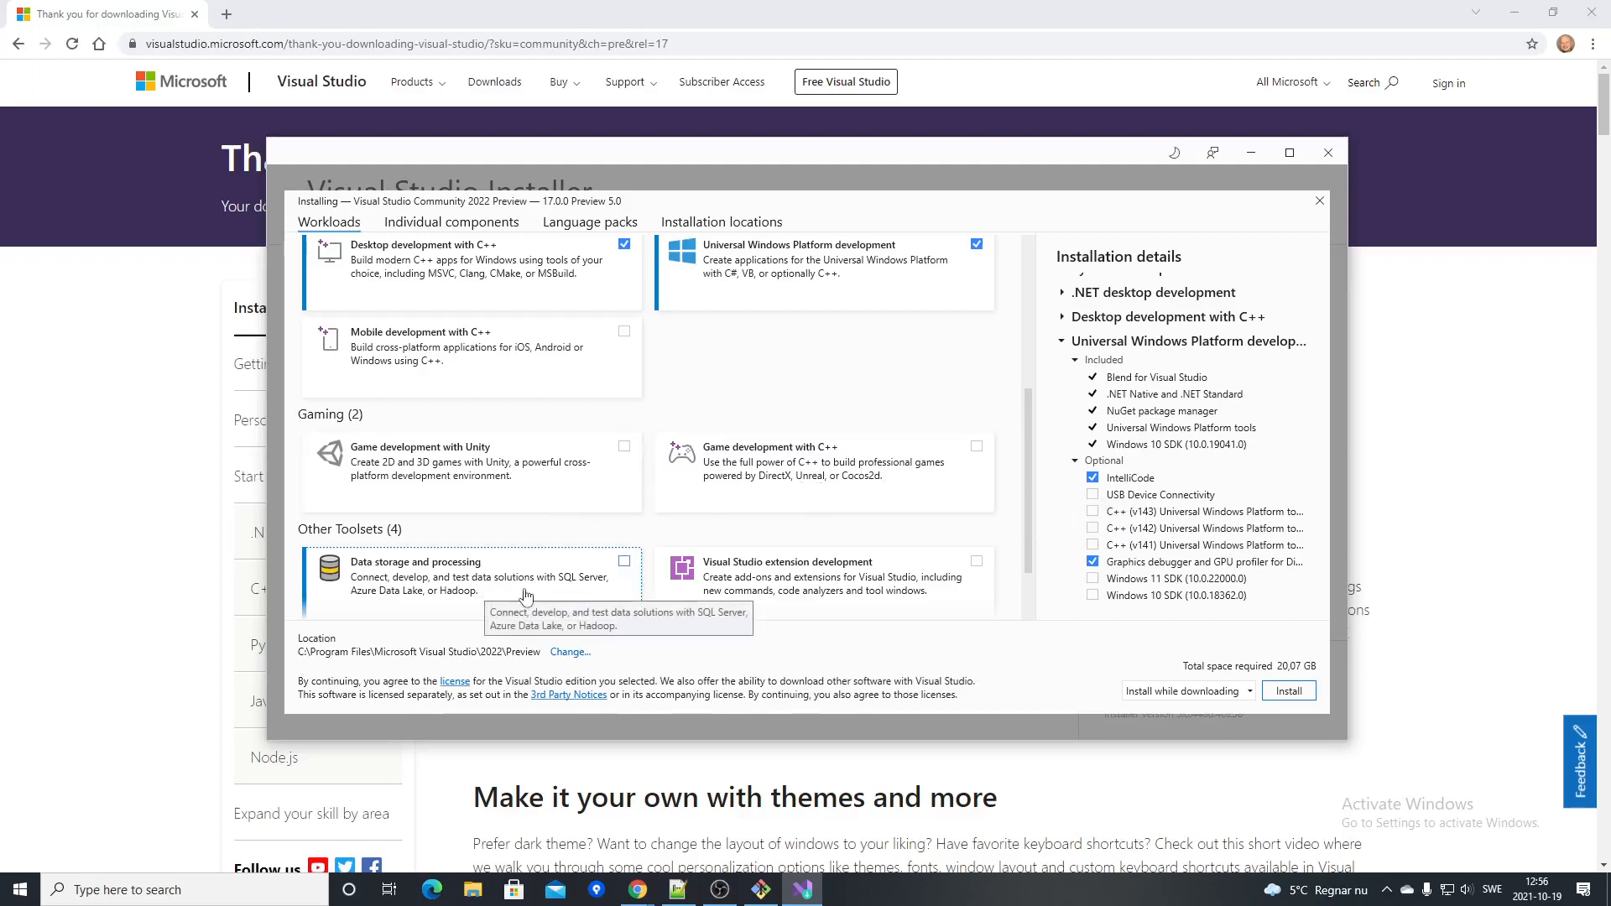
pyautogui.scroll(-1, 511, 581)
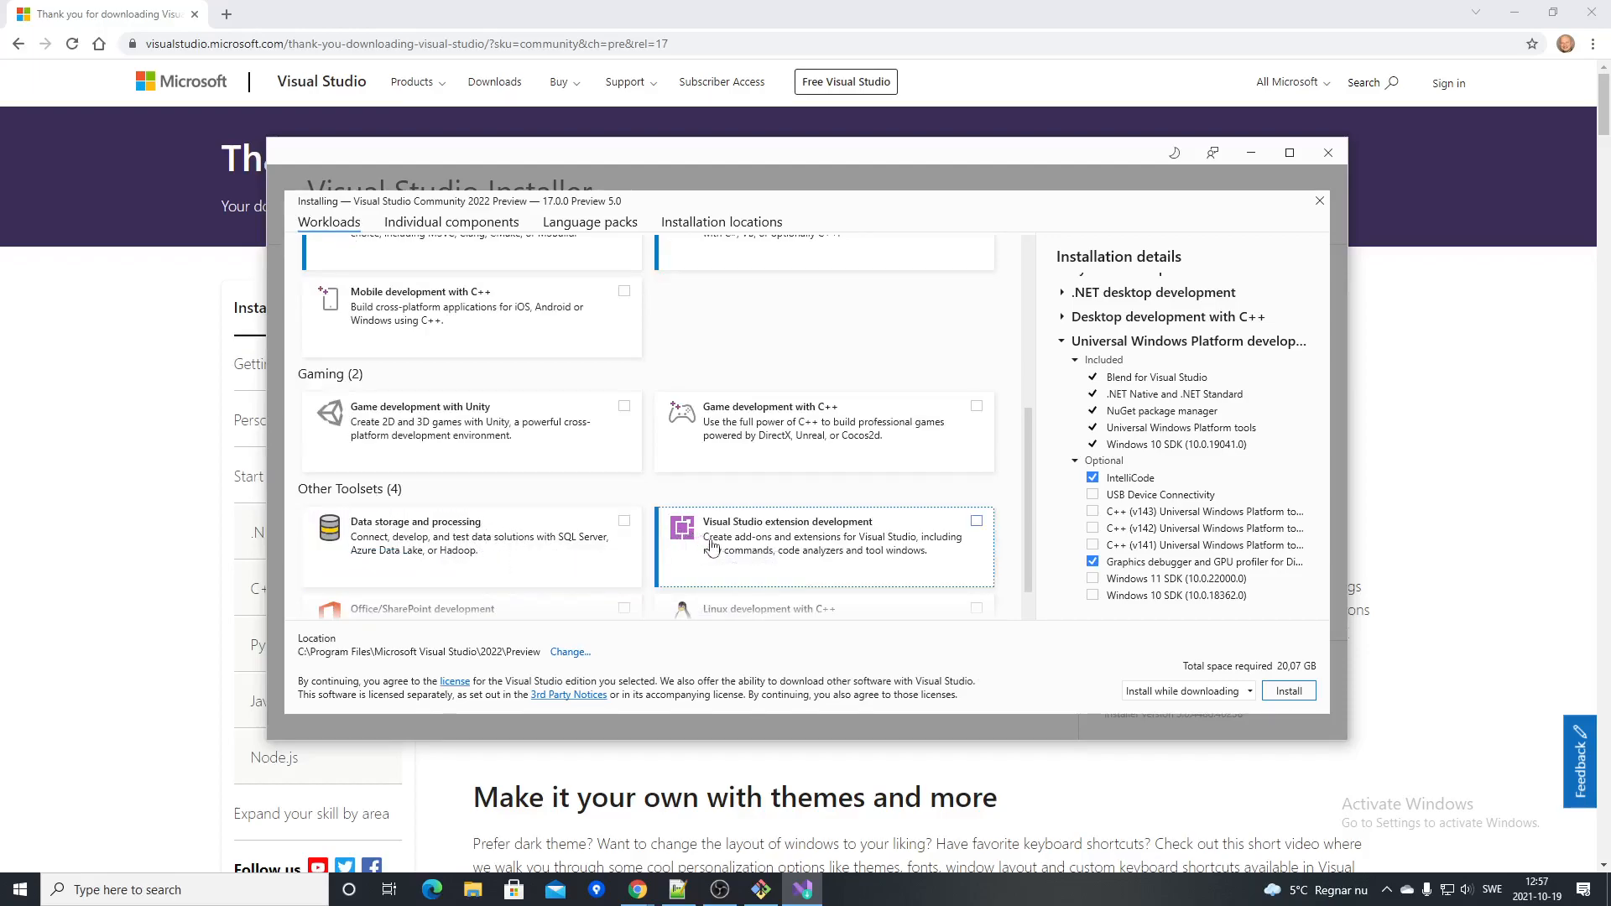
pyautogui.scroll(-1, 588, 558)
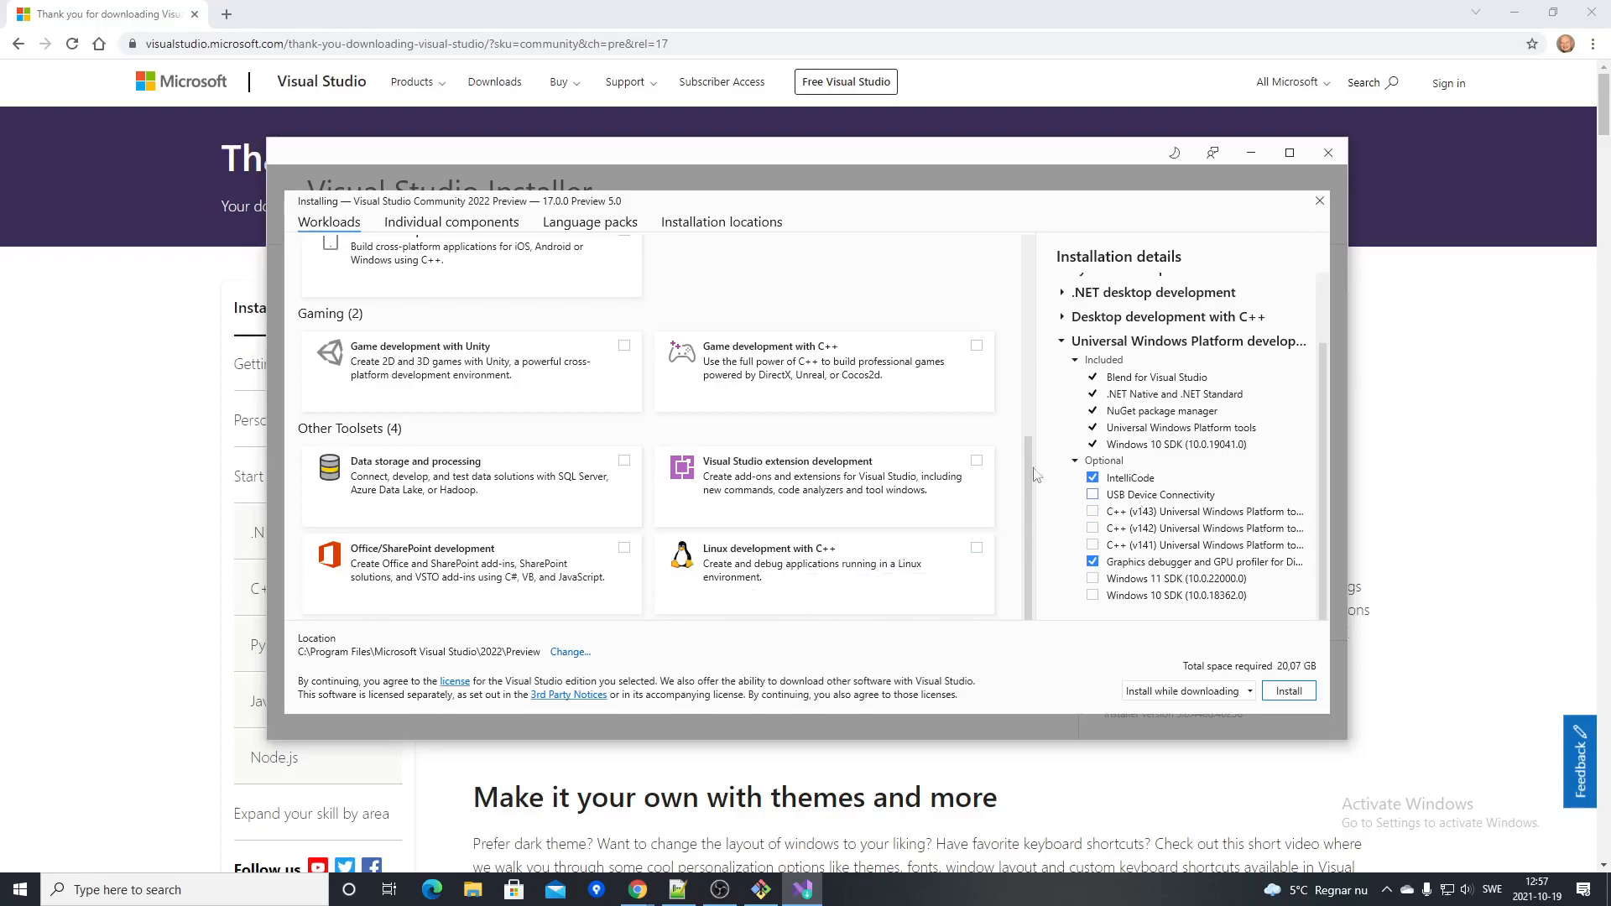
pyautogui.scroll(4, 839, 503)
pyautogui.scroll(1, 1204, 504)
pyautogui.scroll(1, 780, 386)
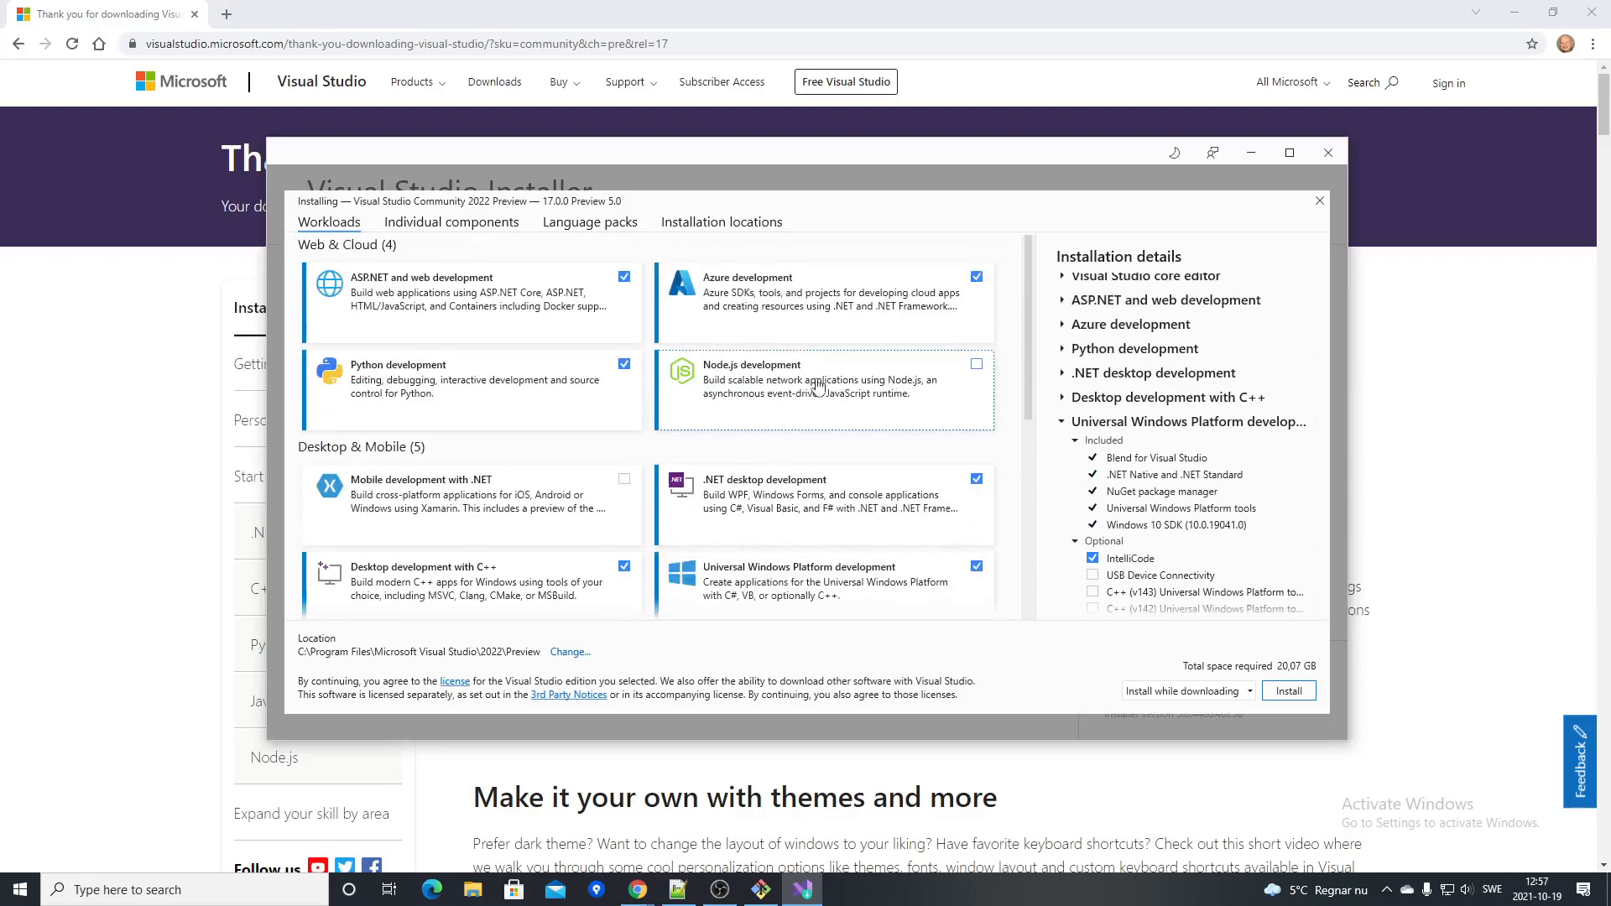
# Look through the .NET runtimes, SDKs and targeting packs among the individual components.
pyautogui.click(433, 224)
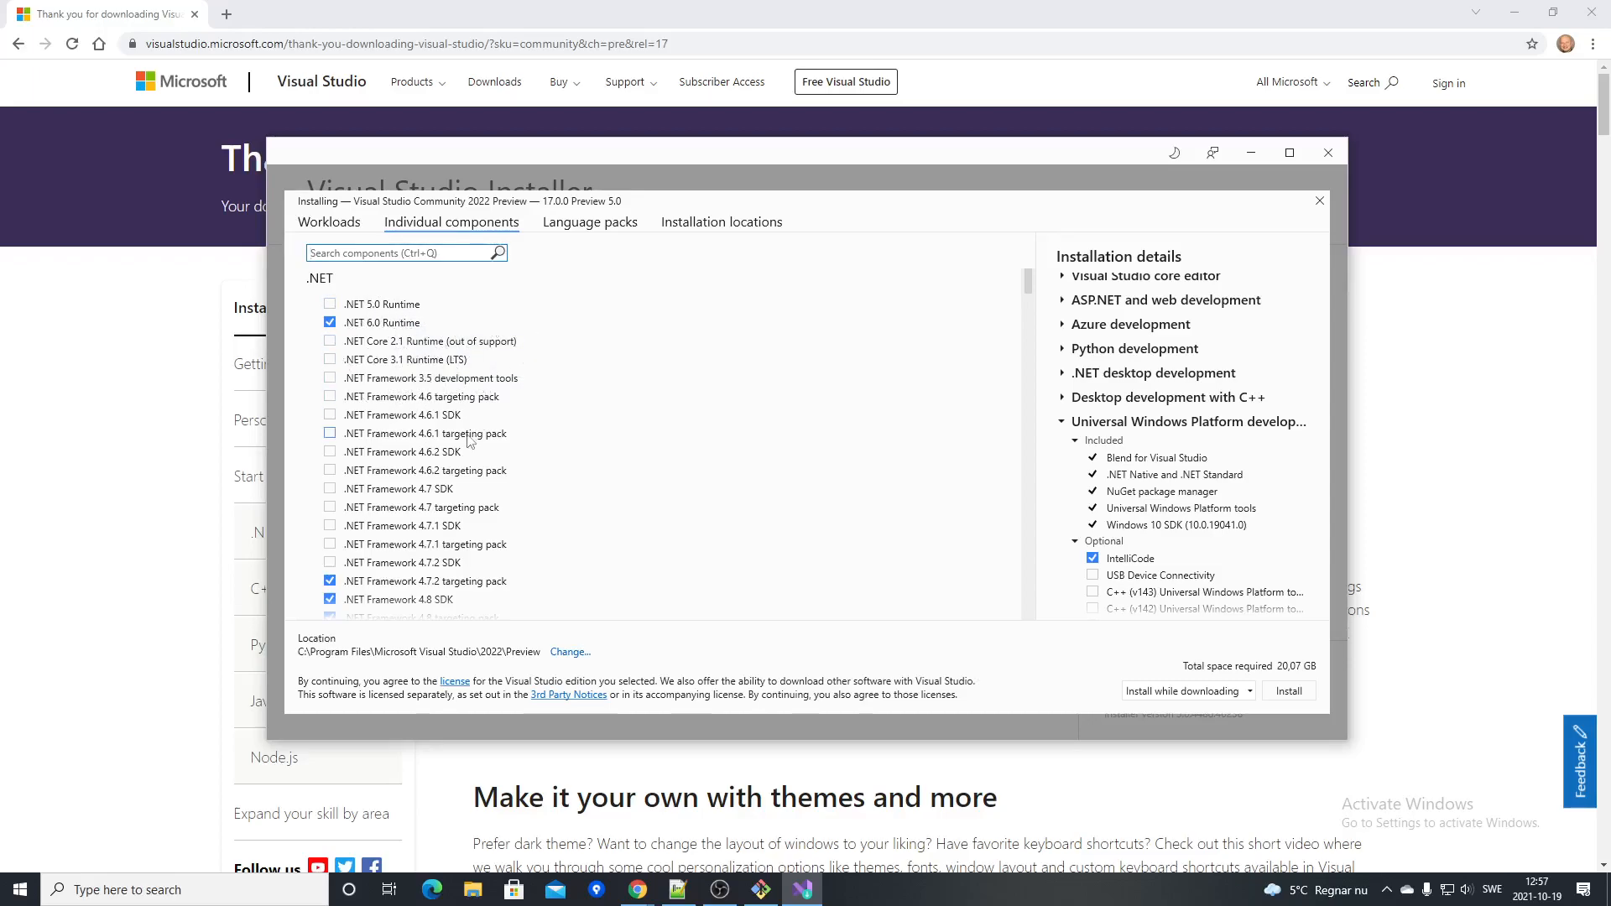
pyautogui.scroll(-2, 526, 527)
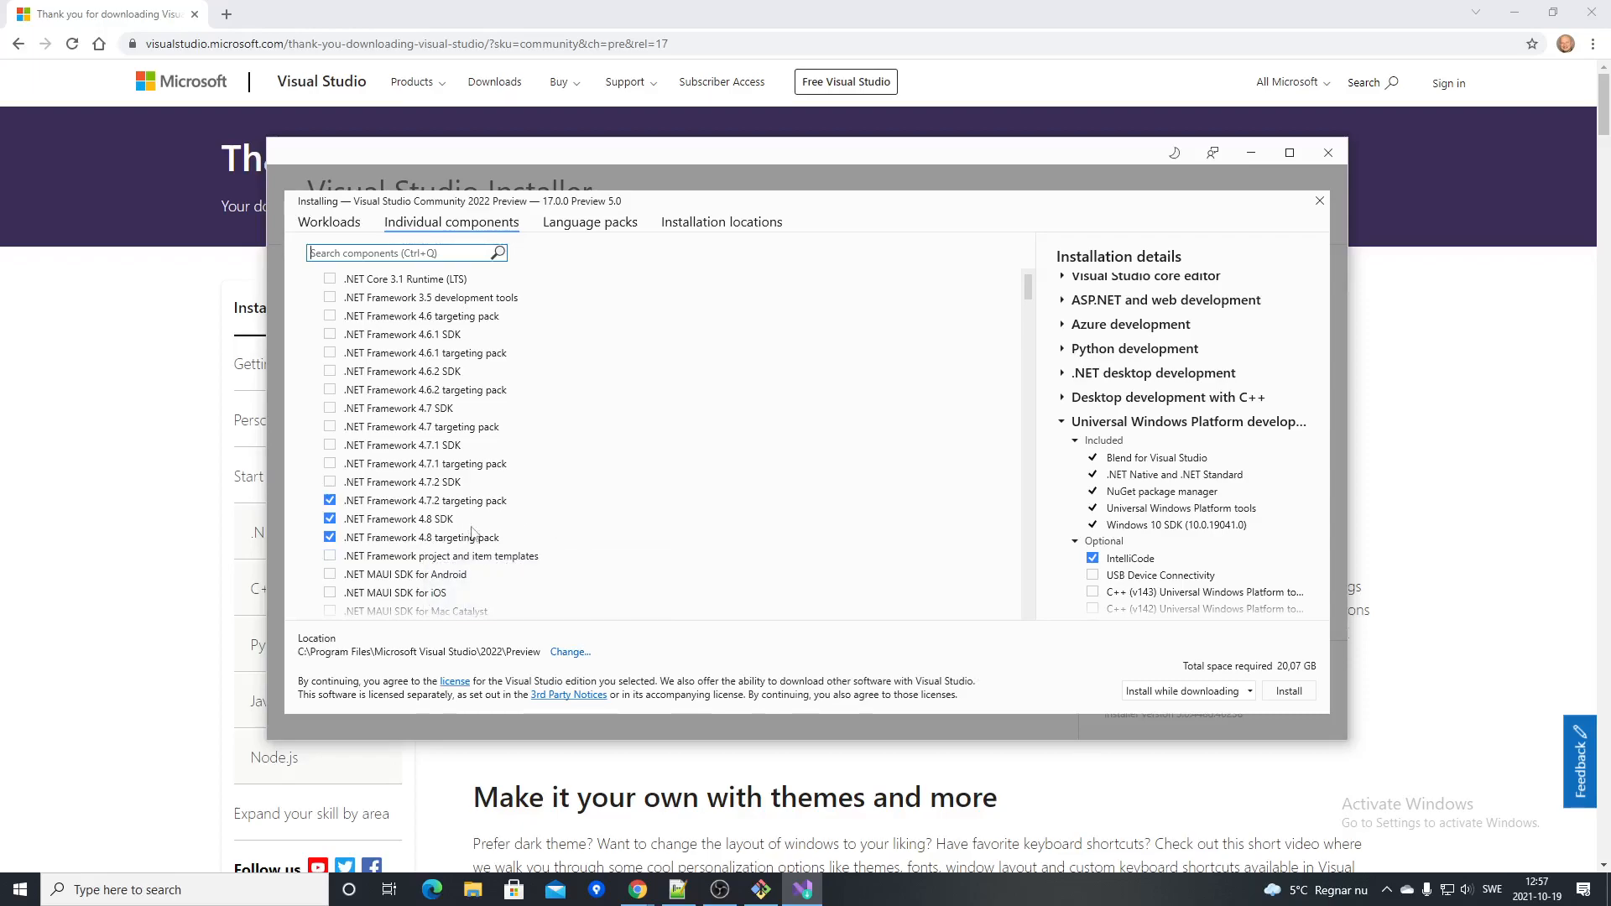
pyautogui.scroll(-2, 461, 531)
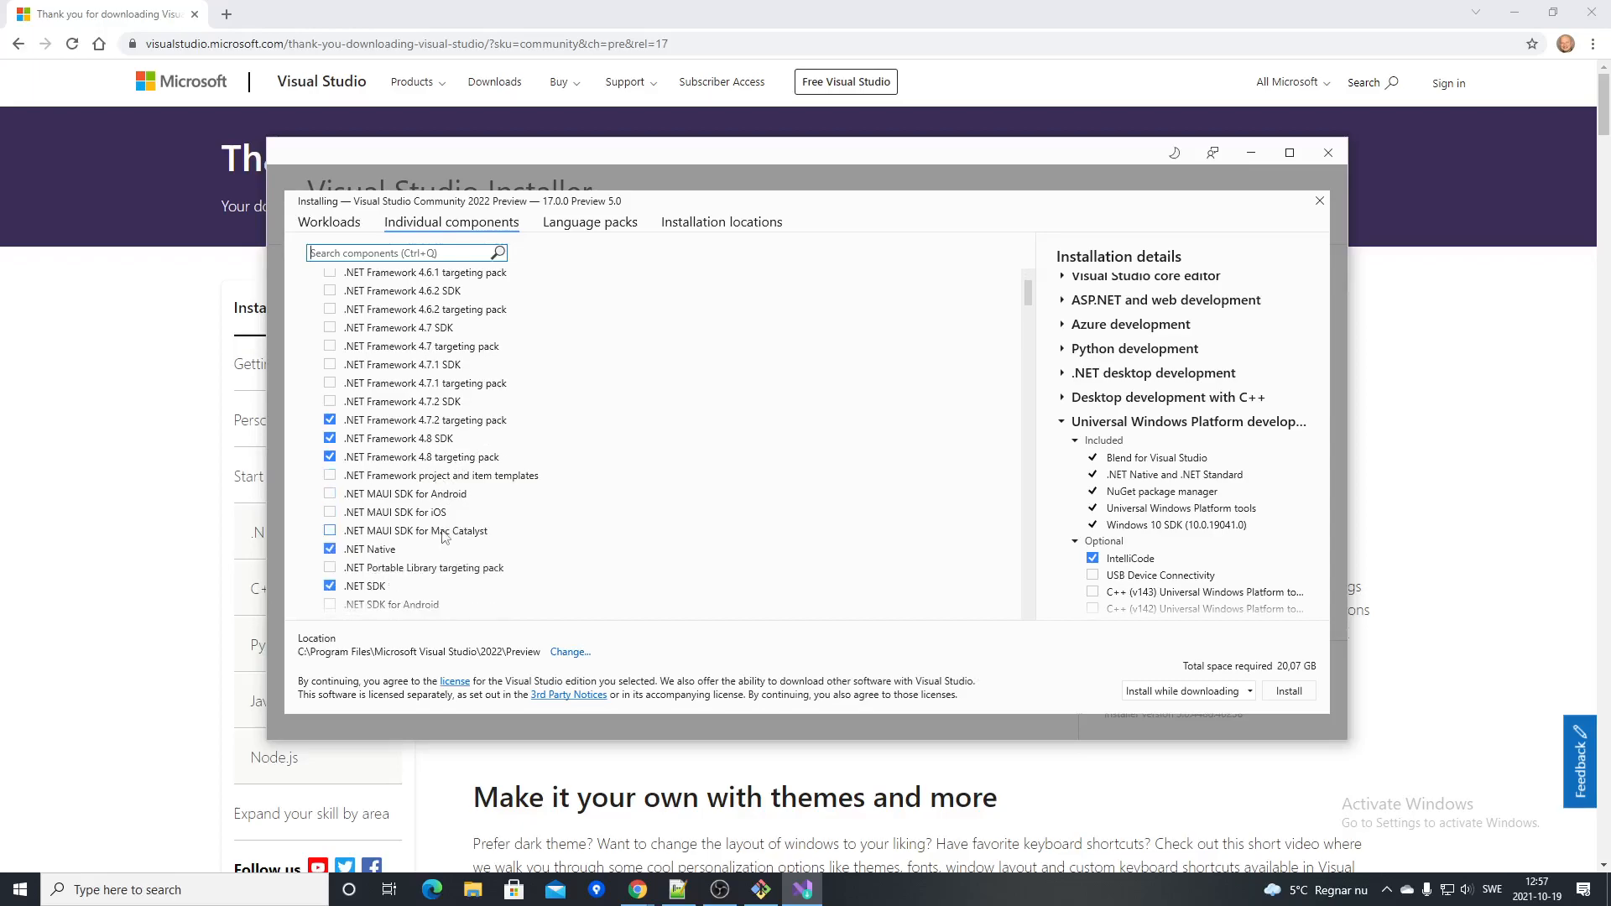
pyautogui.scroll(-6, 469, 583)
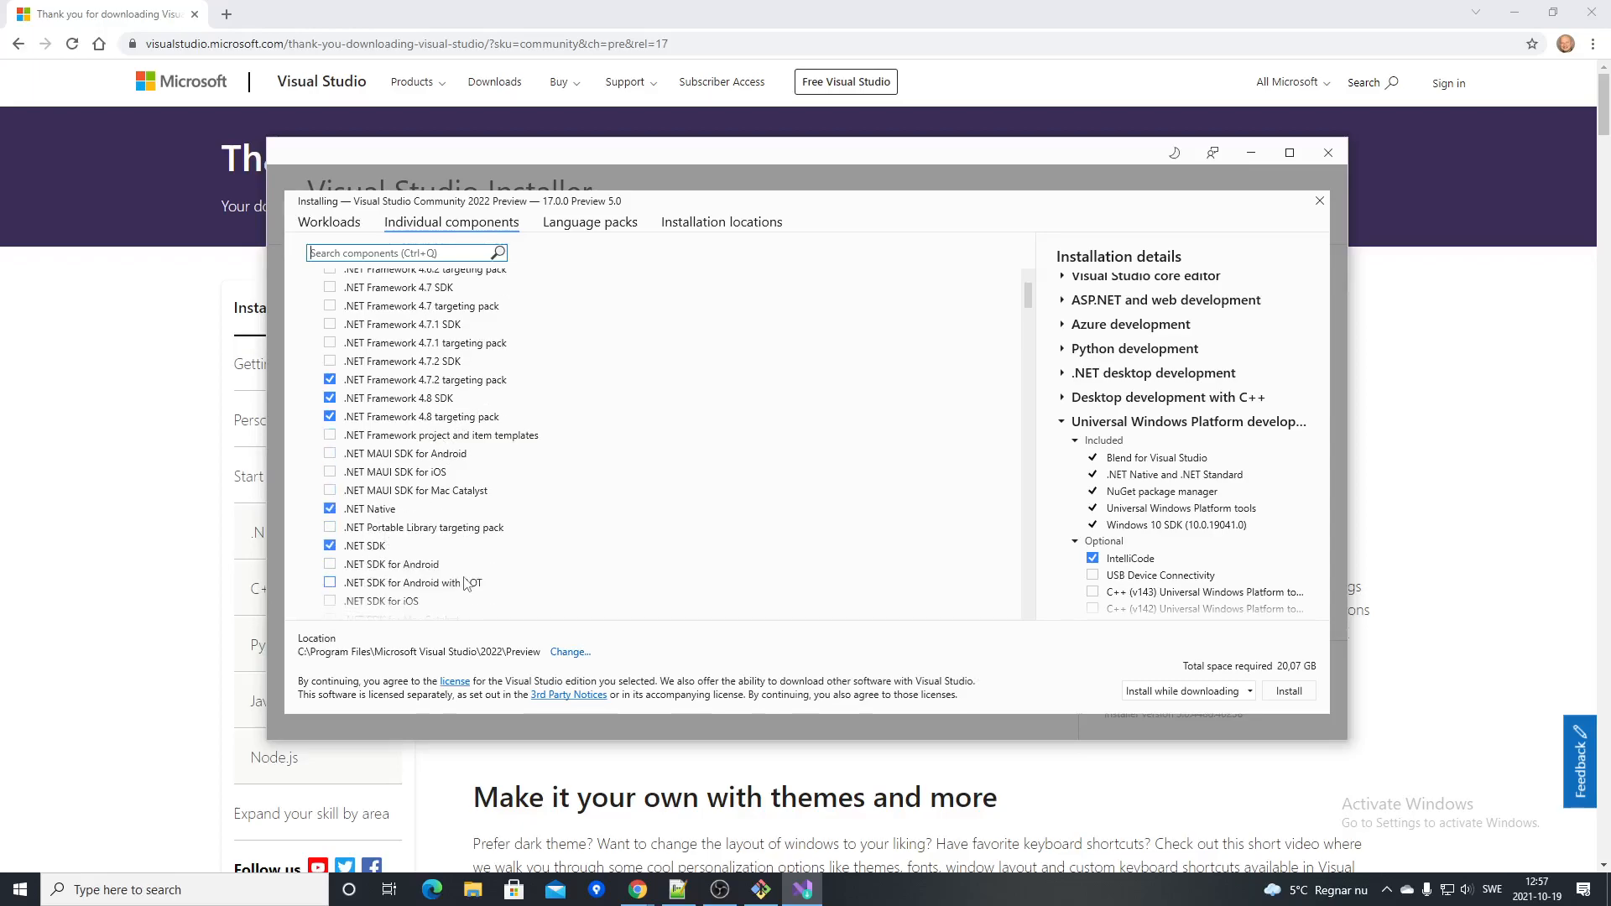
pyautogui.scroll(6, 466, 578)
pyautogui.scroll(5, 463, 577)
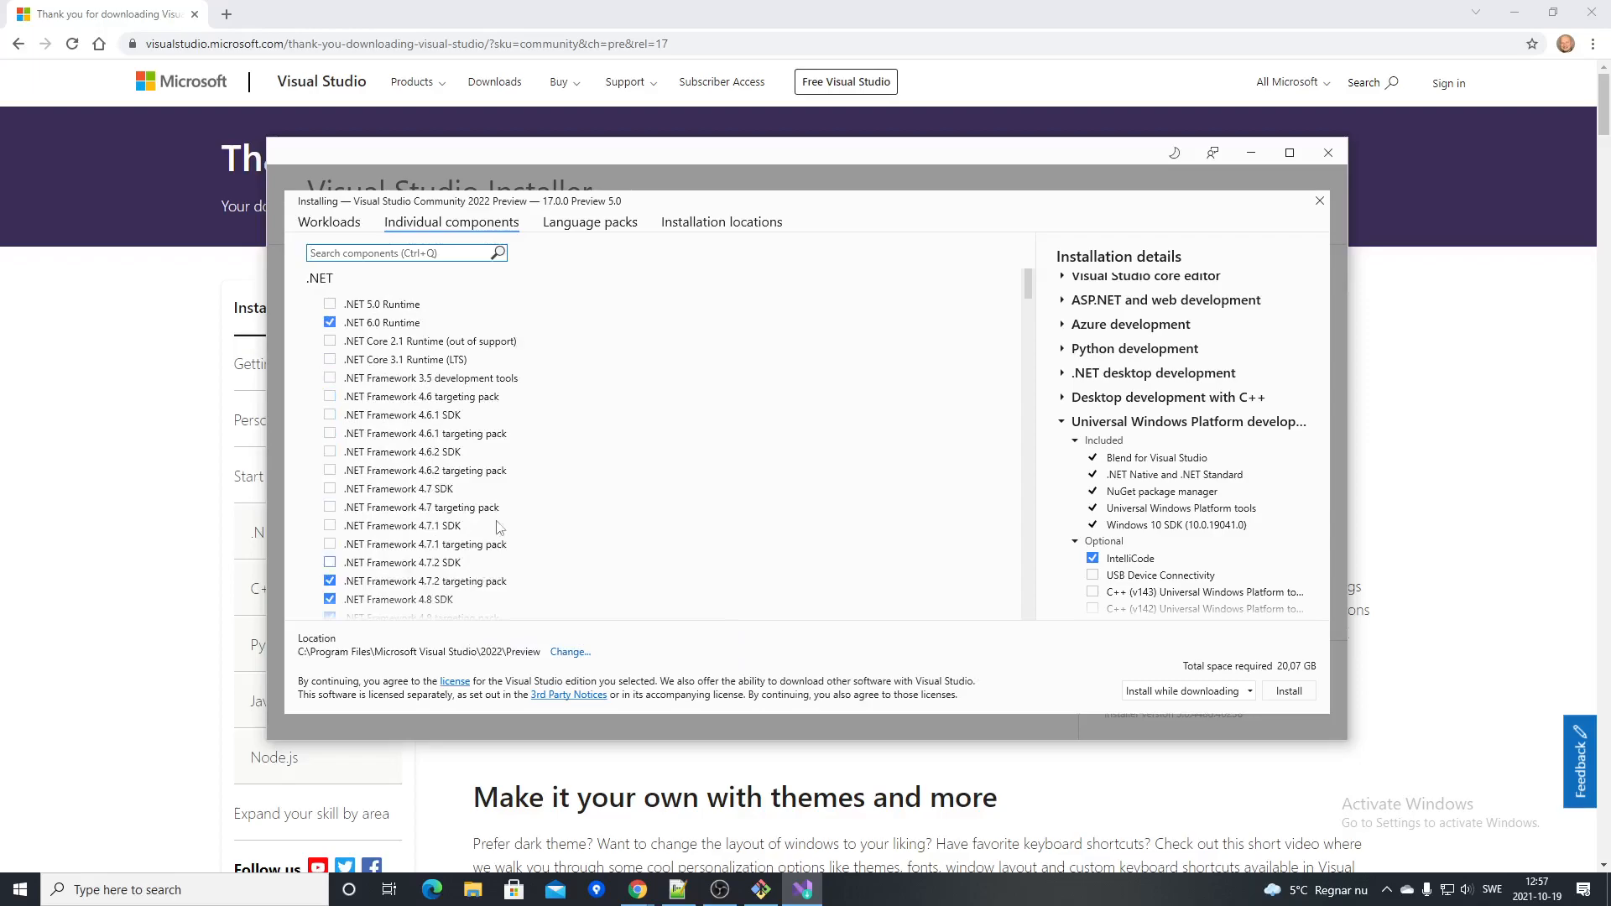
# Review the language packs and installation locations, and return to the workloads to view the download and install mode choices.
pyautogui.click(597, 225)
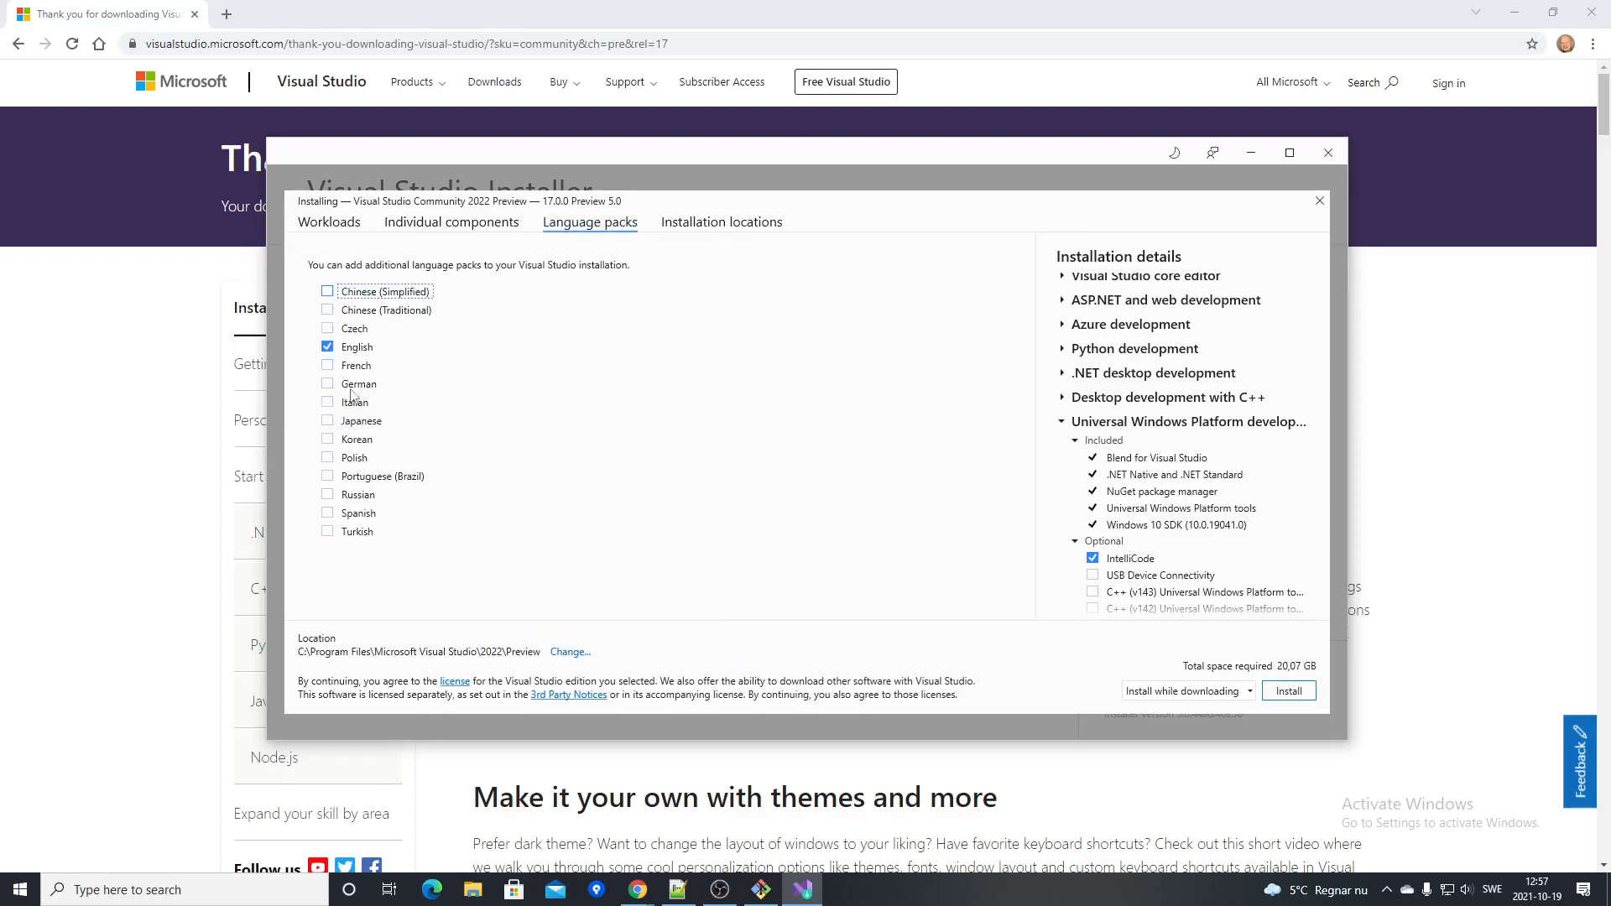
pyautogui.click(722, 223)
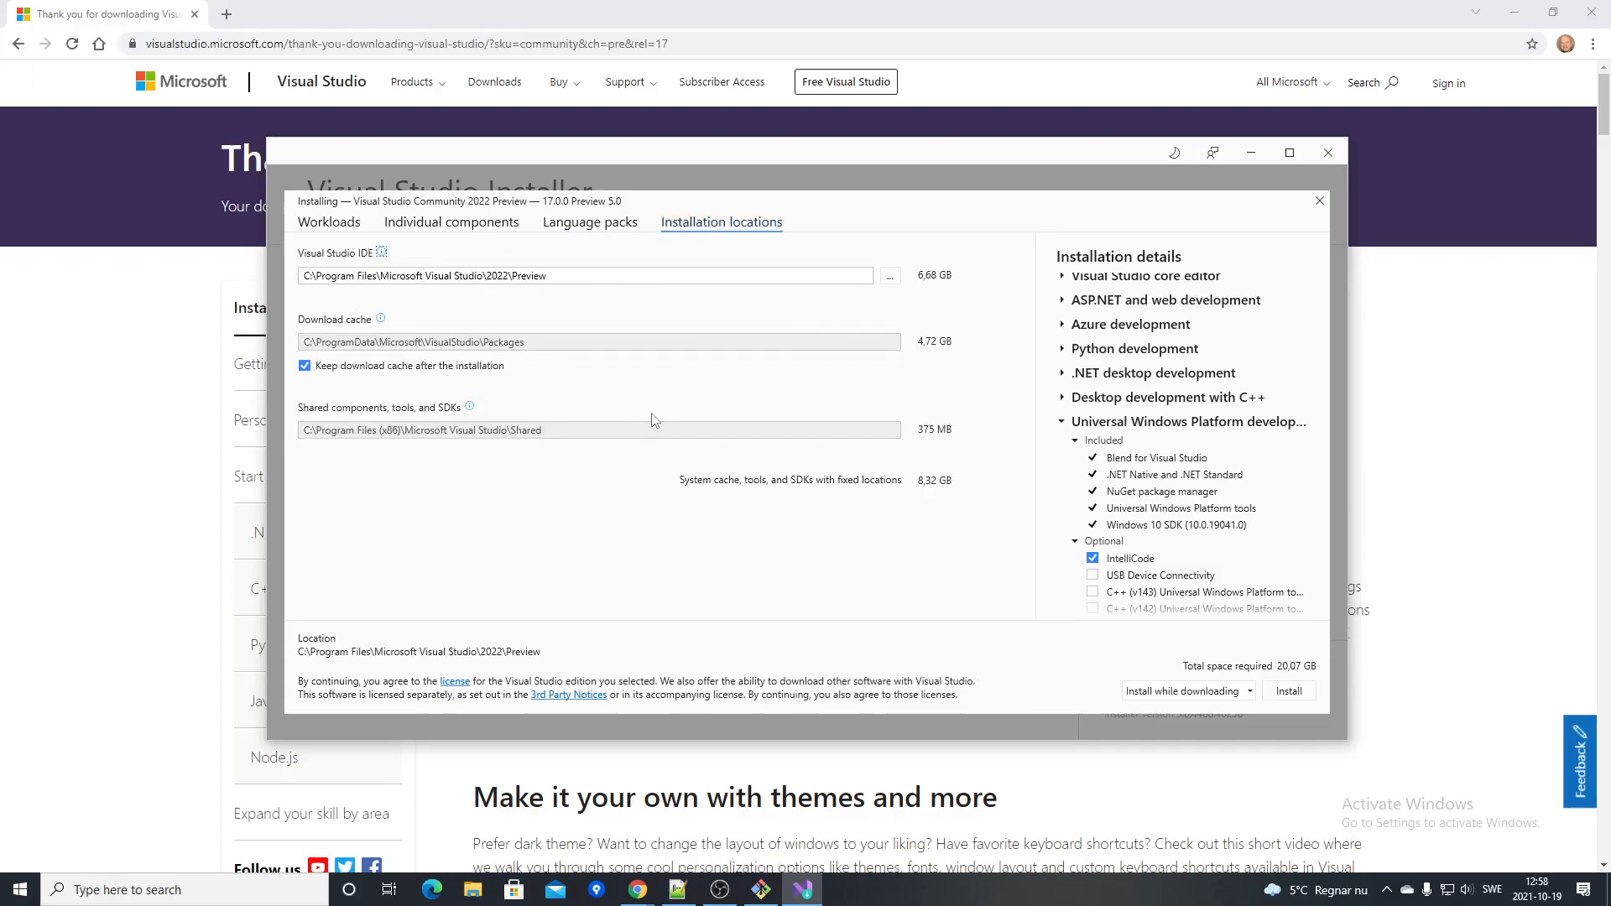
pyautogui.click(330, 224)
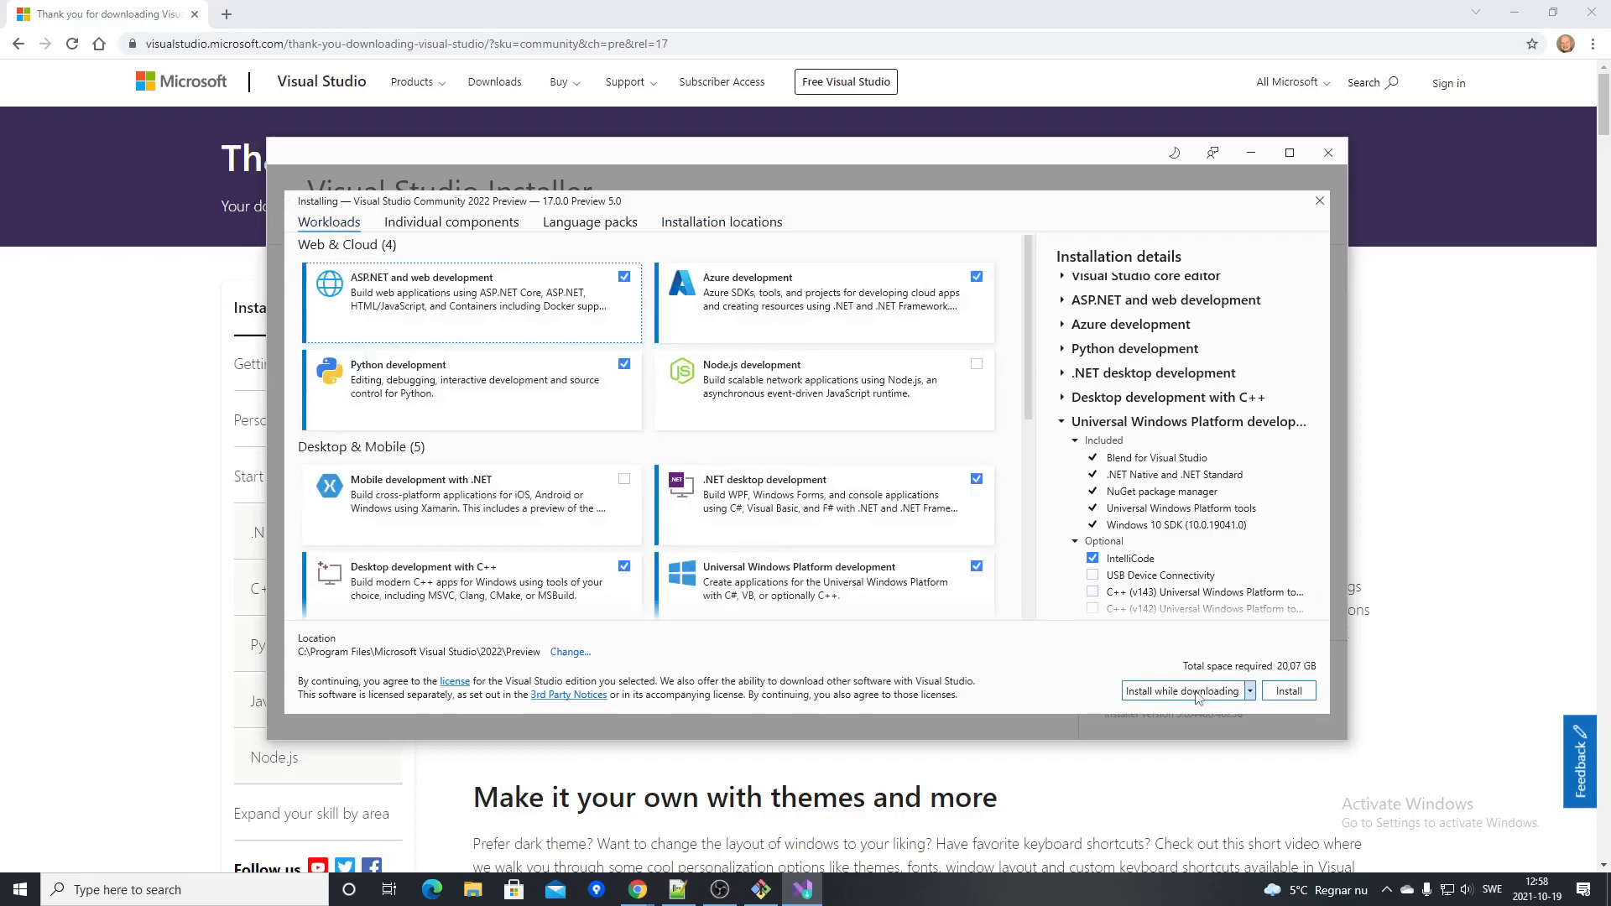
pyautogui.click(1251, 693)
pyautogui.click(1252, 698)
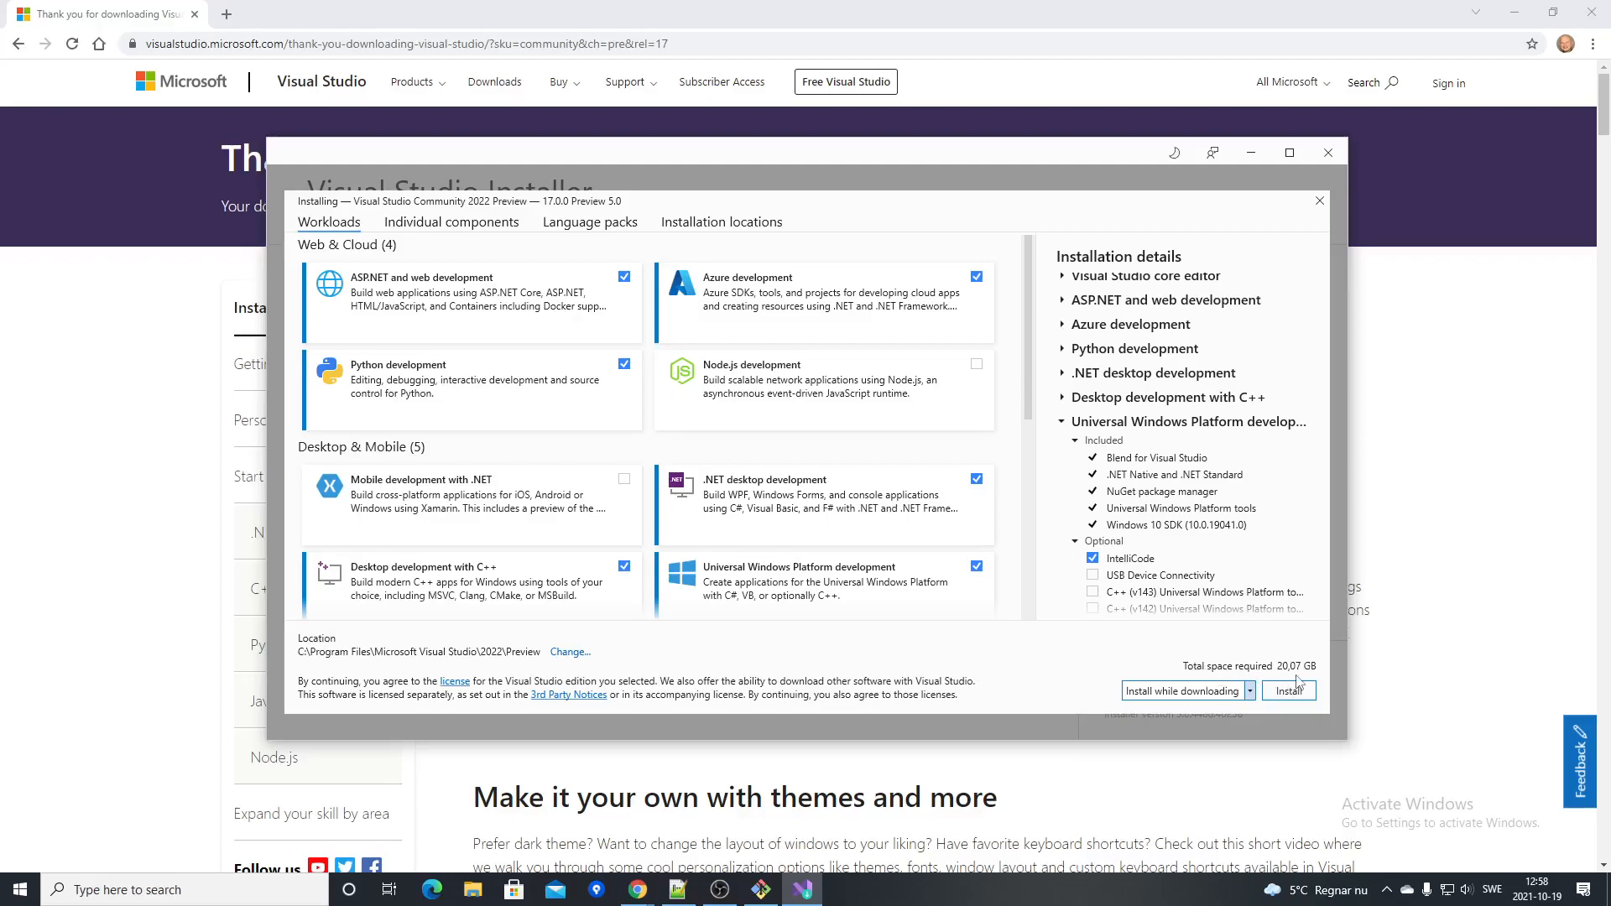
# Open File Explorer and check the free space on the C: drive under This PC, moving the window beside the installer's space requirement.
pyautogui.press('super+e')
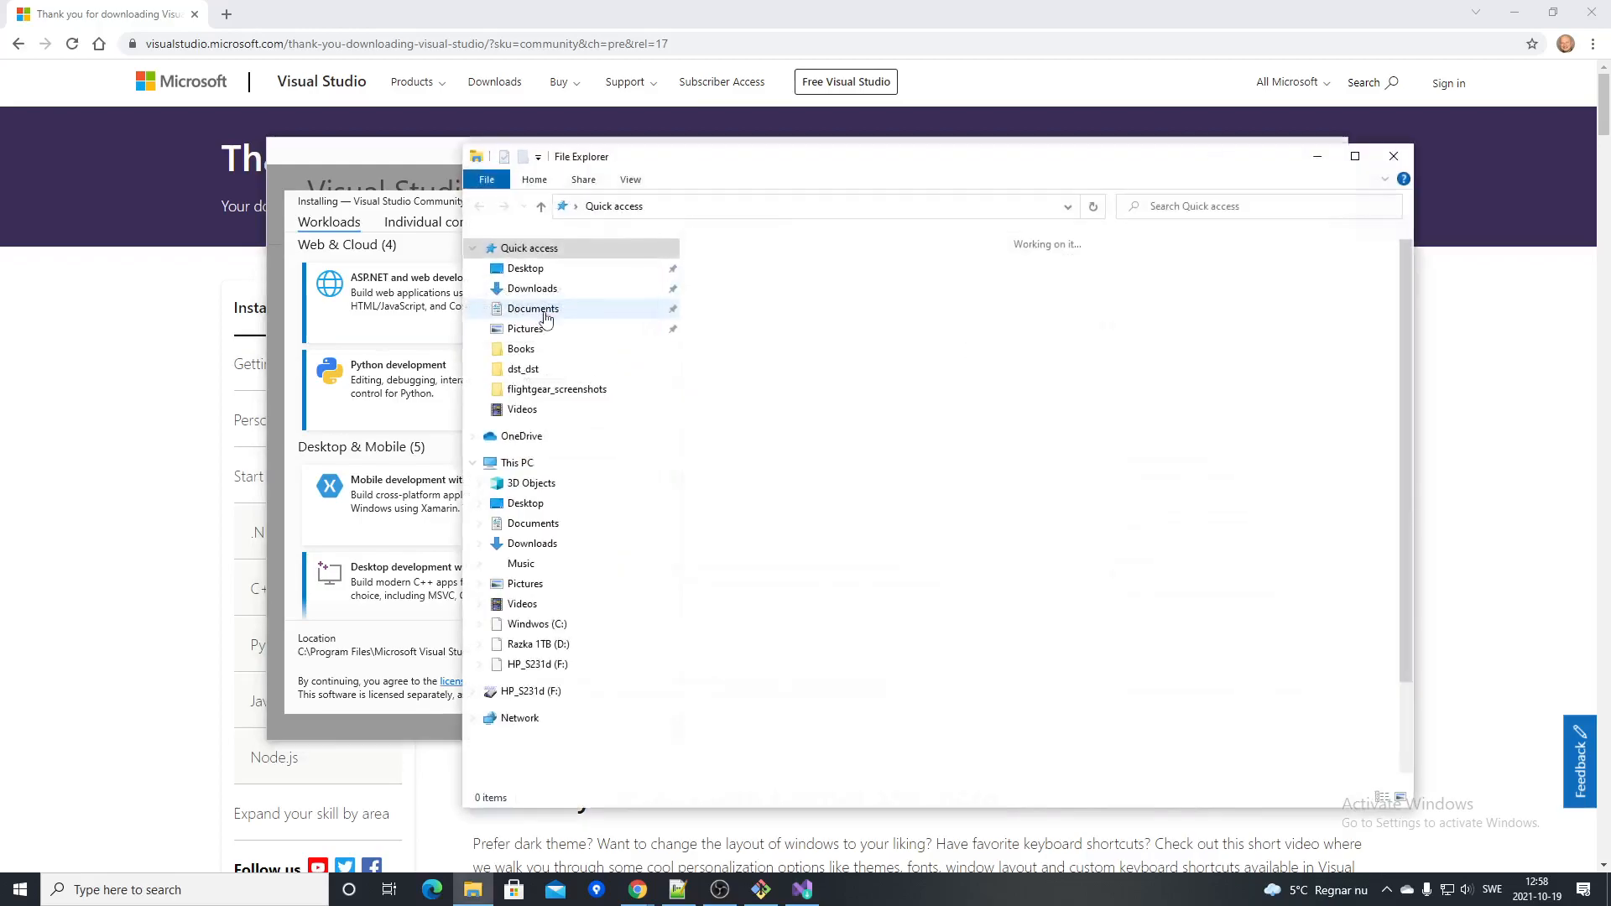
pyautogui.click(585, 501)
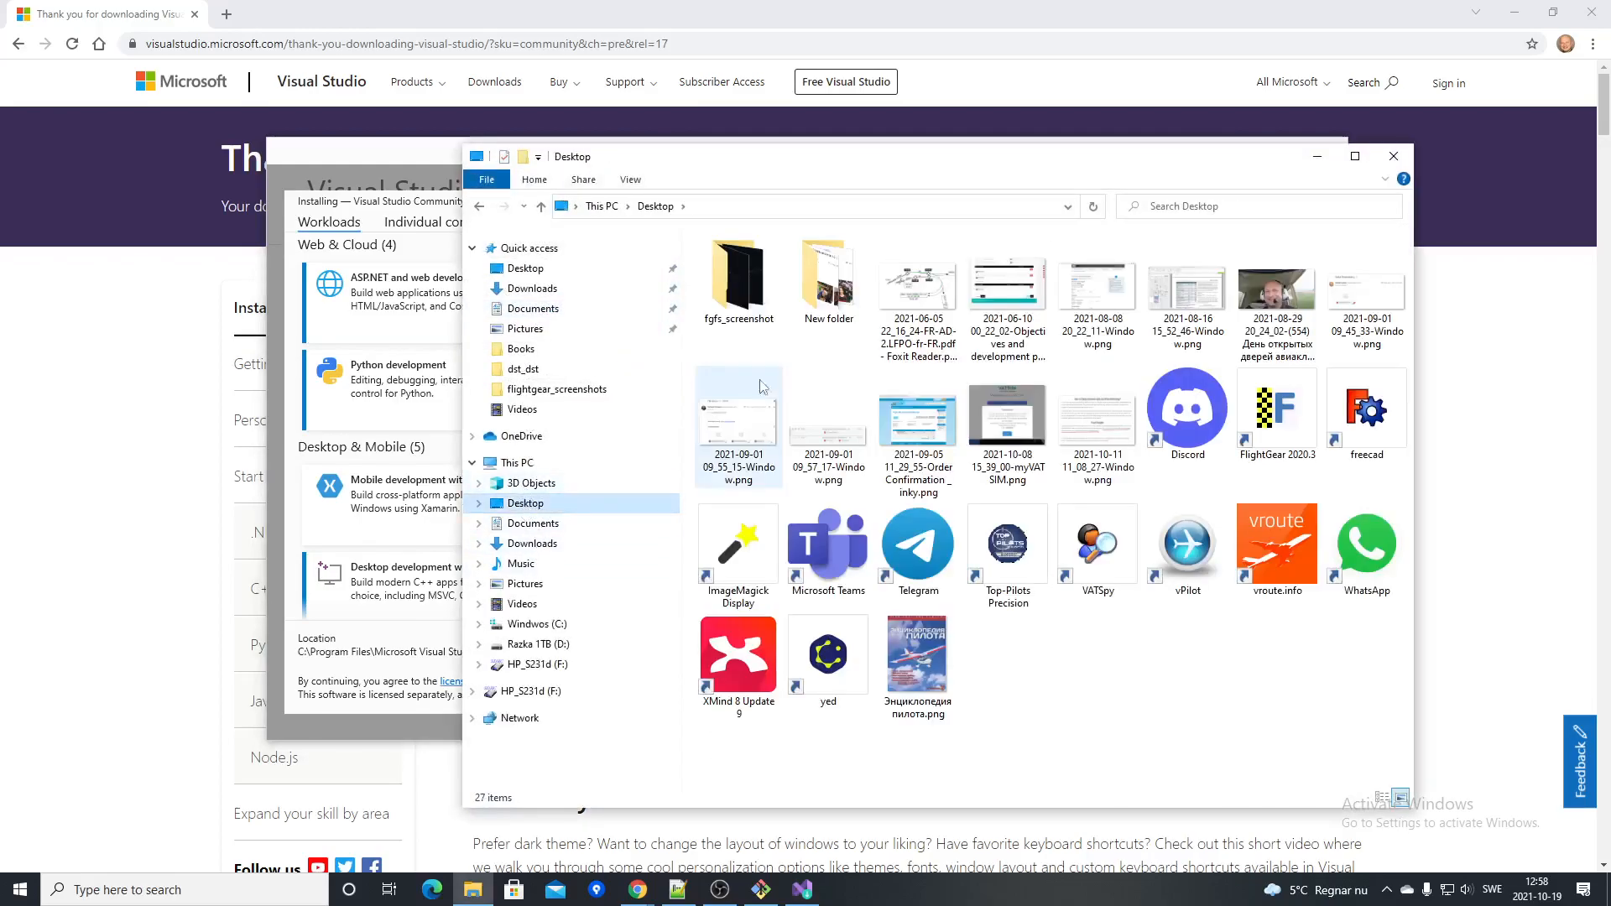
pyautogui.click(537, 624)
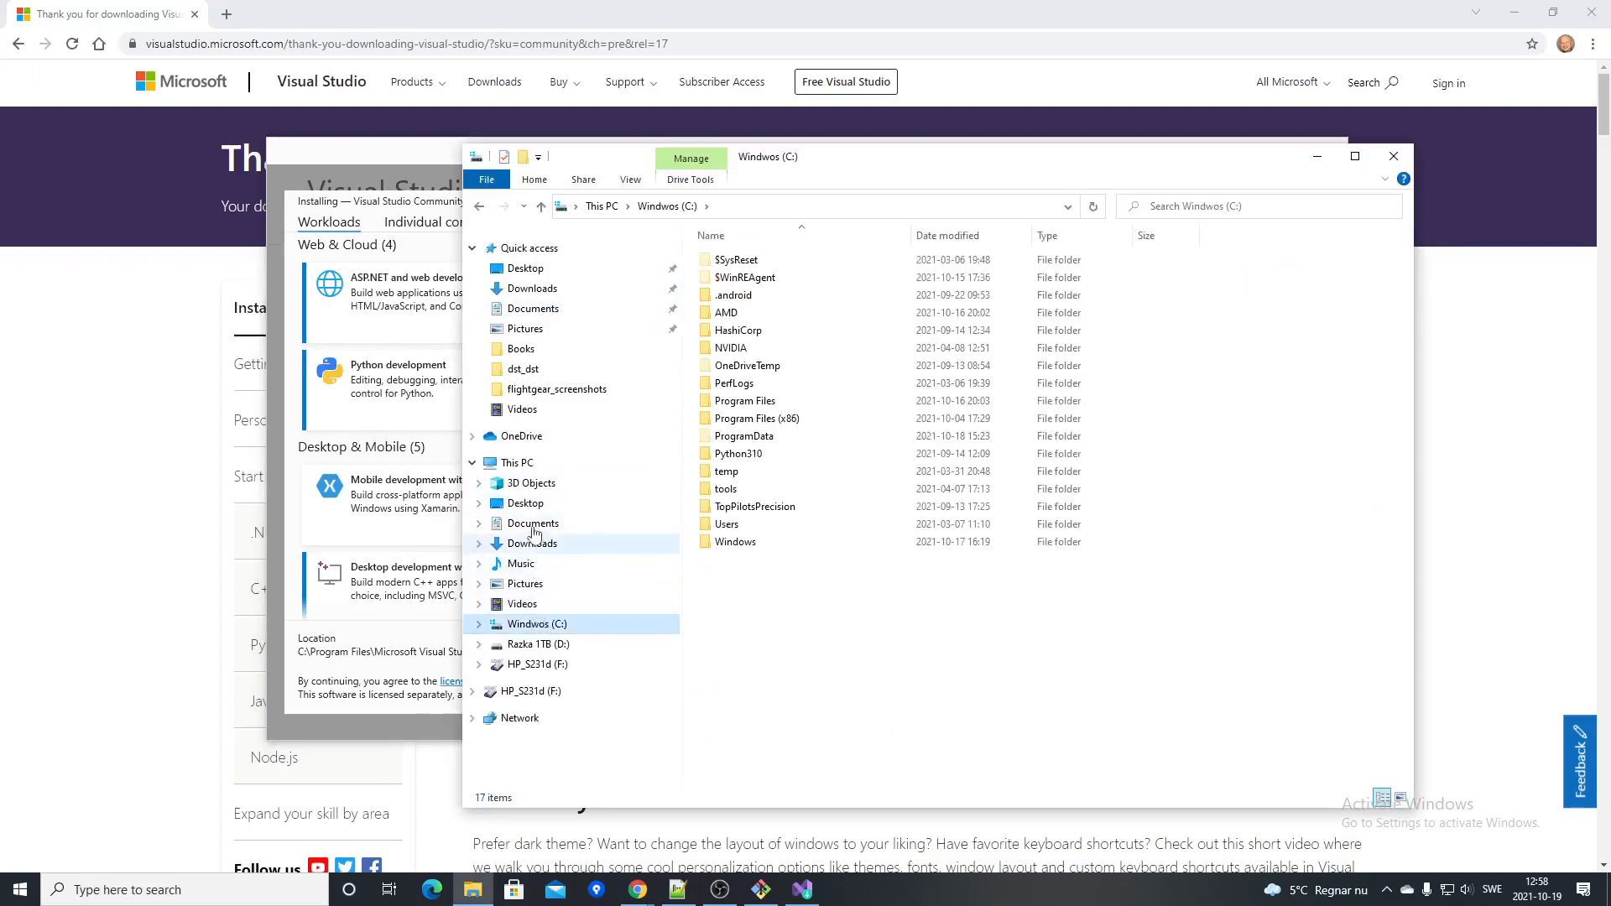
pyautogui.click(516, 463)
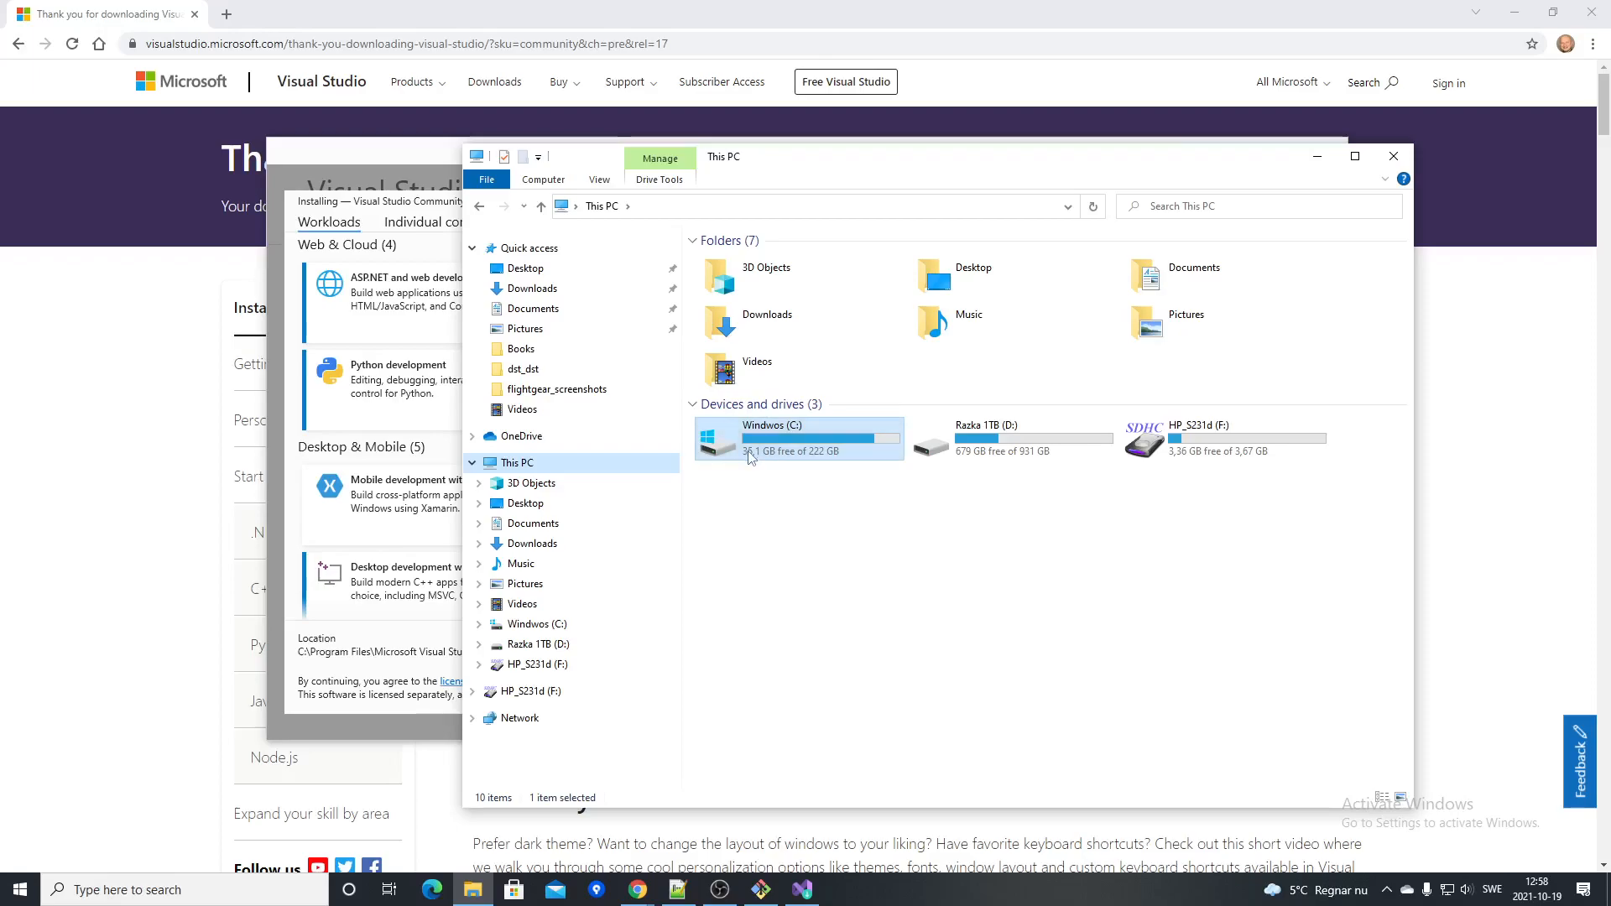
pyautogui.moveTo(969, 147); pyautogui.dragTo(692, 159)
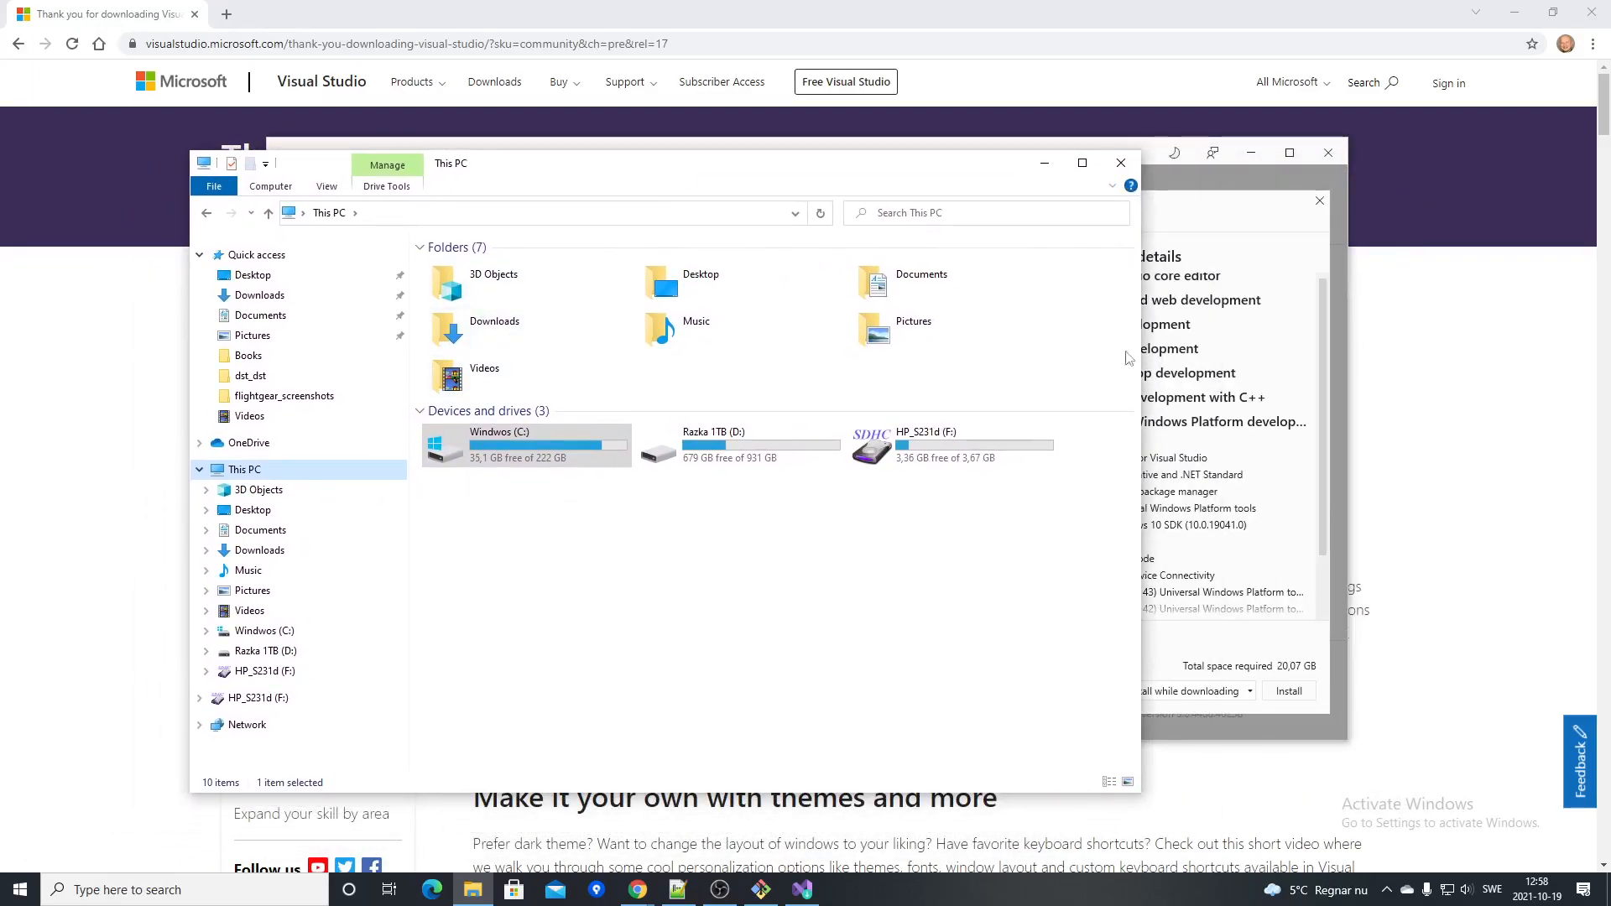
# Close File Explorer and start installing Visual Studio Community 2022 Preview with the Install while downloading option.
pyautogui.click(1122, 163)
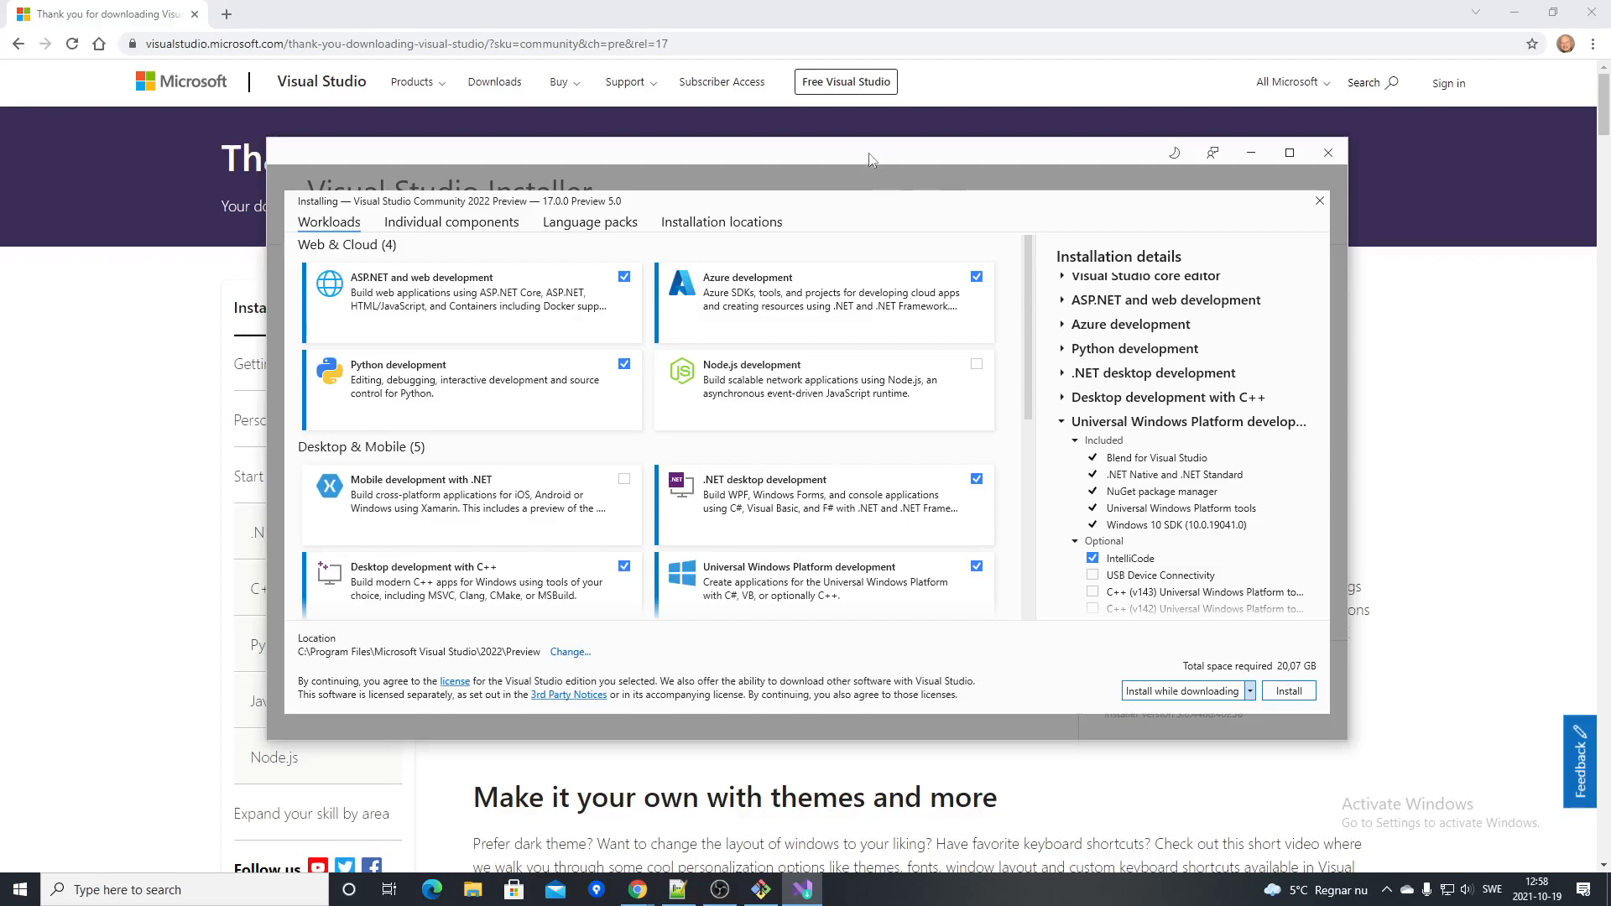
pyautogui.click(1288, 691)
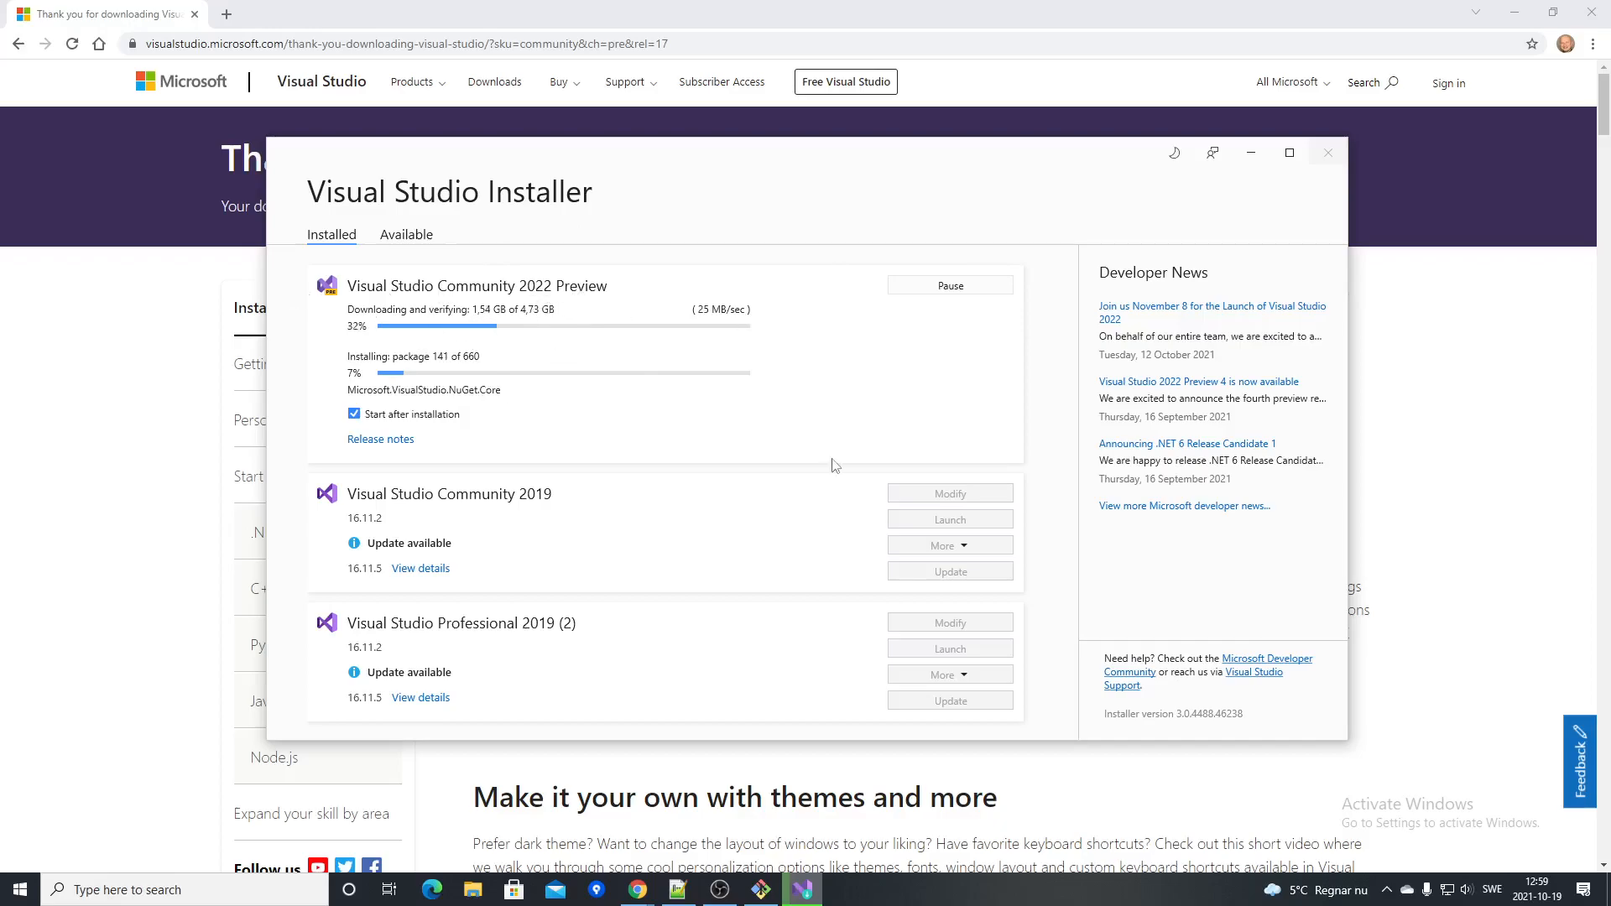
# Switch to OBS, check the installation progress in Visual Studio Installer, and pause the screen recording.
pyautogui.click(720, 890)
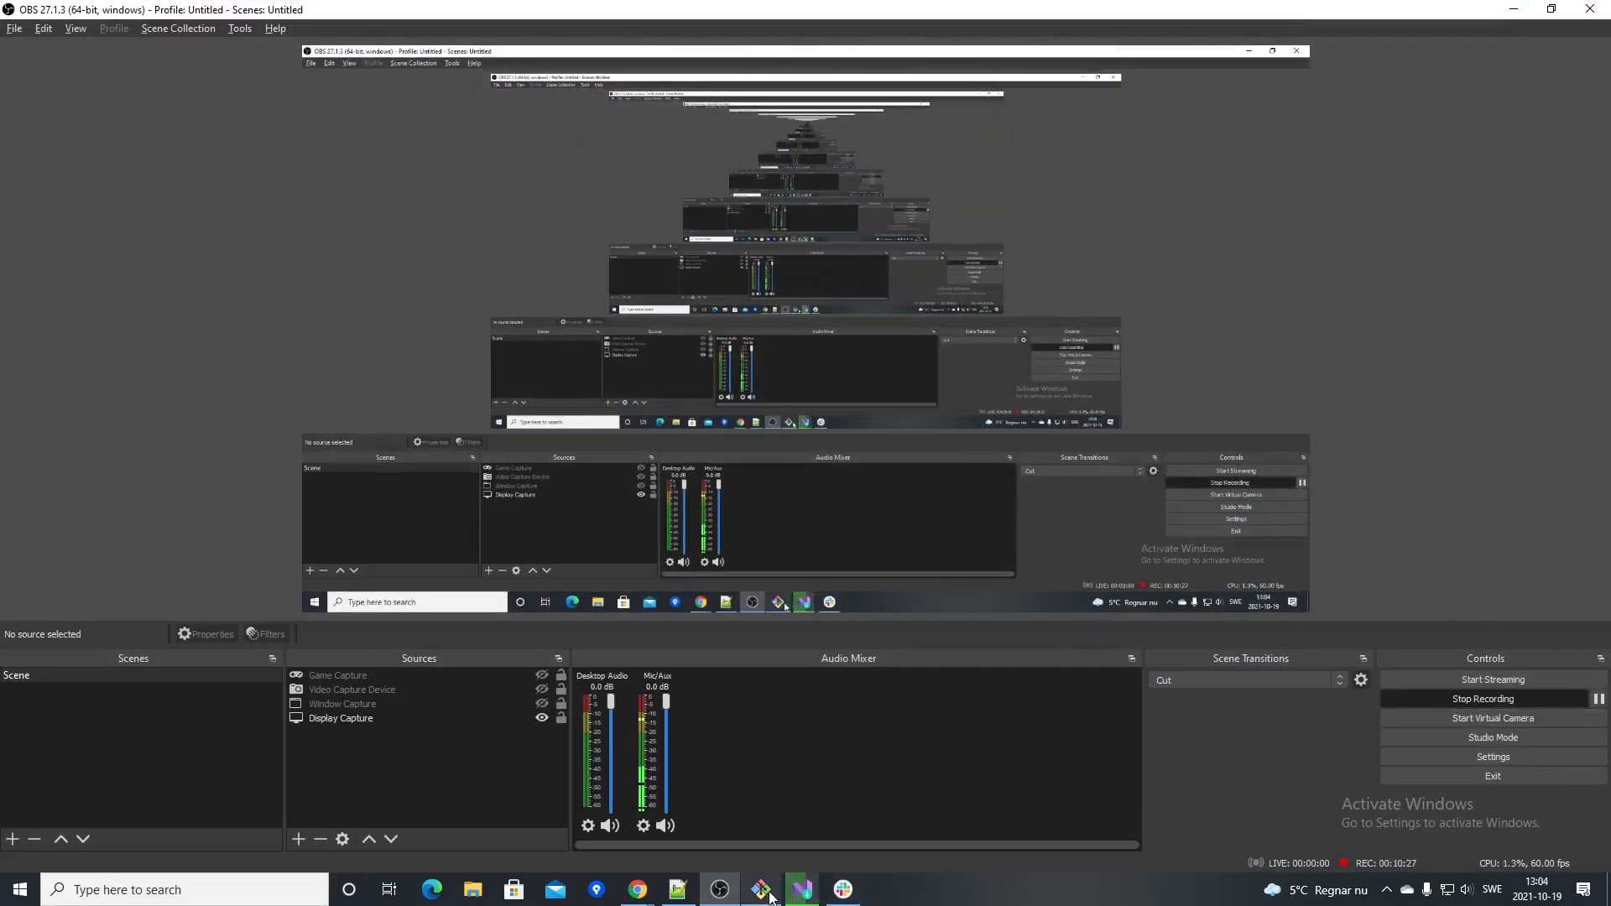
pyautogui.click(804, 892)
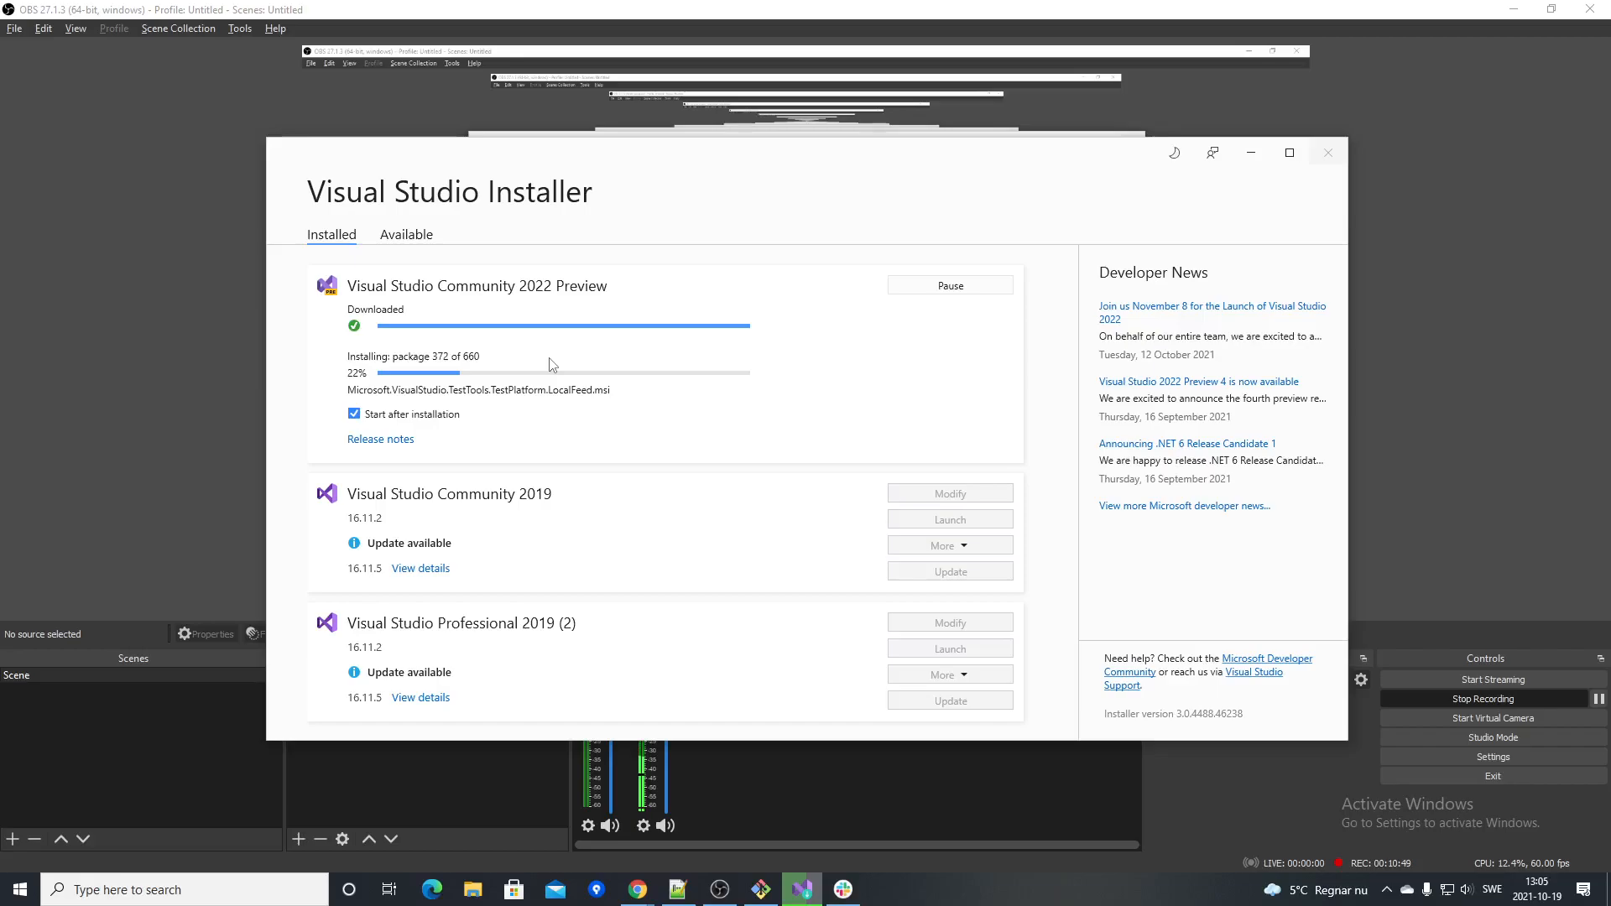
pyautogui.click(1600, 699)
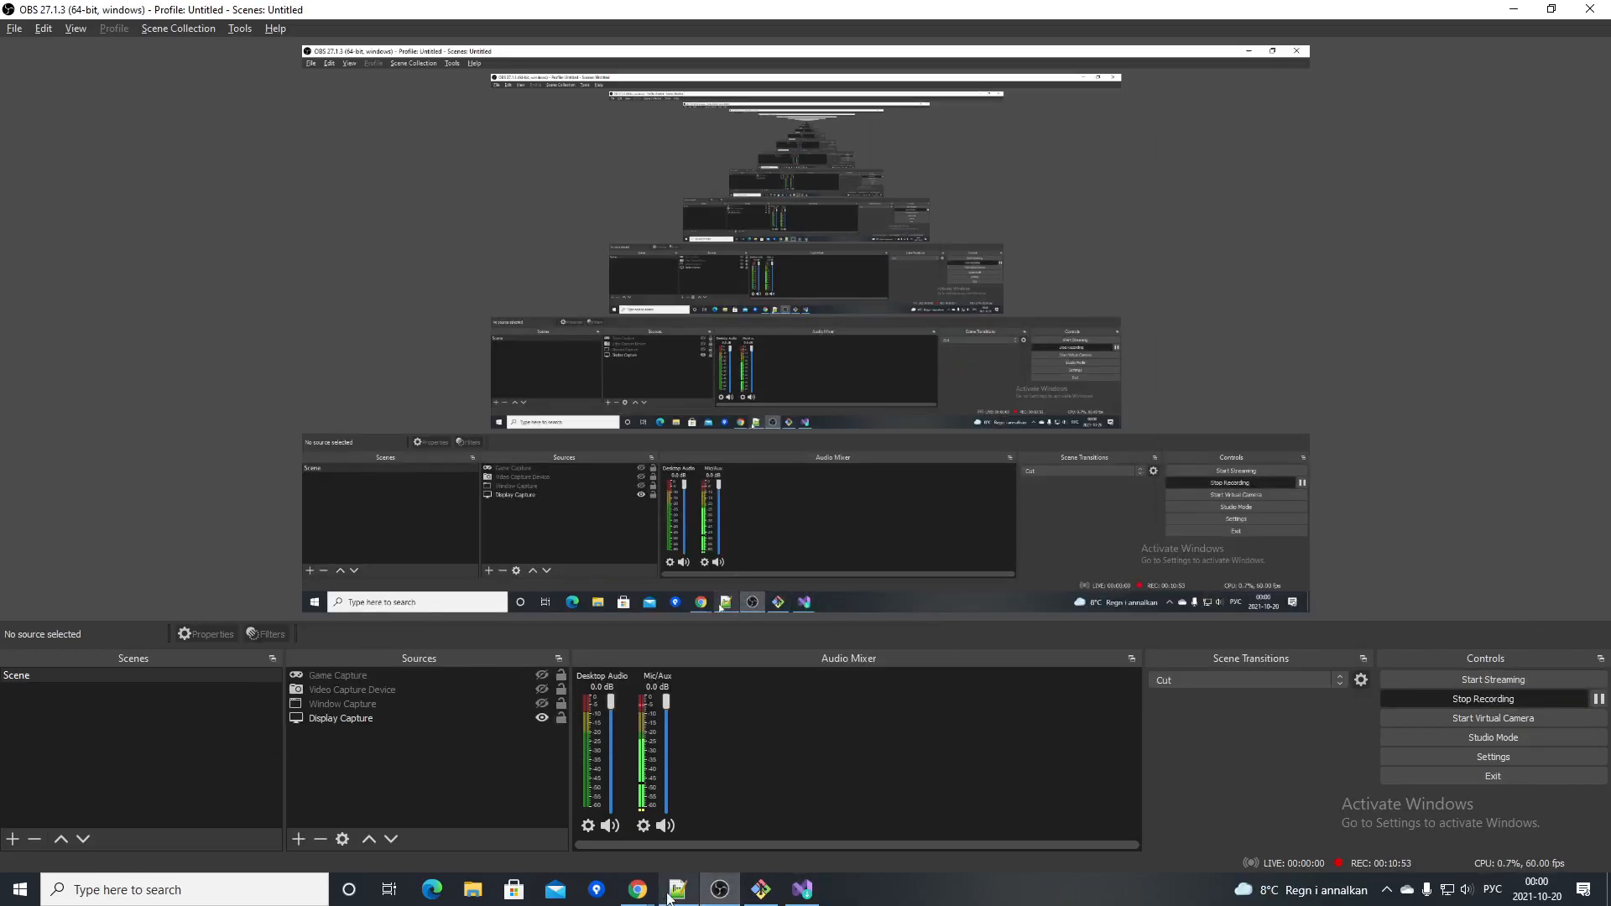
# Bring up the Notepad++ notes with Visual Studio Installer in front, and dismiss the installer's completion dialog.
pyautogui.click(677, 890)
pyautogui.click(802, 889)
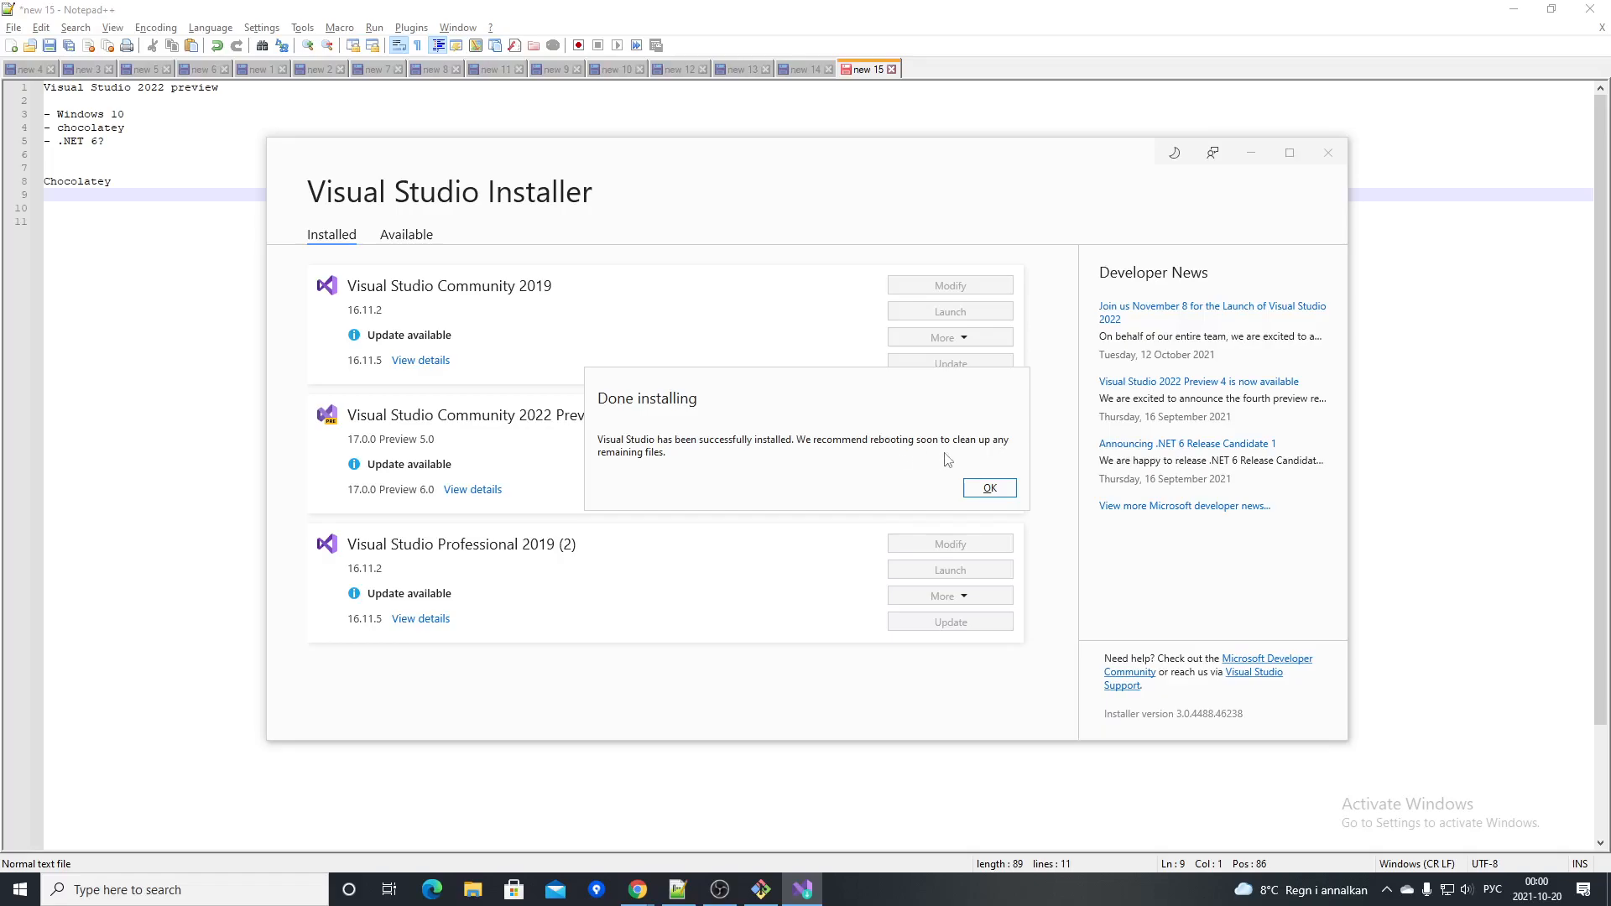
pyautogui.click(1001, 491)
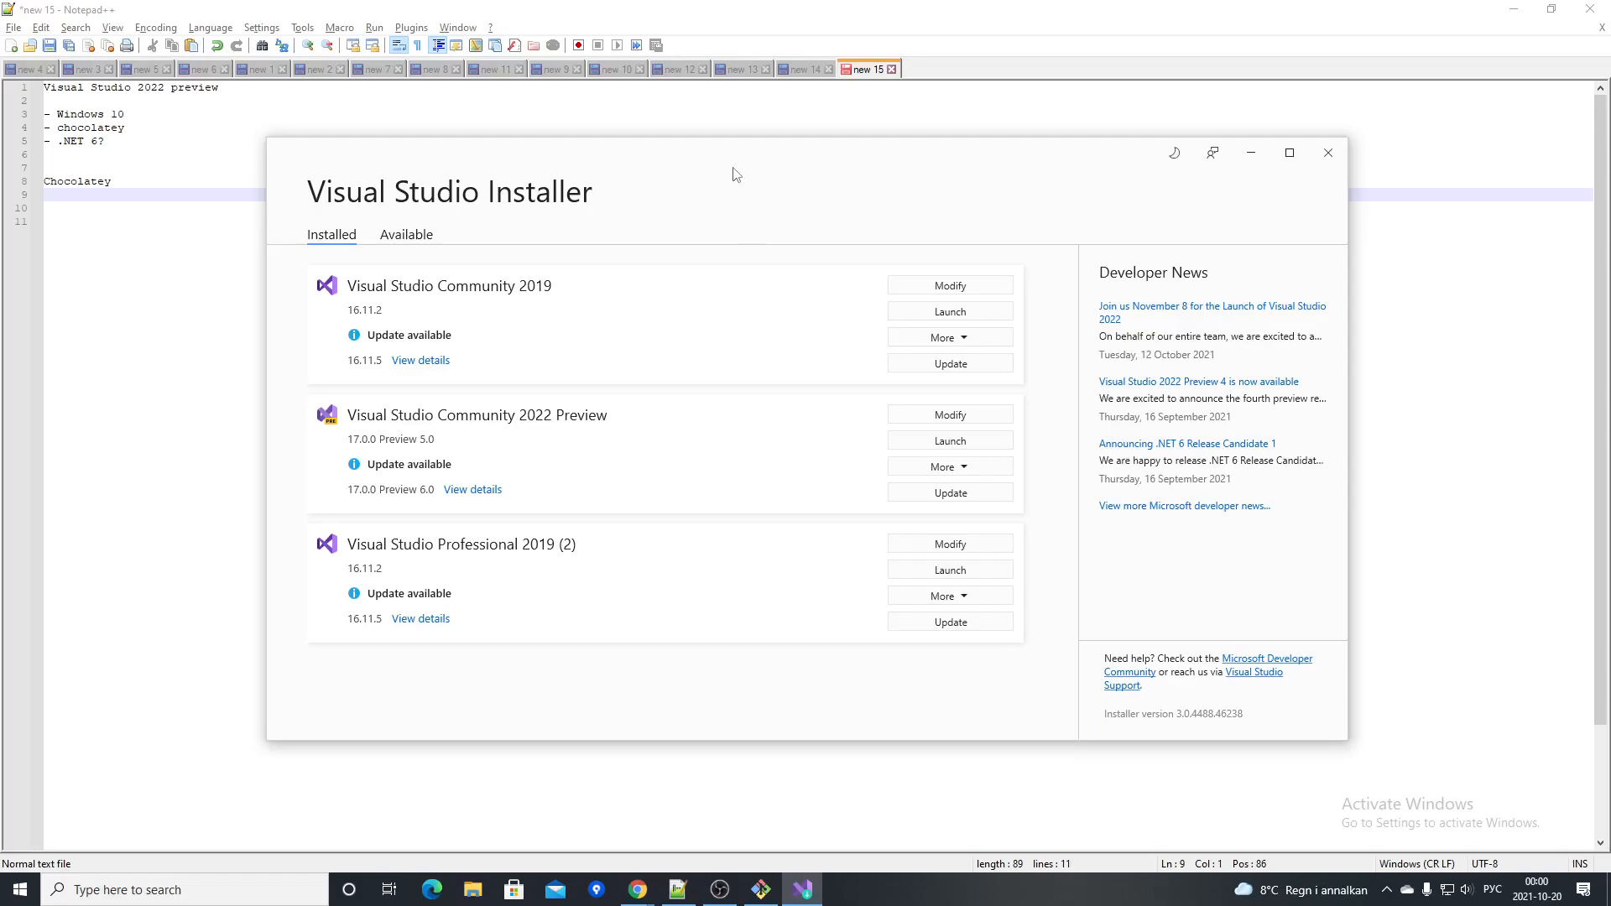
pyautogui.moveTo(742, 176); pyautogui.dragTo(733, 163)
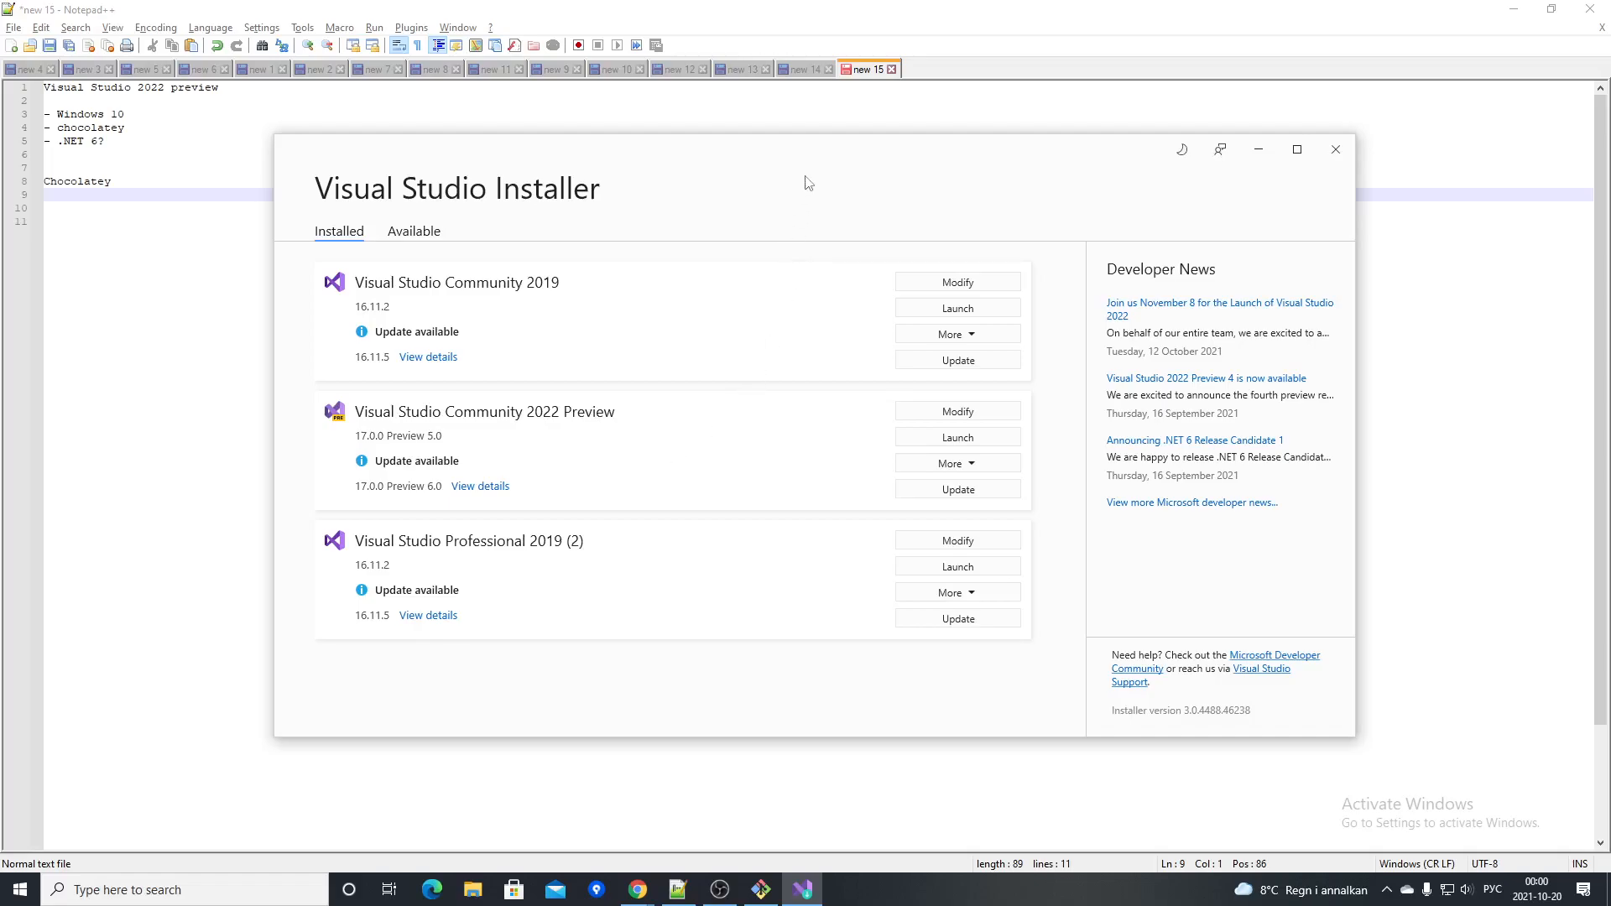
pyautogui.moveTo(819, 168)
pyautogui.mouseDown()
pyautogui.moveTo(838, 166)
pyautogui.moveTo(808, 172)
pyautogui.mouseUp()
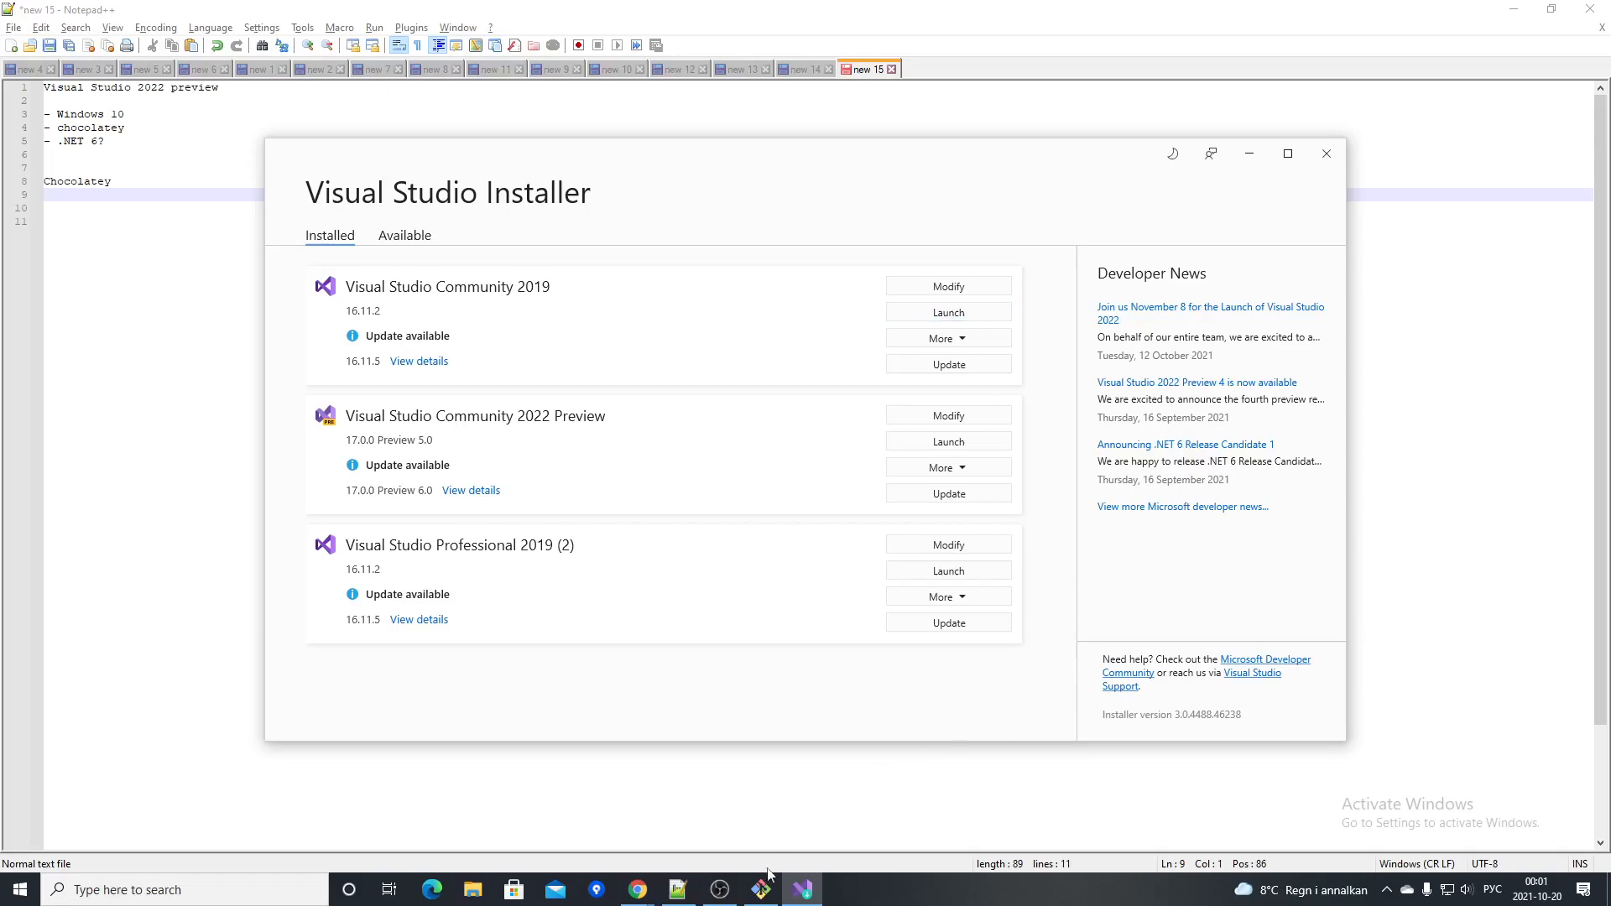
pyautogui.moveTo(729, 897)
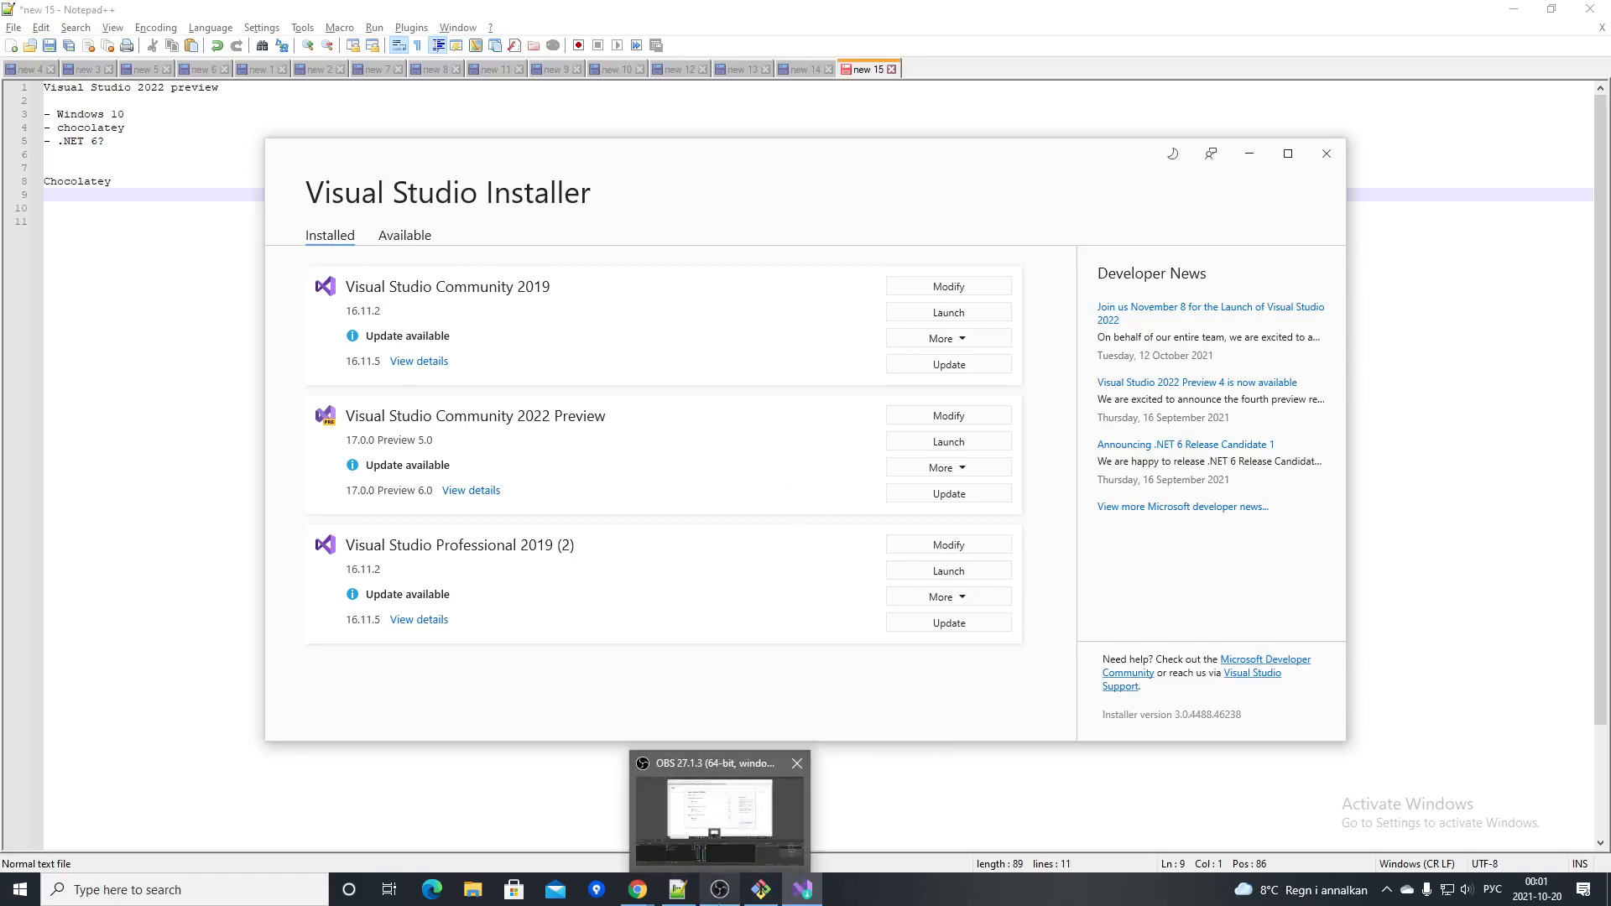